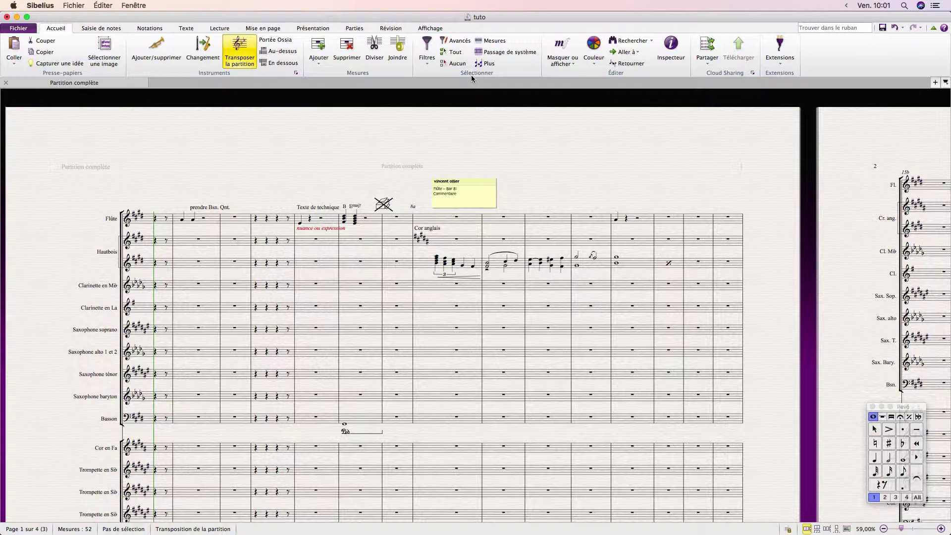
pyautogui.click(429, 64)
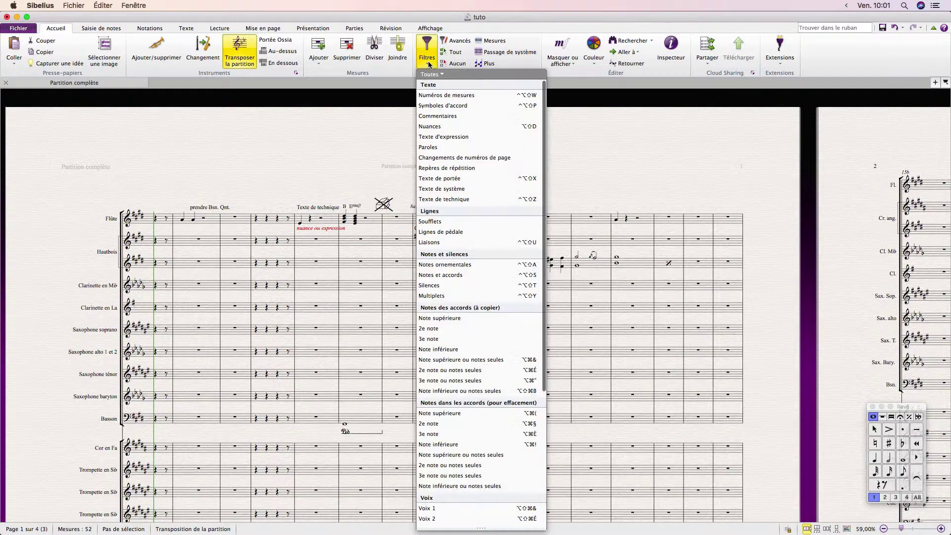
pyautogui.scroll(-5, 449, 122)
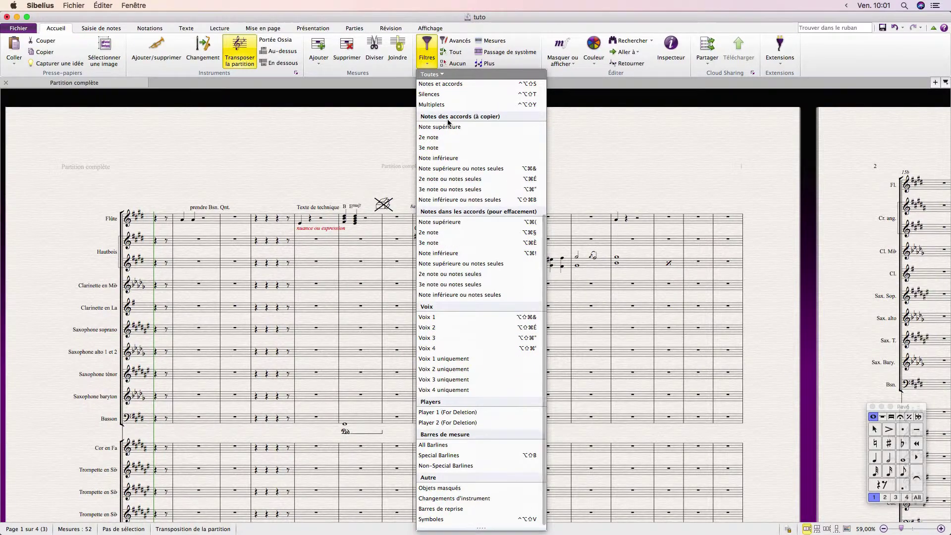
pyautogui.scroll(5, 451, 123)
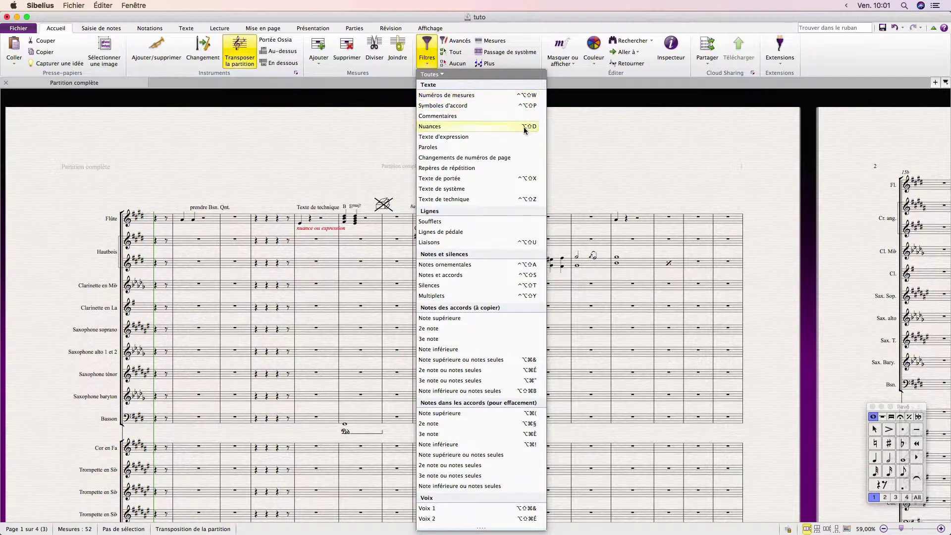
pyautogui.click(566, 146)
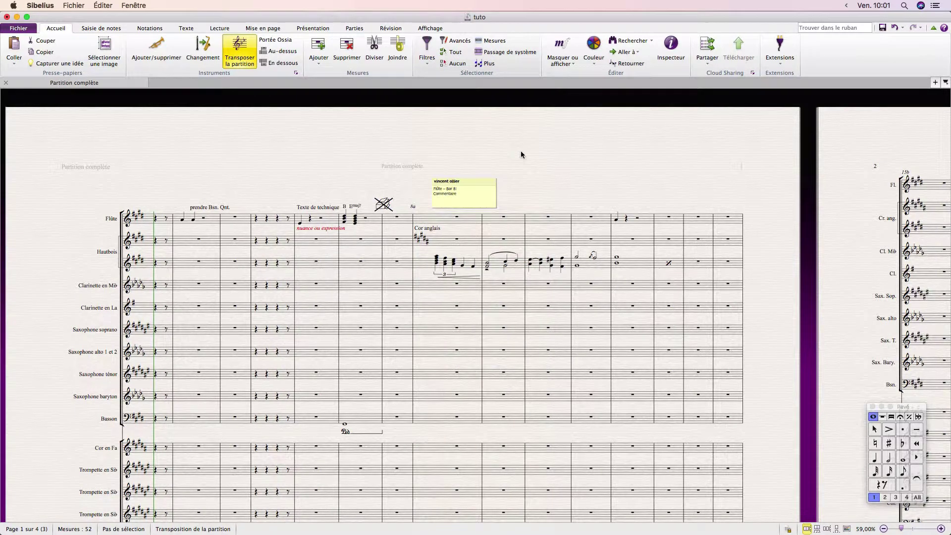
pyautogui.hscroll(3, 521, 151)
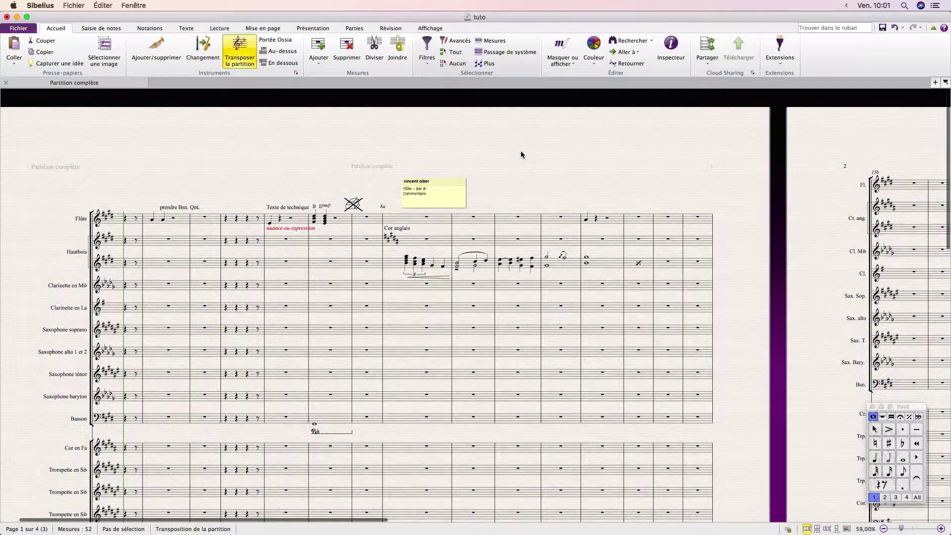
pyautogui.hscroll(2, 521, 154)
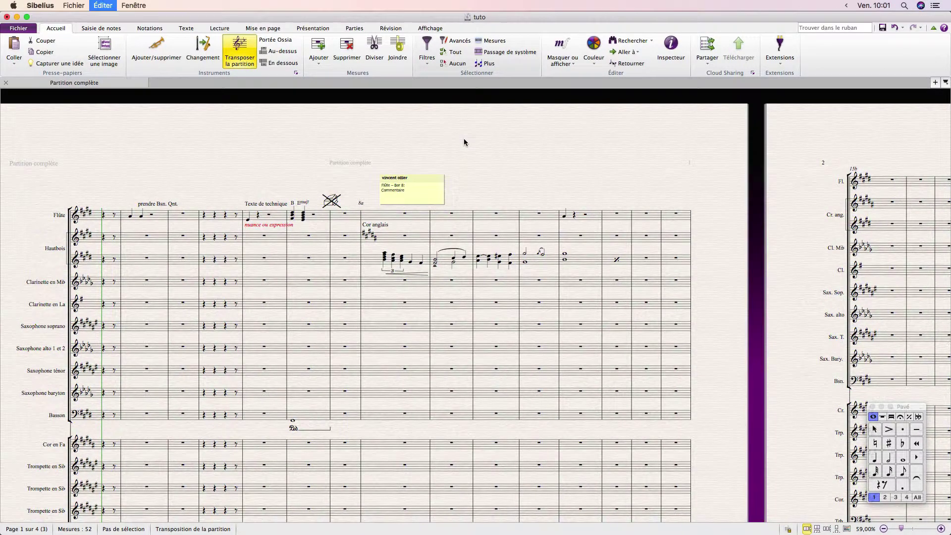
# - Try selecting the whole score and a system passage from measure 8a to 12b across all staves, clearing each selection
pyautogui.press('super+a')
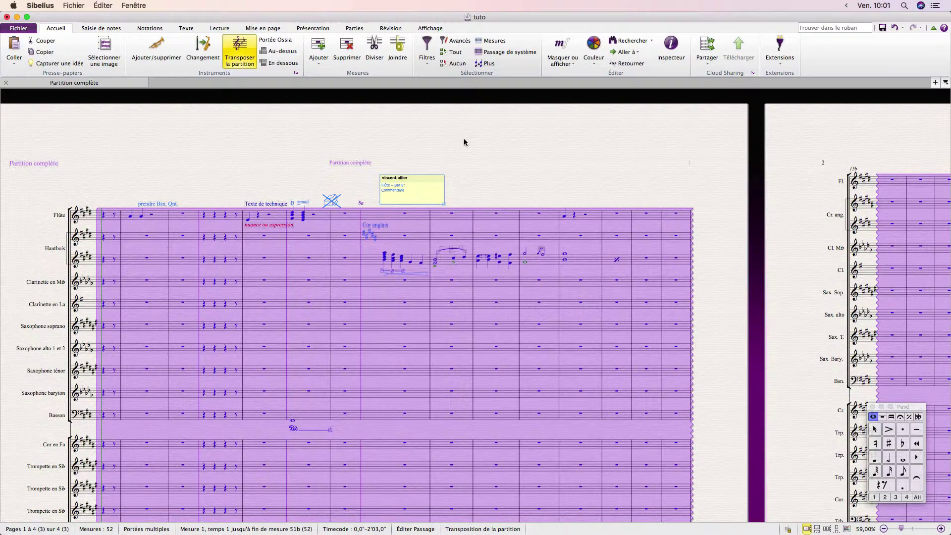
pyautogui.press('Escape')
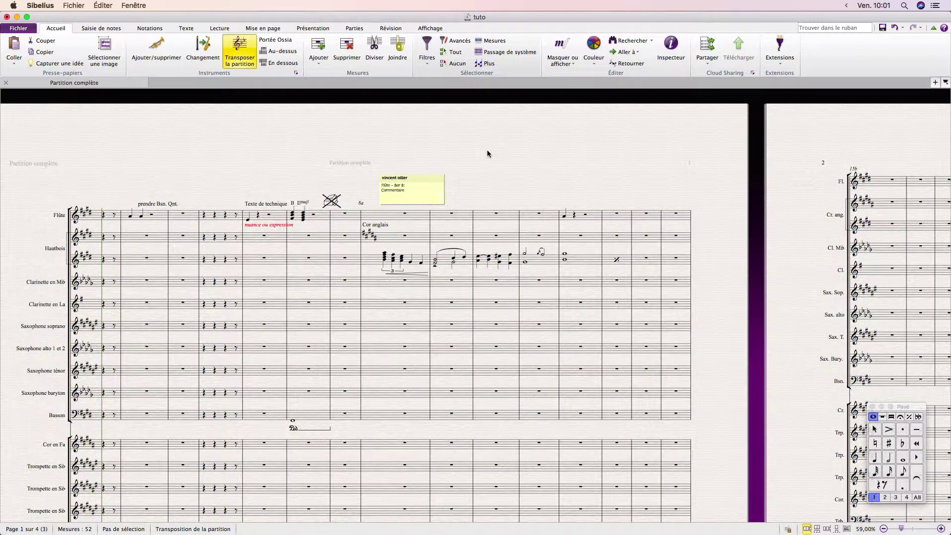
pyautogui.keyDown('super'); pyautogui.click(429, 216); pyautogui.keyUp('super')
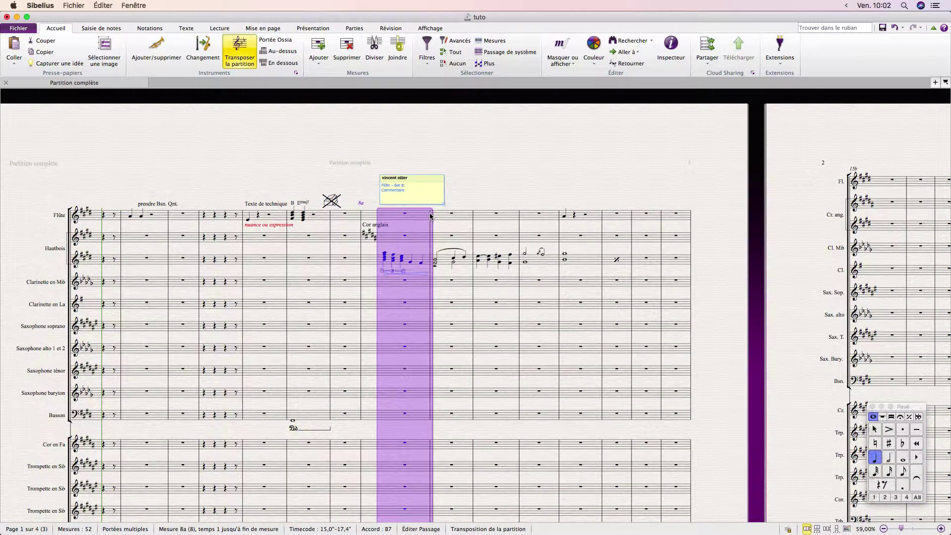
pyautogui.keyDown('shift'); pyautogui.click(485, 222); pyautogui.keyUp('shift')
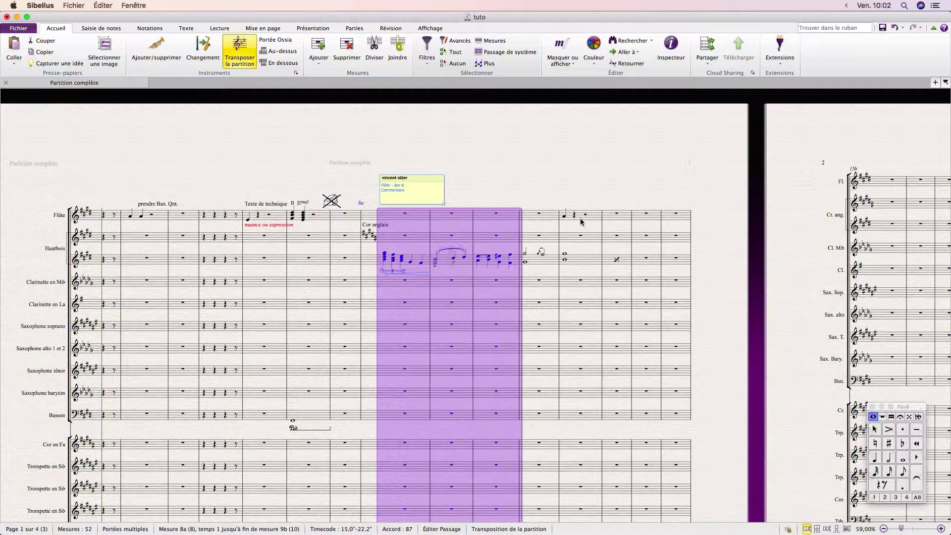
pyautogui.keyDown('shift'); pyautogui.click(549, 221); pyautogui.keyUp('shift')
pyautogui.keyDown('shift'); pyautogui.click(621, 222); pyautogui.keyUp('shift')
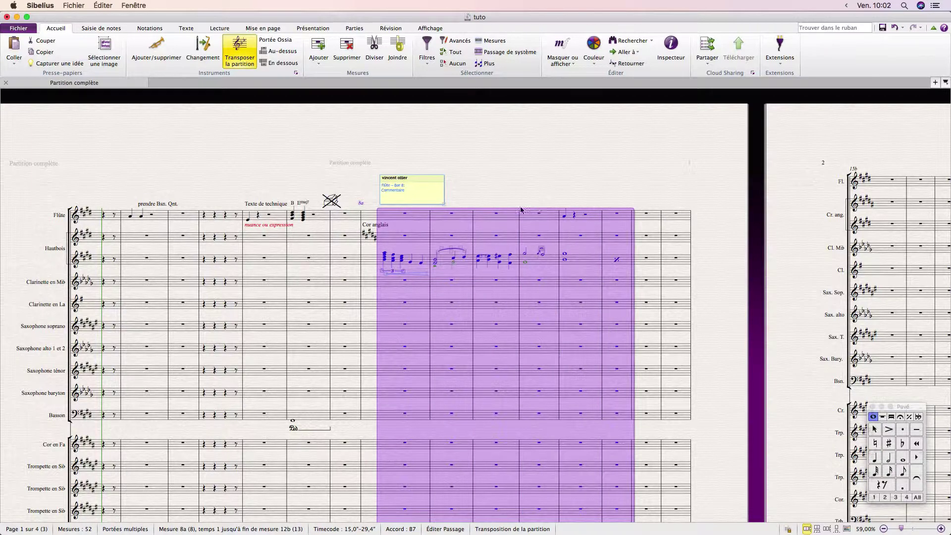
pyautogui.click(482, 160)
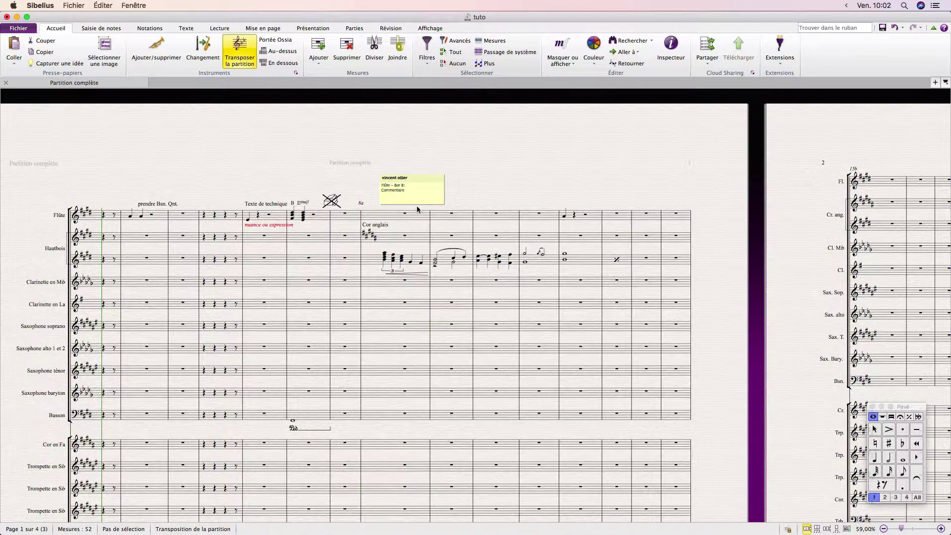
# - Filter the measure numbers (Numéros de mesures) across the whole score and delete them
pyautogui.press('super+a')
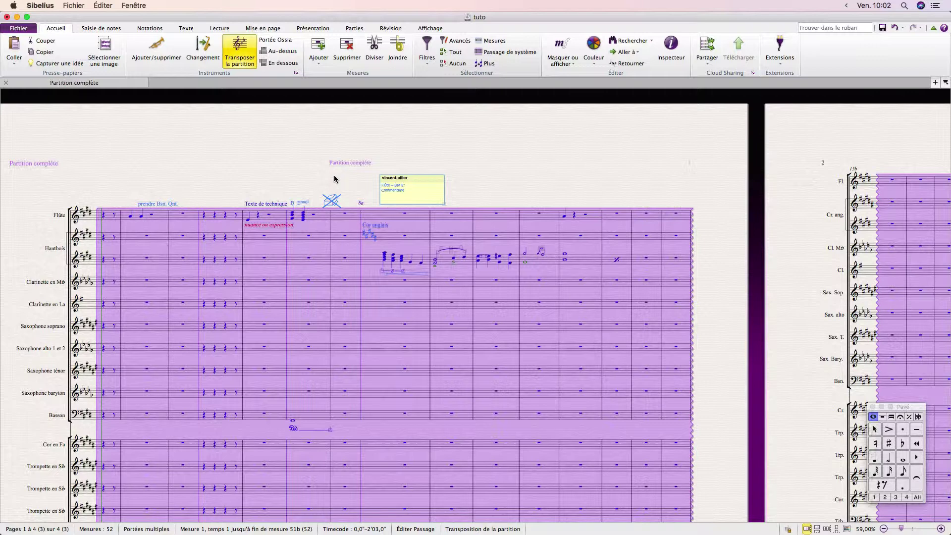
pyautogui.click(425, 61)
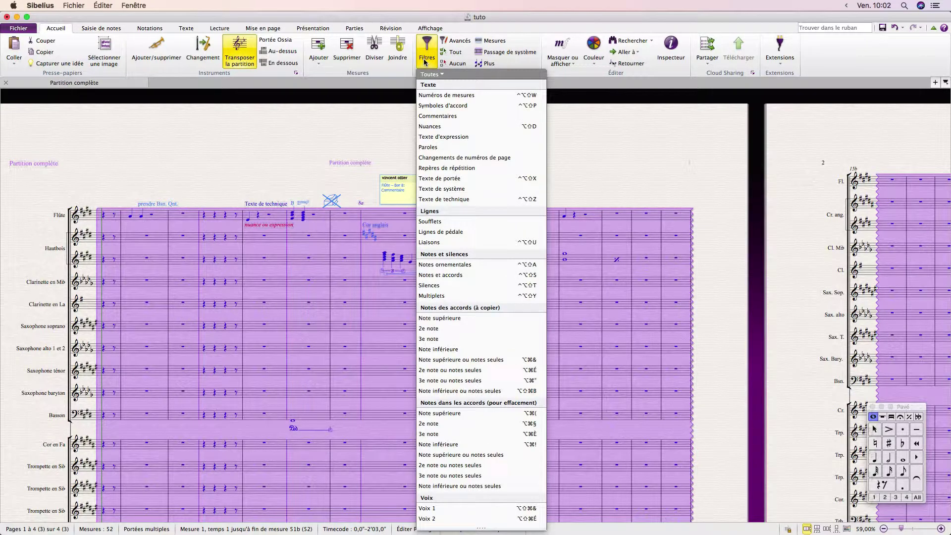
pyautogui.click(446, 99)
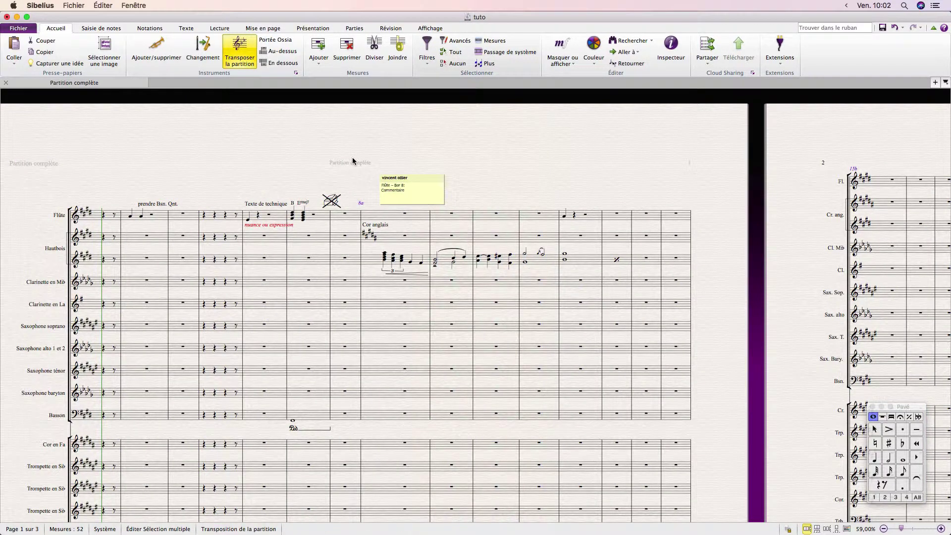
pyautogui.scroll(5, 353, 160)
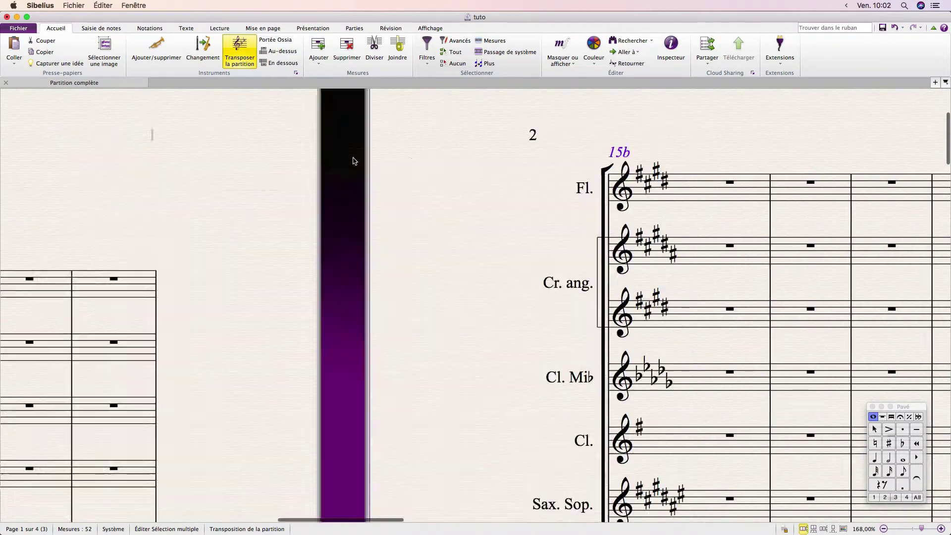
pyautogui.hscroll(-20, 352, 161)
pyautogui.hscroll(8, 352, 161)
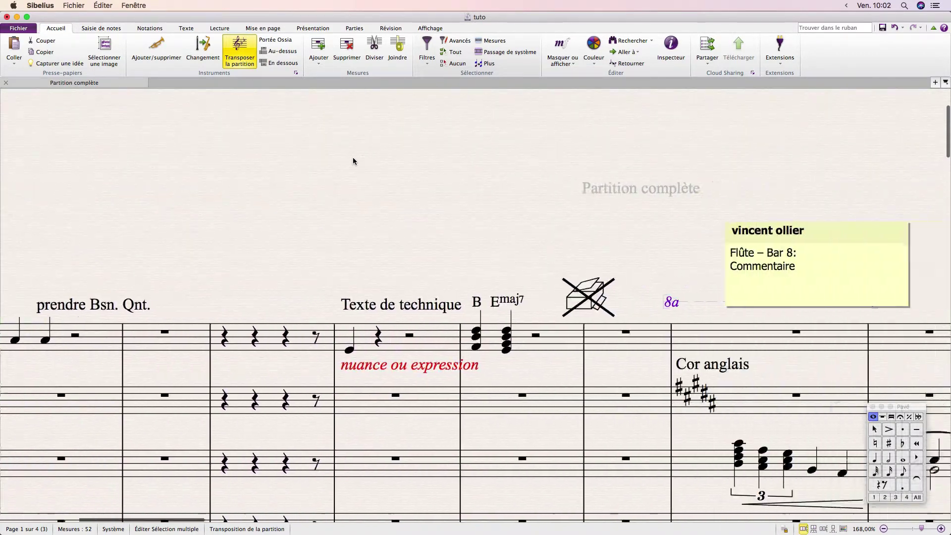
pyautogui.hscroll(3, 352, 161)
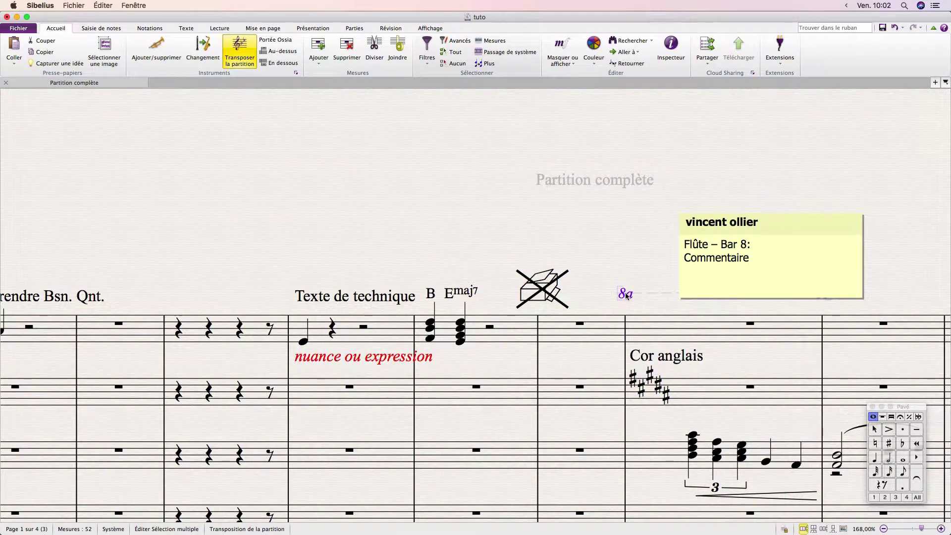
pyautogui.press('Delete')
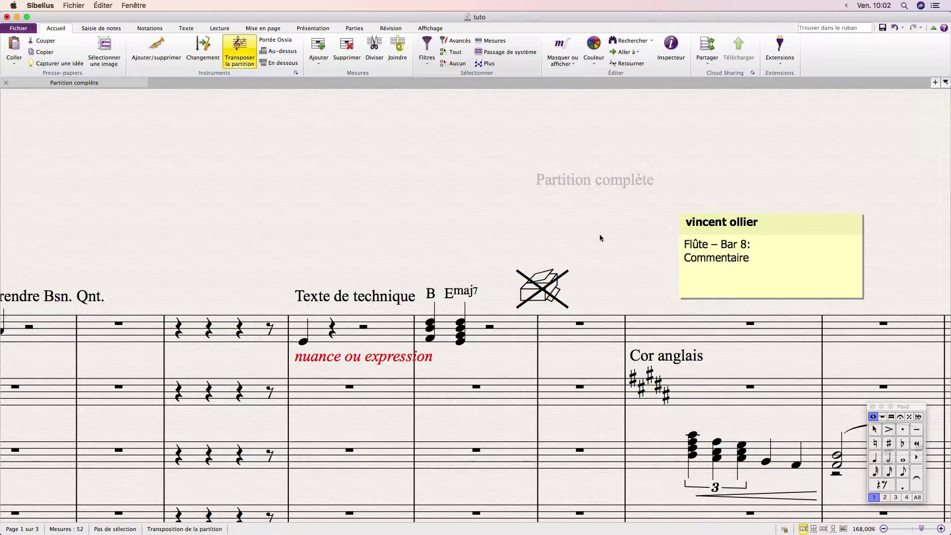
# - Select the entire score, filter the chord symbols (Symboles d'accord), and delete them
pyautogui.scroll(-10, 598, 244)
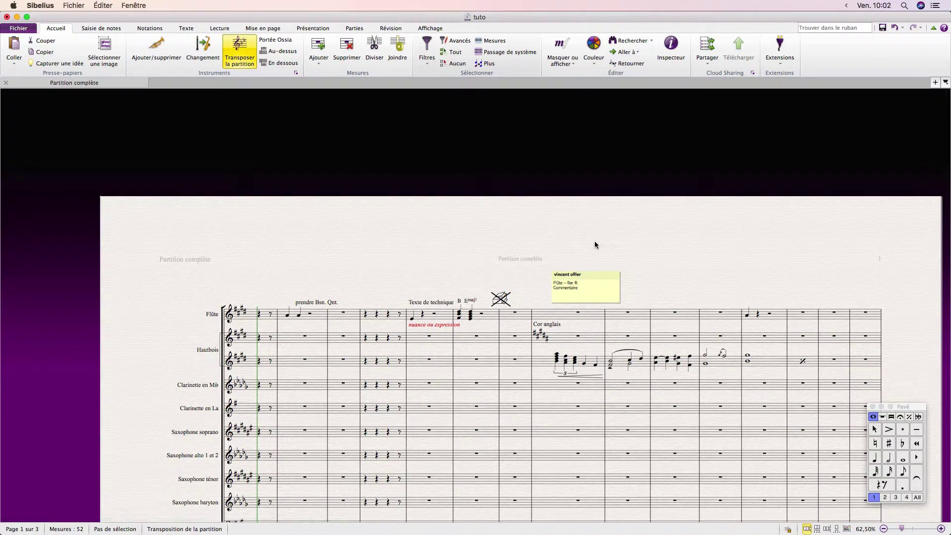
pyautogui.press('super+a')
pyautogui.click(426, 53)
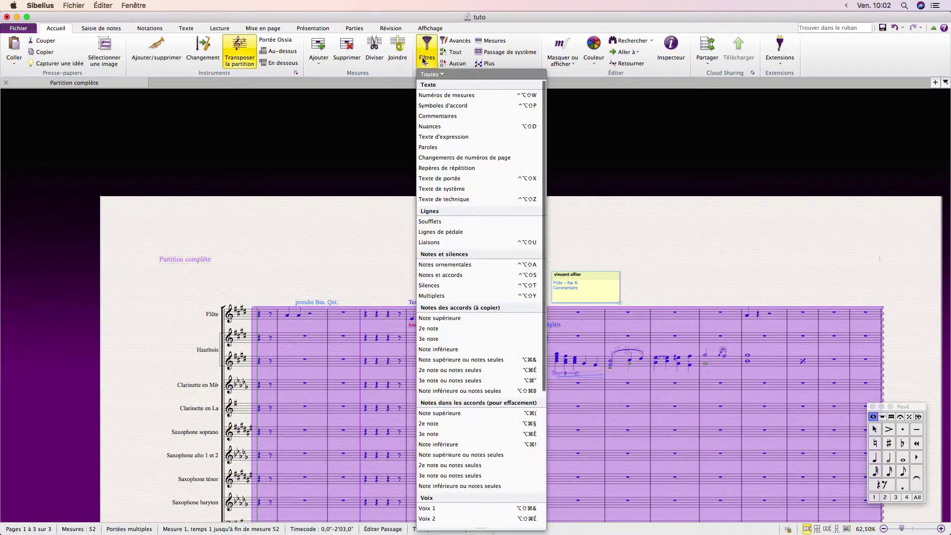
pyautogui.click(447, 109)
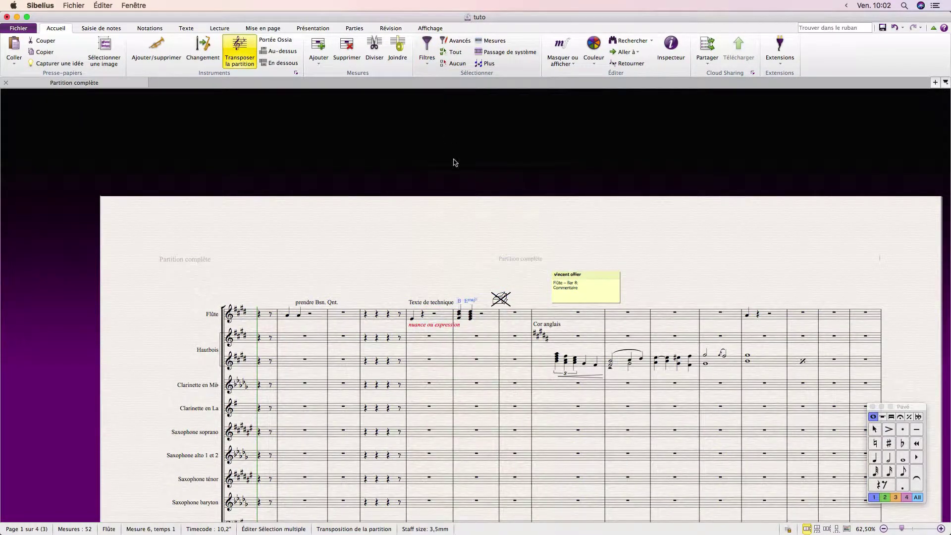
pyautogui.press('super+equal')
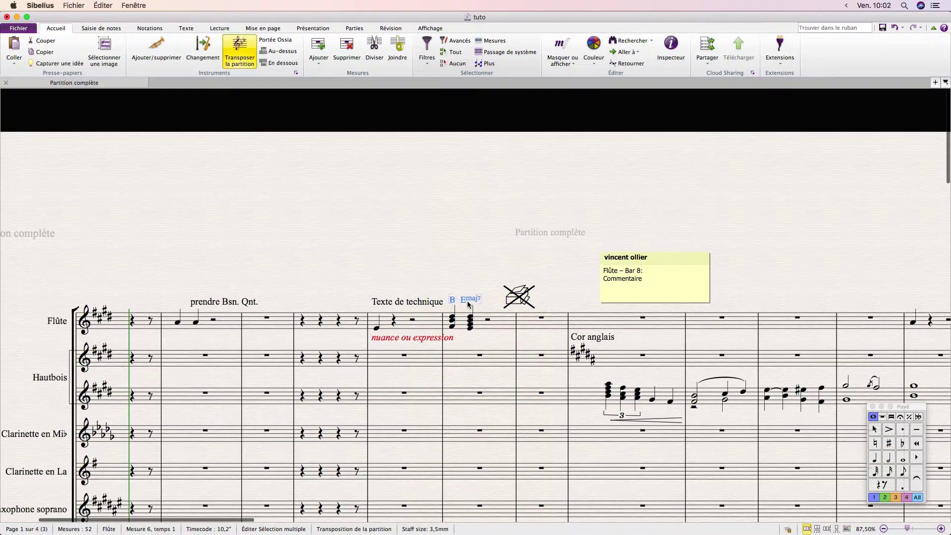
pyautogui.press('Delete')
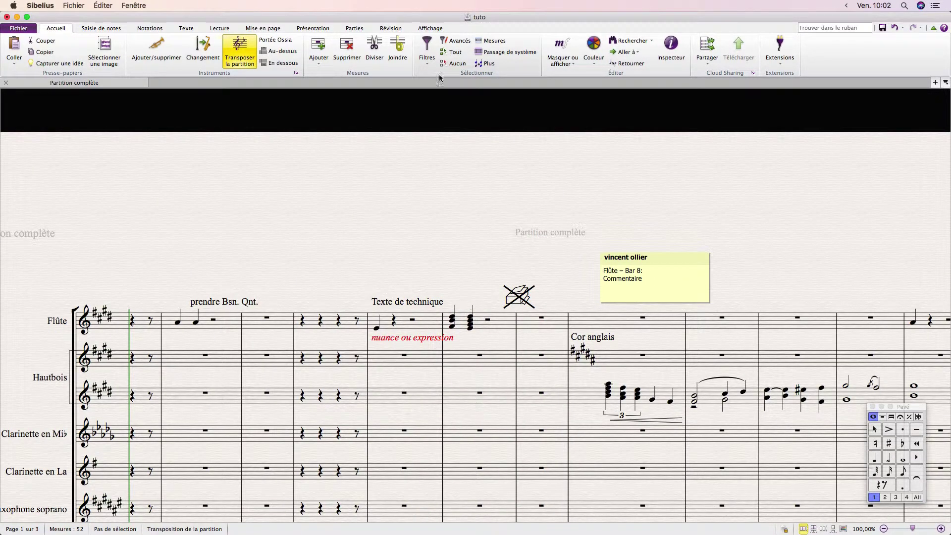
# - Delete the score's comments by selecting everything and filtering for Commentaires
pyautogui.press('super+a')
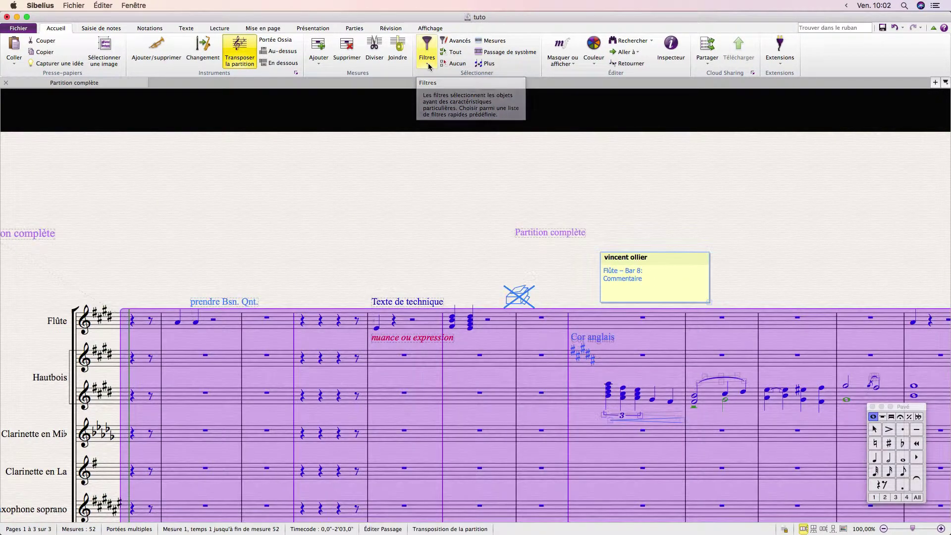
pyautogui.click(429, 59)
pyautogui.click(463, 116)
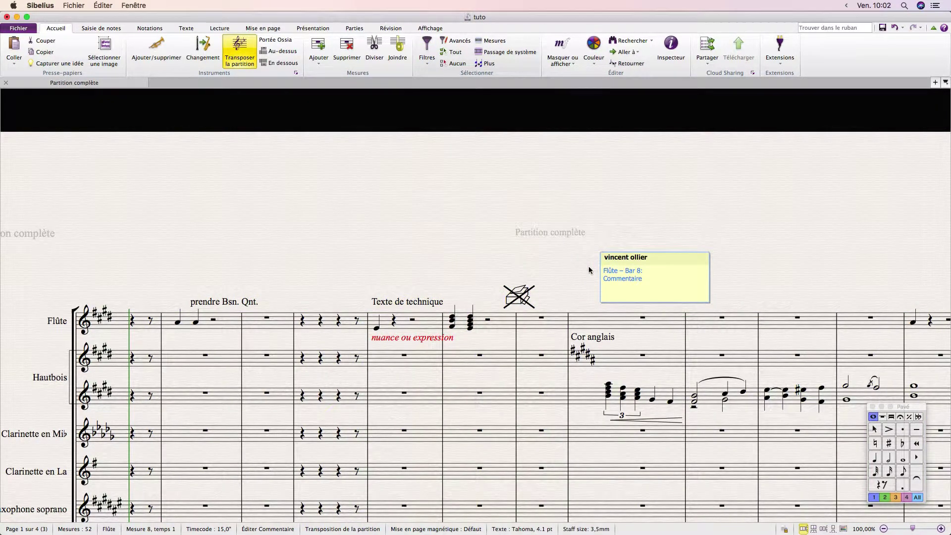
pyautogui.press('Delete')
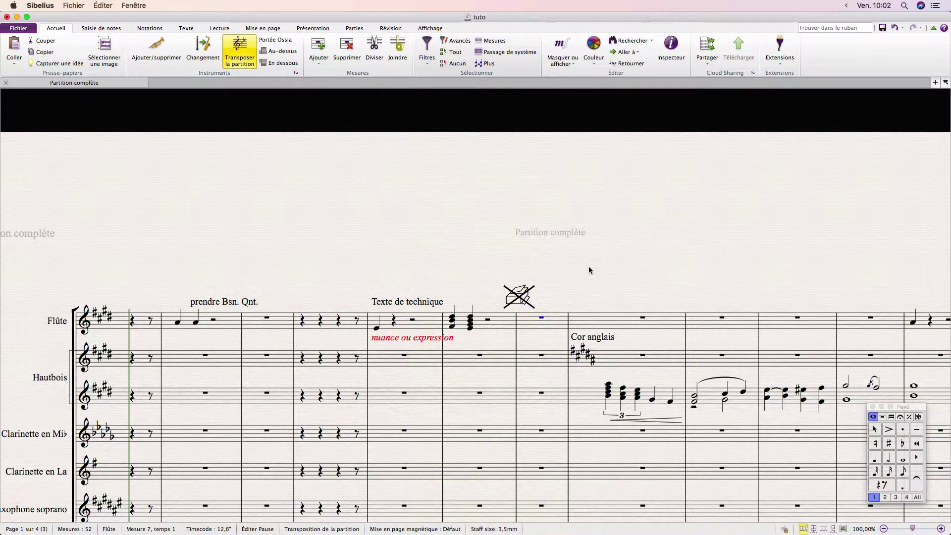
# - Filter the dynamics (Nuances) across the whole score, nudge them slightly lower relative to their staves, and clear the selection
pyautogui.press('super+a')
pyautogui.click(429, 62)
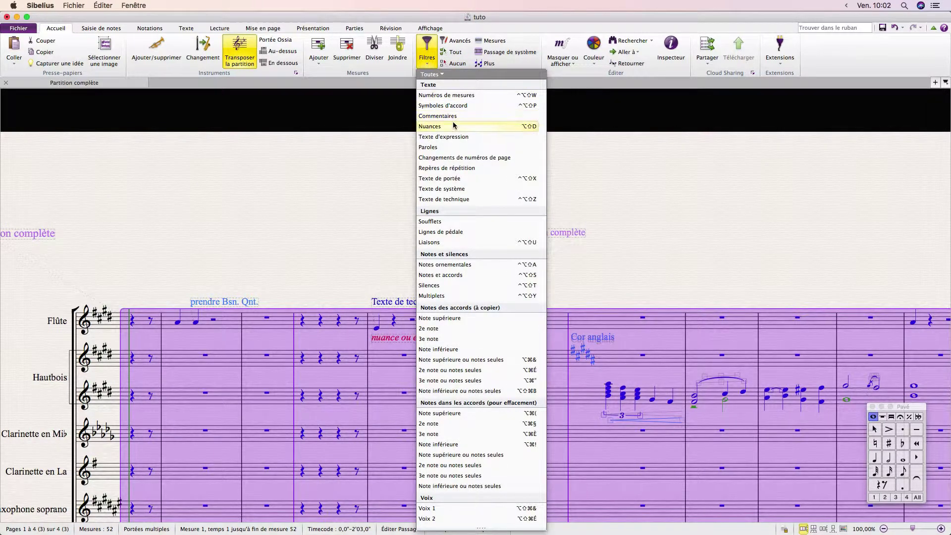
pyautogui.click(436, 126)
pyautogui.scroll(-3, 601, 213)
pyautogui.hscroll(4, 601, 213)
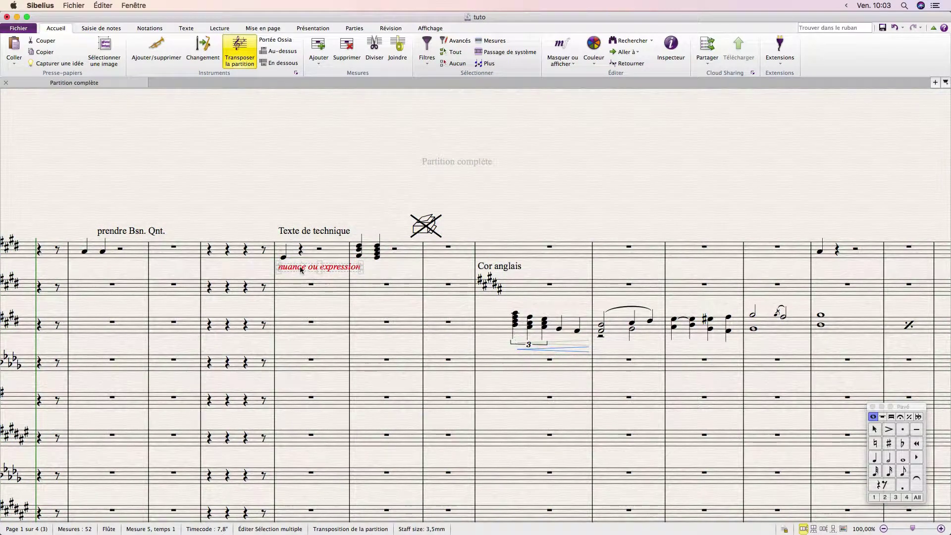
pyautogui.press('Down')
pyautogui.press('Down')
pyautogui.press('Down')
pyautogui.press('Down')
pyautogui.press('Down')
pyautogui.press('Down')
pyautogui.press('Up')
pyautogui.press('Up')
pyautogui.press('Up')
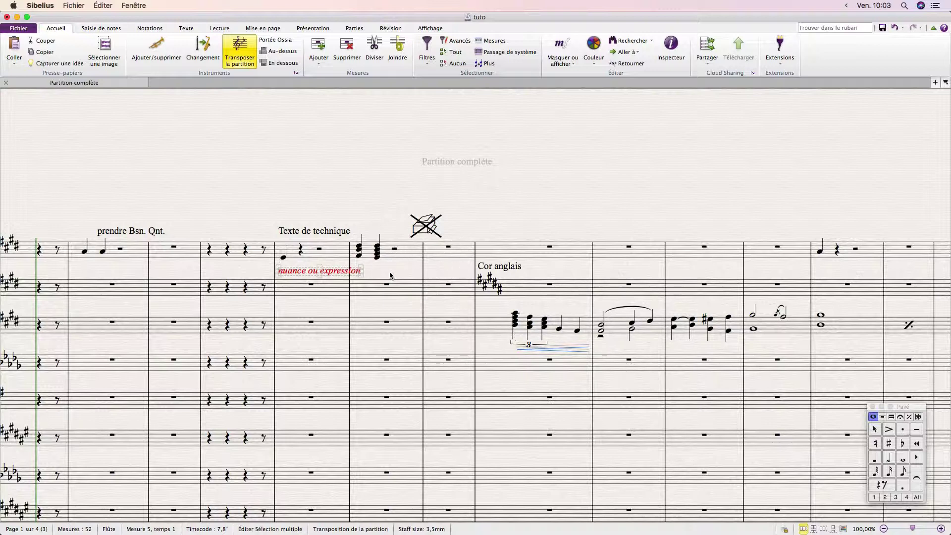
pyautogui.press('Escape')
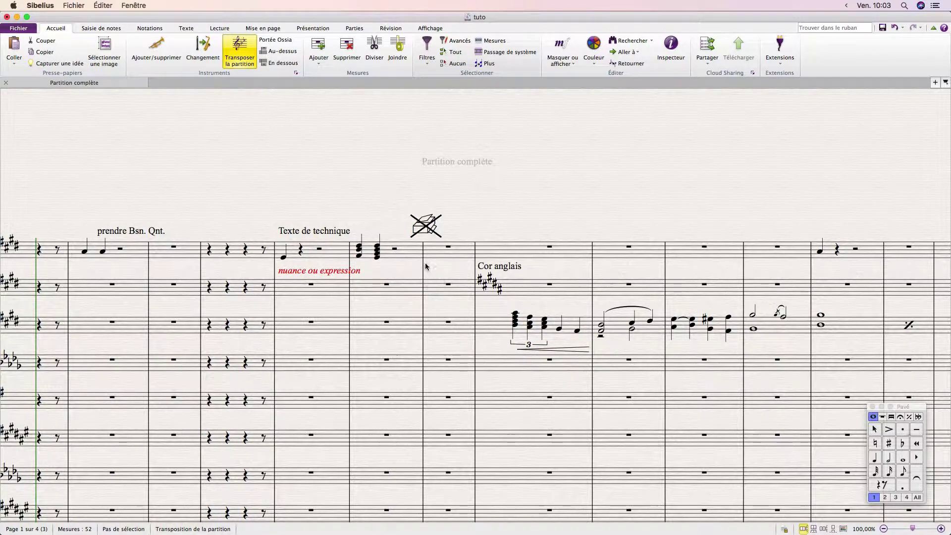
# - Filter the expression text (Texte d'expression) across the whole score, and replace that selection with the flute's measure 6
pyautogui.press('super+a')
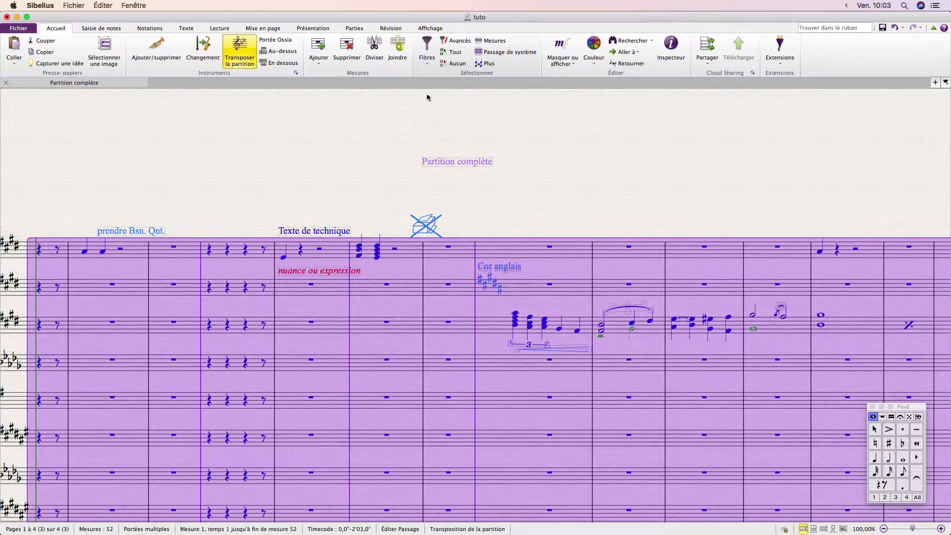
pyautogui.click(427, 49)
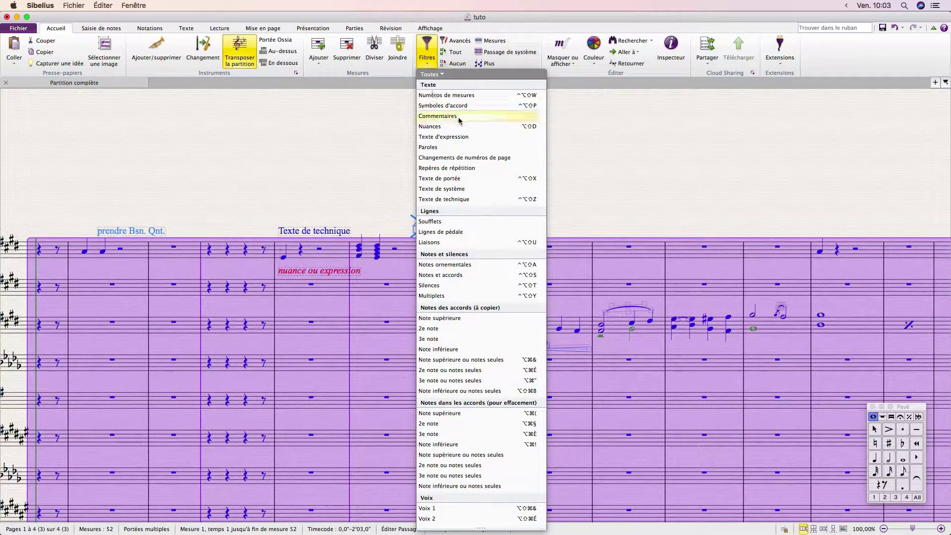
pyautogui.click(472, 137)
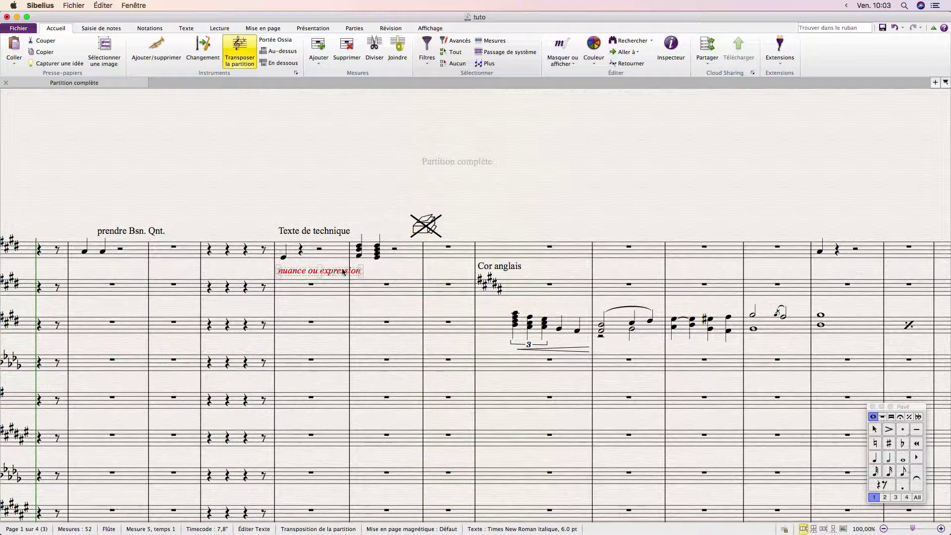
pyautogui.click(409, 257)
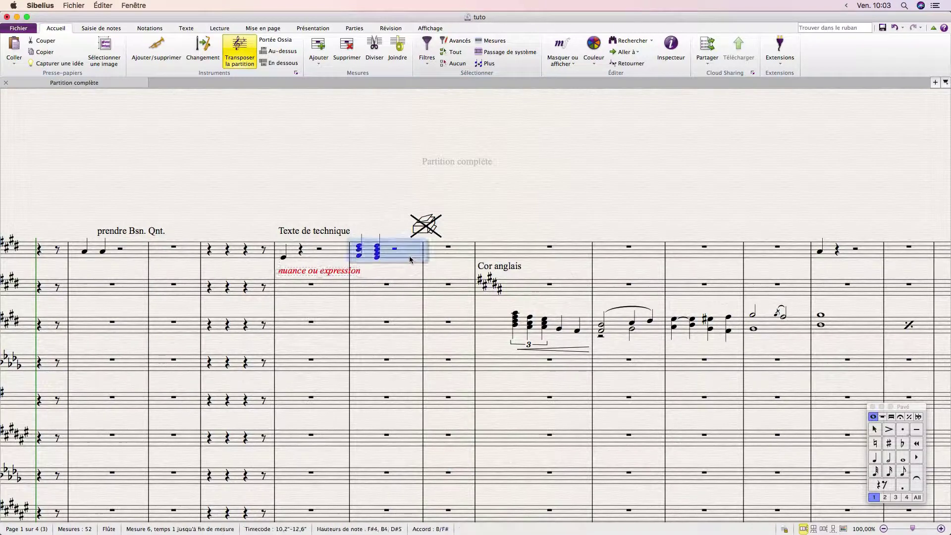
# - Add the expression text "p dolce" below the flute's measure 6, taking dolce from the word menu
pyautogui.press('super+e')
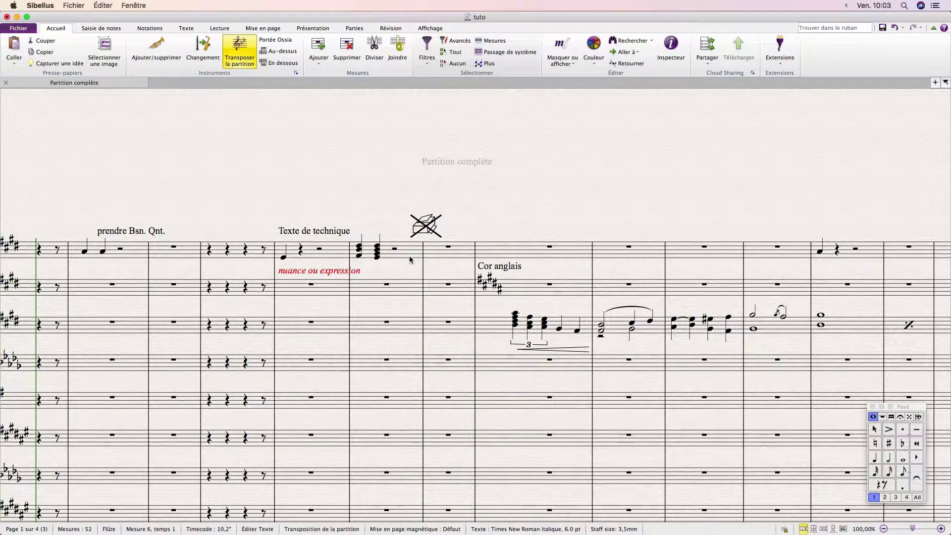
pyautogui.press('super+p')
pyautogui.rightClick(410, 256)
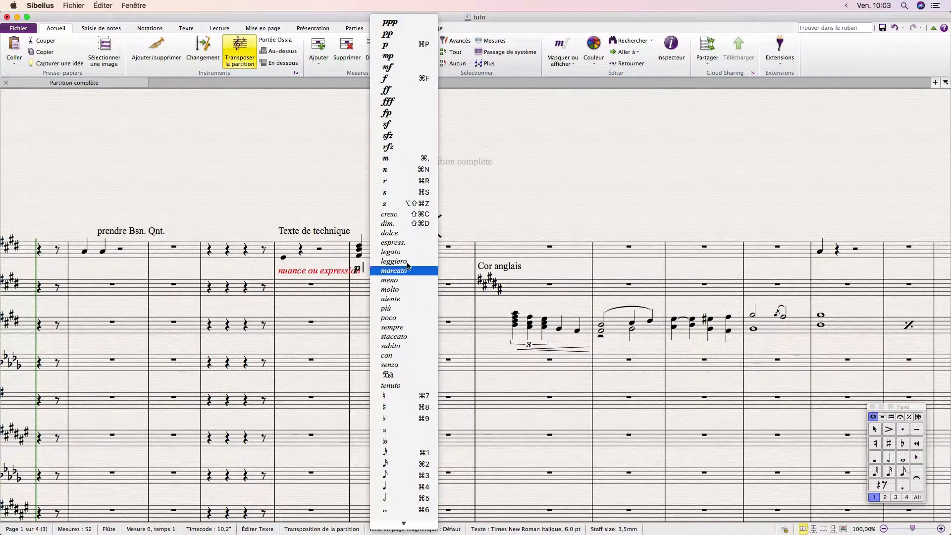
pyautogui.click(409, 235)
pyautogui.press('Escape')
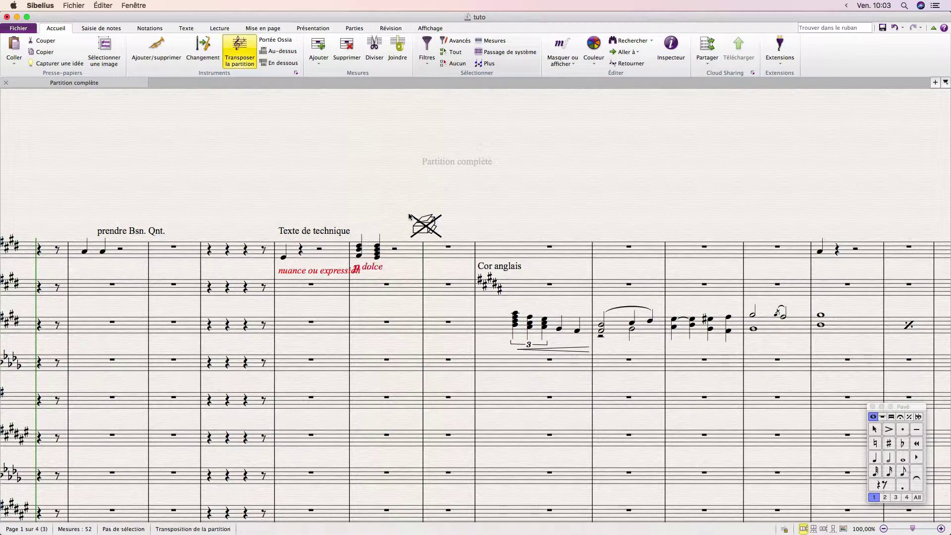
# - Shift the "p dolce" text slightly to the right of the neighbouring red text and delete it
pyautogui.moveTo(378, 268); pyautogui.dragTo(381, 270)
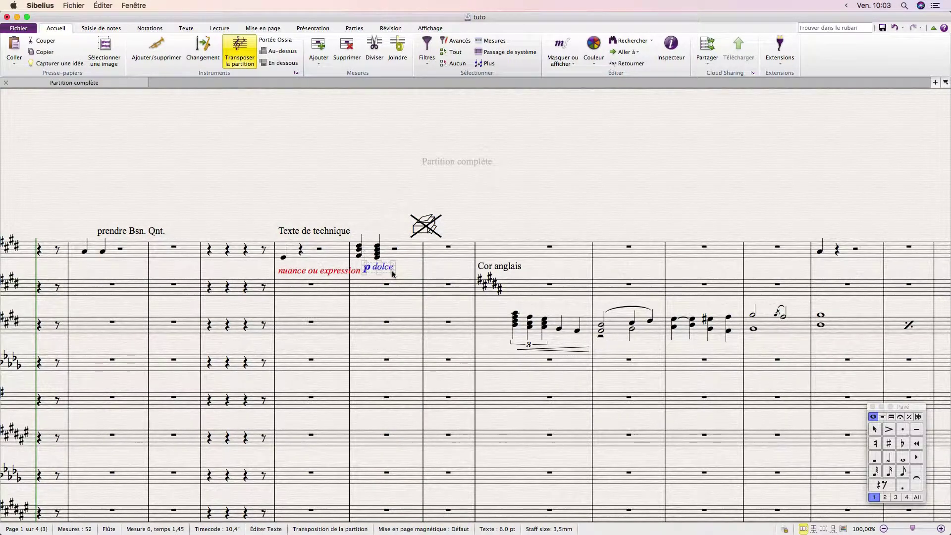
pyautogui.press('Delete')
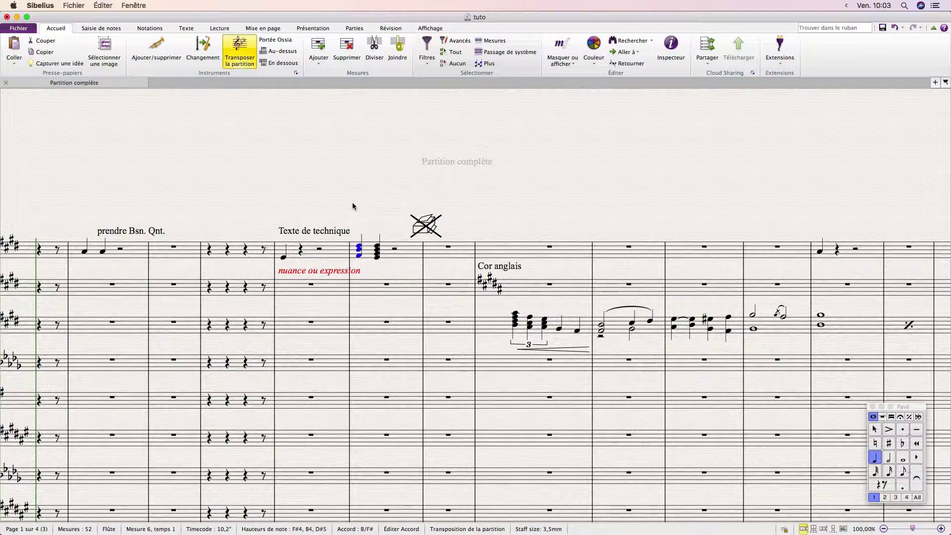
# - Select the whole score, filter the page number changes (Changements de numéros de page), and delete them
pyautogui.press('super+a')
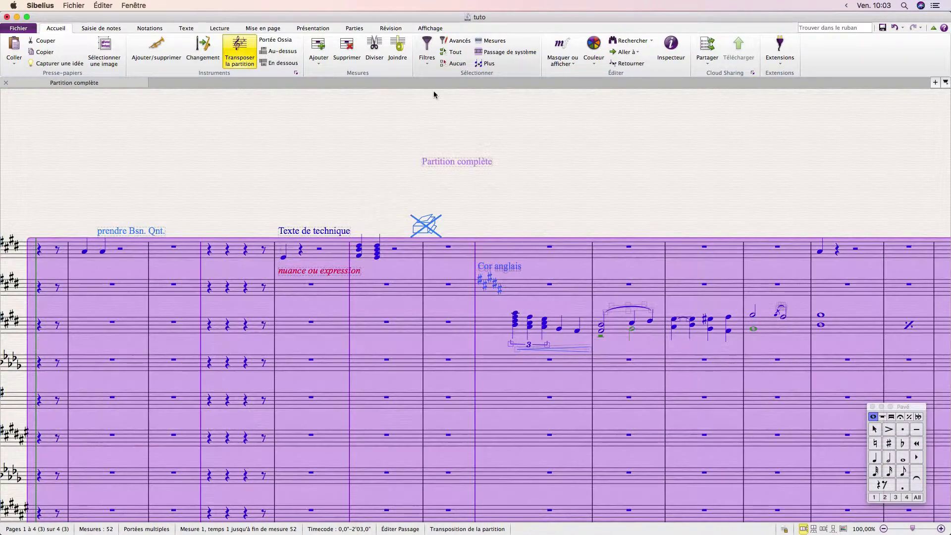
pyautogui.click(427, 52)
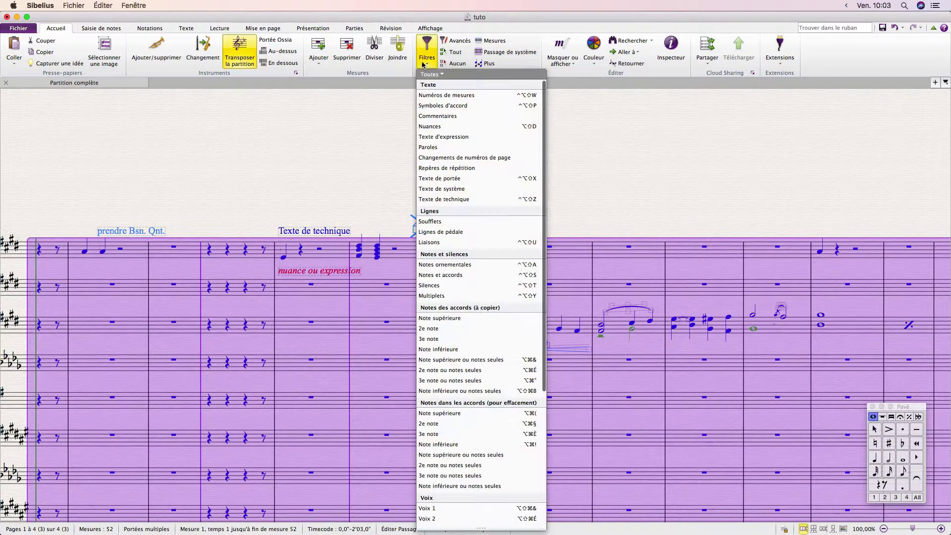
pyautogui.click(463, 157)
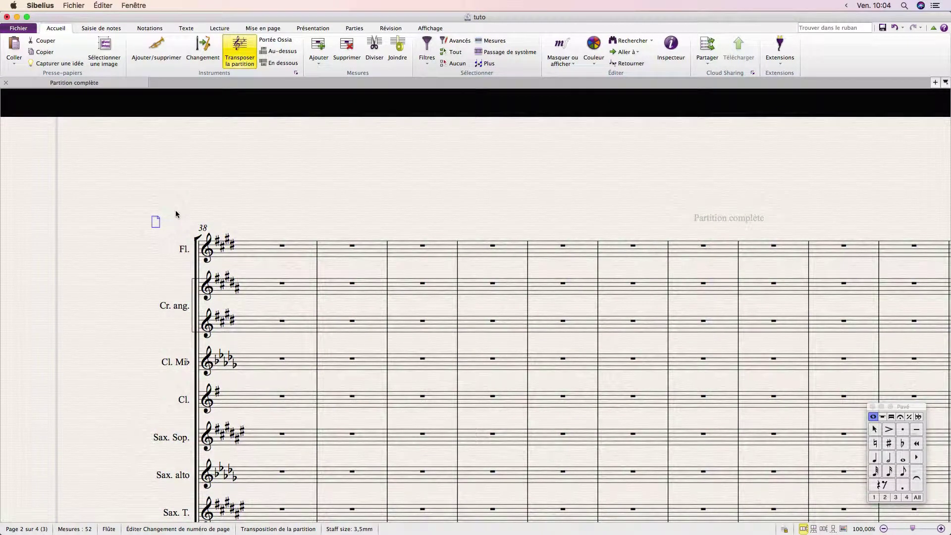
pyautogui.hscroll(-10, 176, 213)
pyautogui.hscroll(-10, 176, 214)
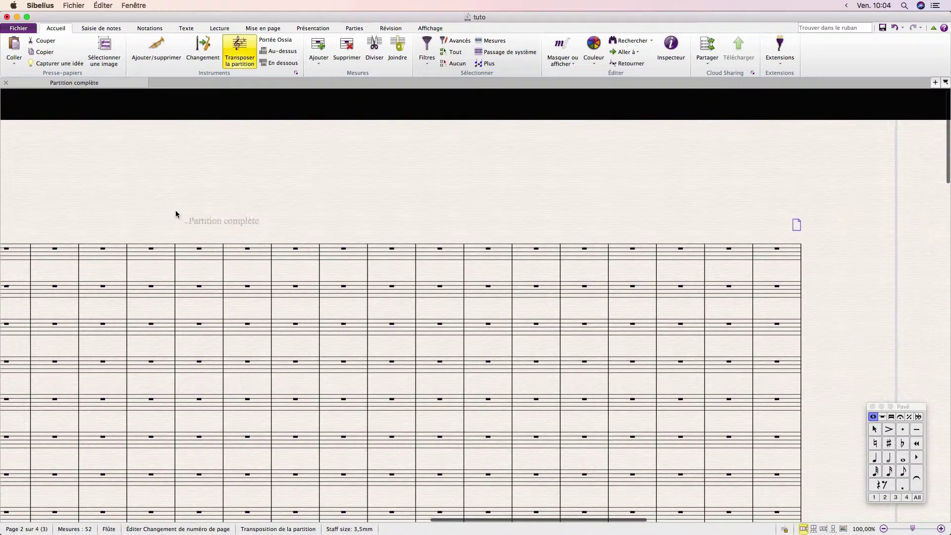
pyautogui.hscroll(-4, 176, 214)
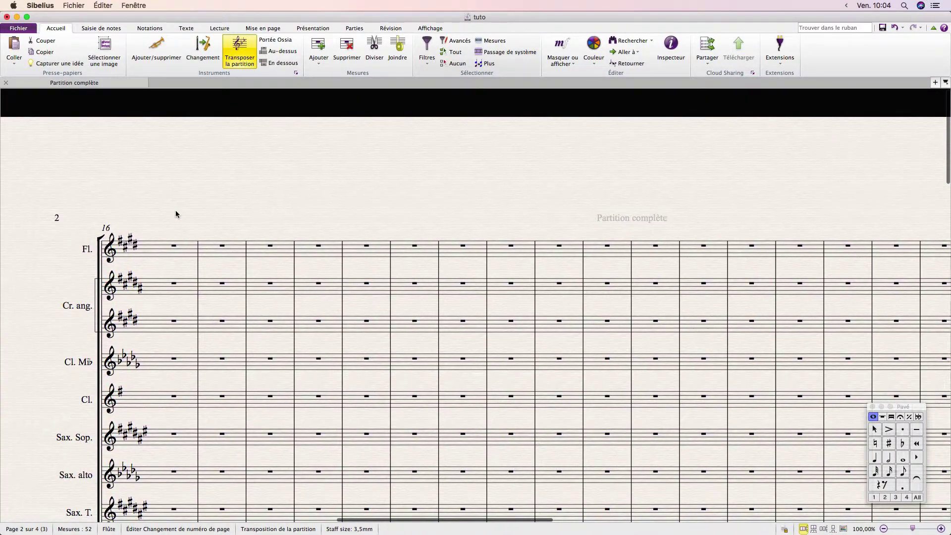
pyautogui.hscroll(10, 361, 207)
pyautogui.hscroll(3, 361, 208)
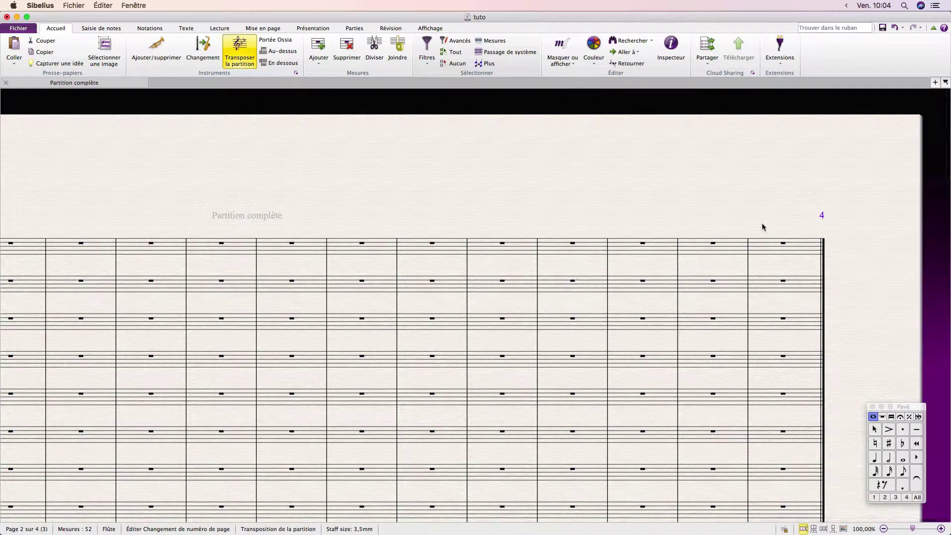
pyautogui.press('super+equal')
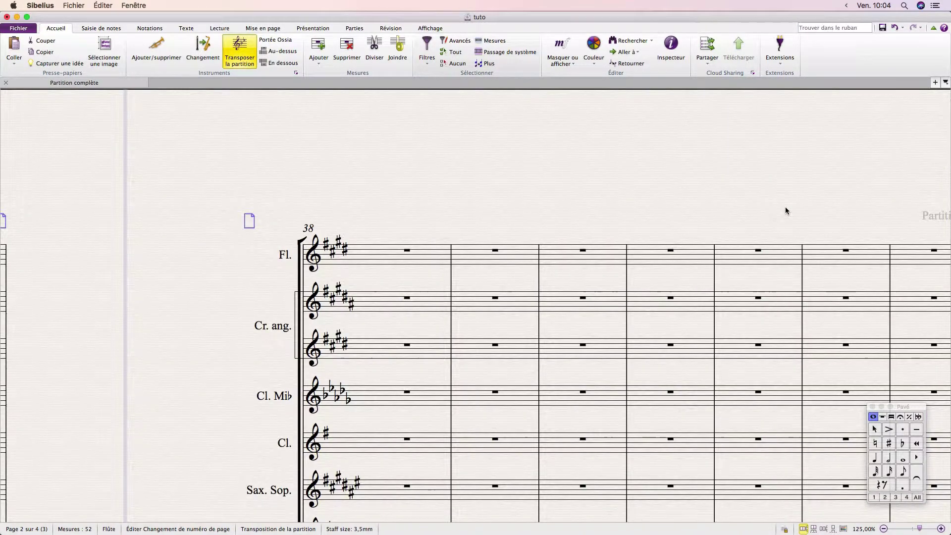
pyautogui.hscroll(10, 786, 210)
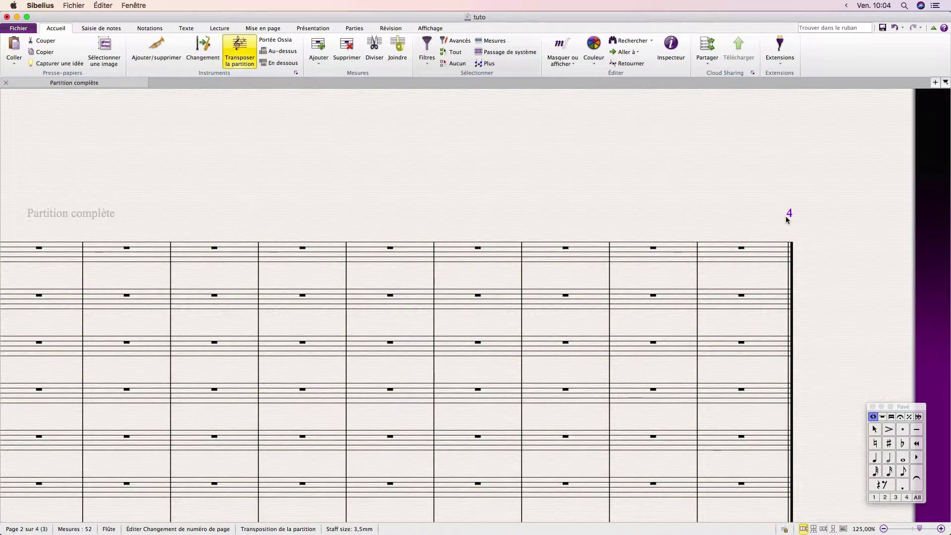
pyautogui.press('Delete')
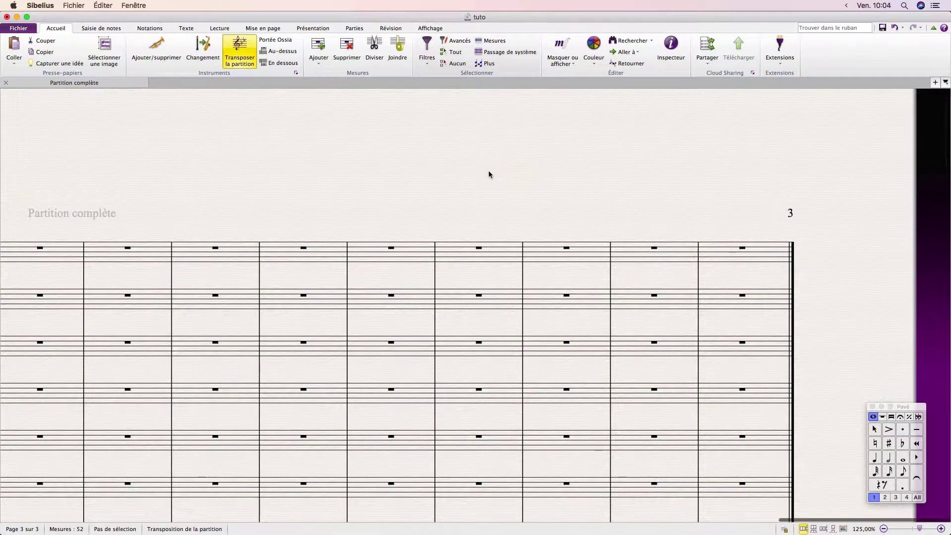
# - Return to the start of the score, select everything, and filter for rehearsal marks (Repères de répétition)
pyautogui.press('Home')
pyautogui.press('super+minus')
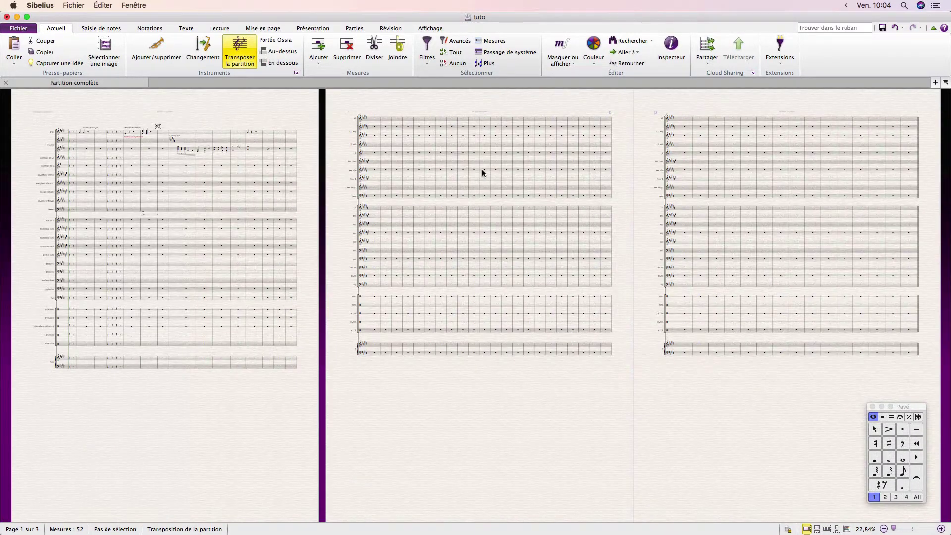
pyautogui.press('super+1')
pyautogui.press('Home')
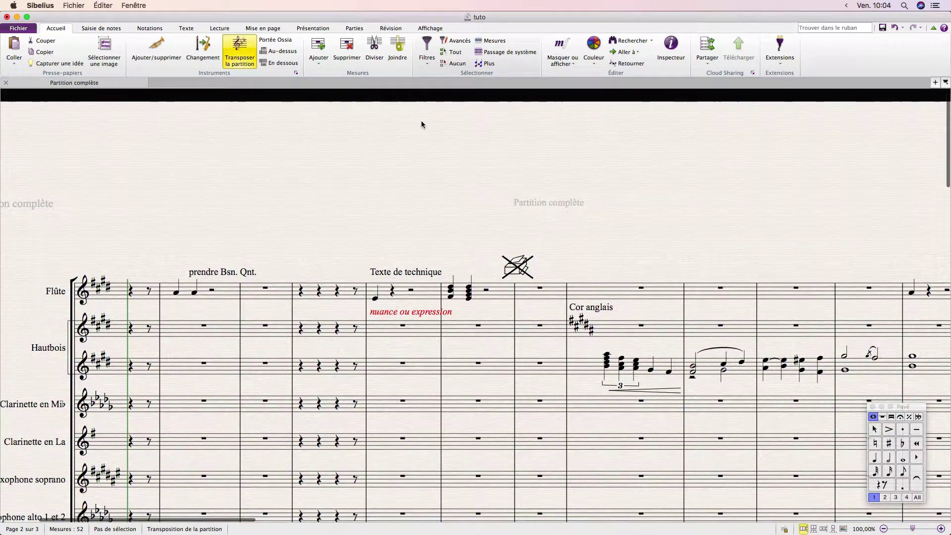
pyautogui.press('super+a')
pyautogui.click(423, 63)
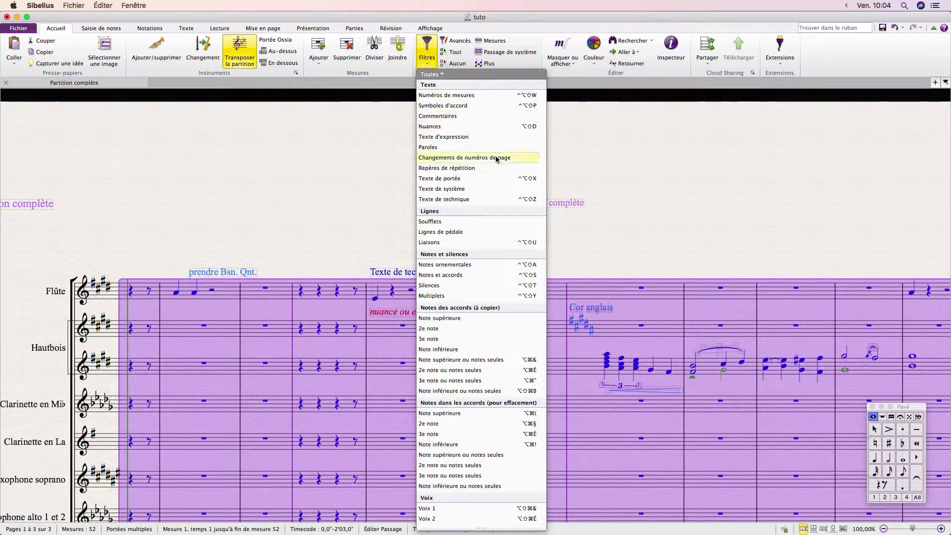
pyautogui.click(486, 168)
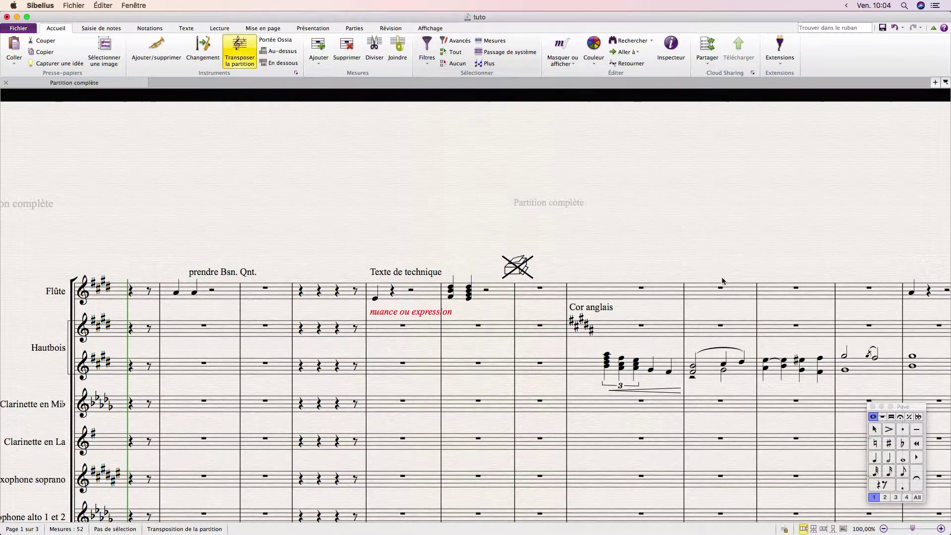
# - Add rehearsal marks A and B at the start of measures 9 and 11
pyautogui.click(744, 294)
pyautogui.press('super+r')
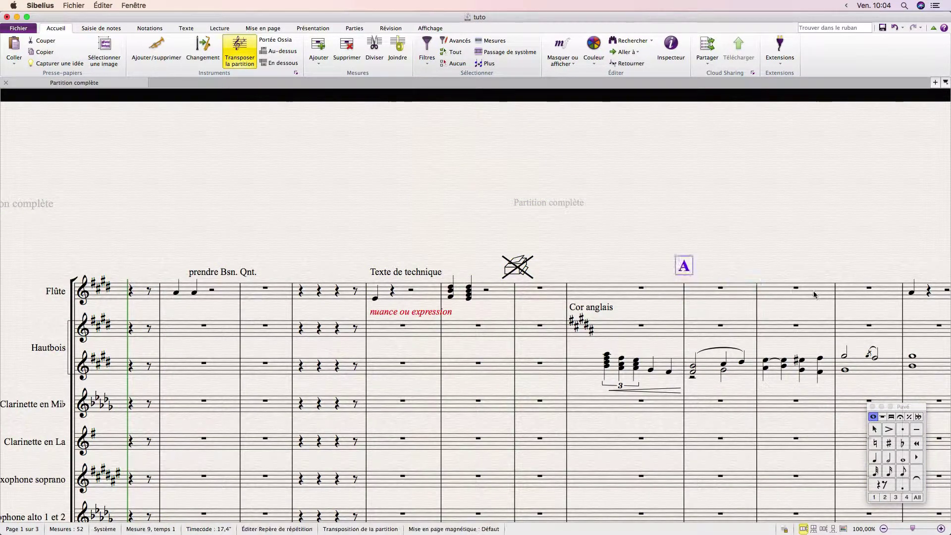
pyautogui.click(854, 294)
pyautogui.press('super+r')
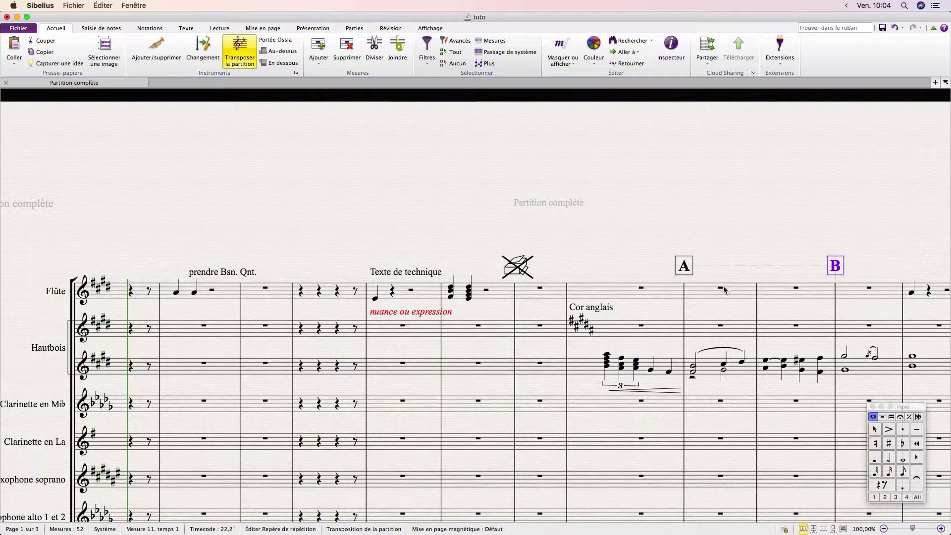
# - Filter the rehearsal marks (Repères de répétition) across the whole score, raise mark A, and delete the filtered marks
pyautogui.press('super+a')
pyautogui.click(428, 48)
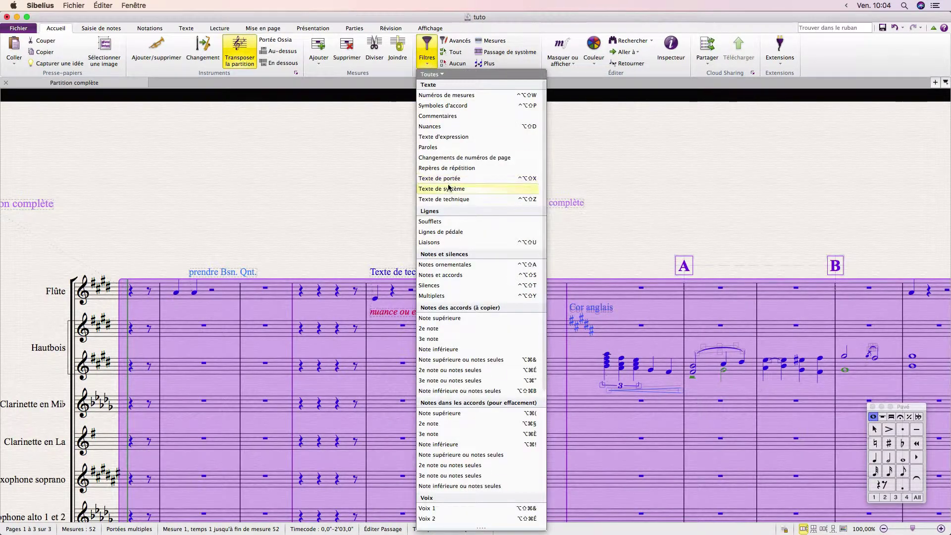
pyautogui.click(463, 168)
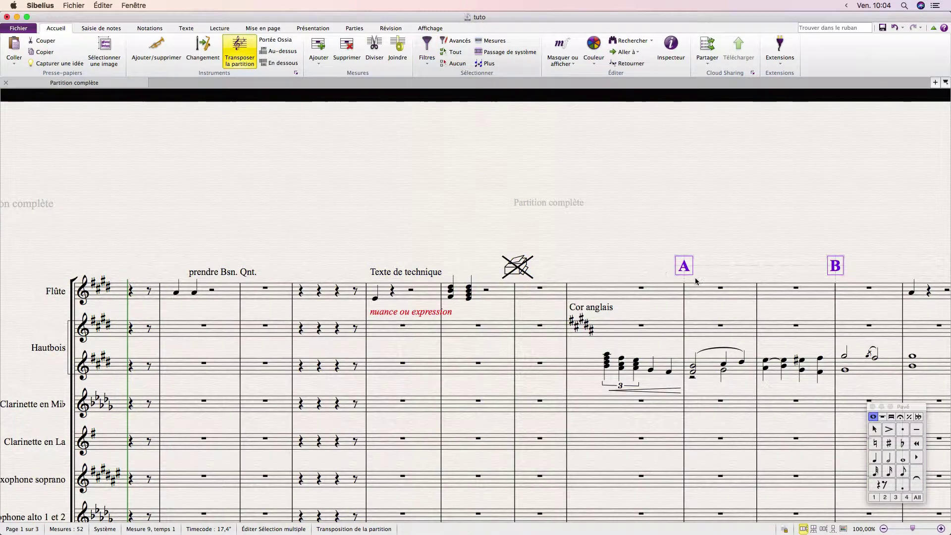
pyautogui.hotkey('ctrl', 'Up')
pyautogui.hotkey('ctrl', 'Up')
pyautogui.hotkey('ctrl', 'Up')
pyautogui.hotkey('ctrl', 'Up')
pyautogui.hotkey('ctrl', 'Up')
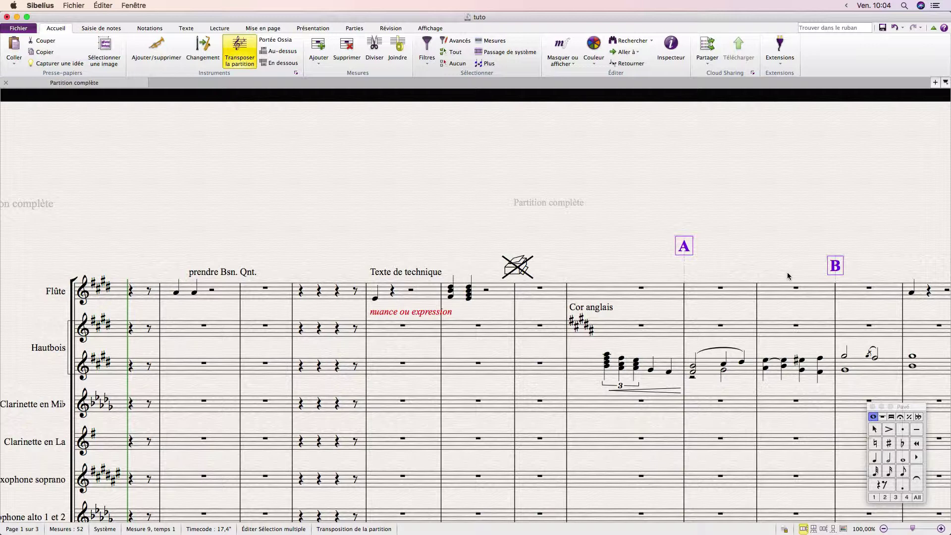
pyautogui.press('Delete')
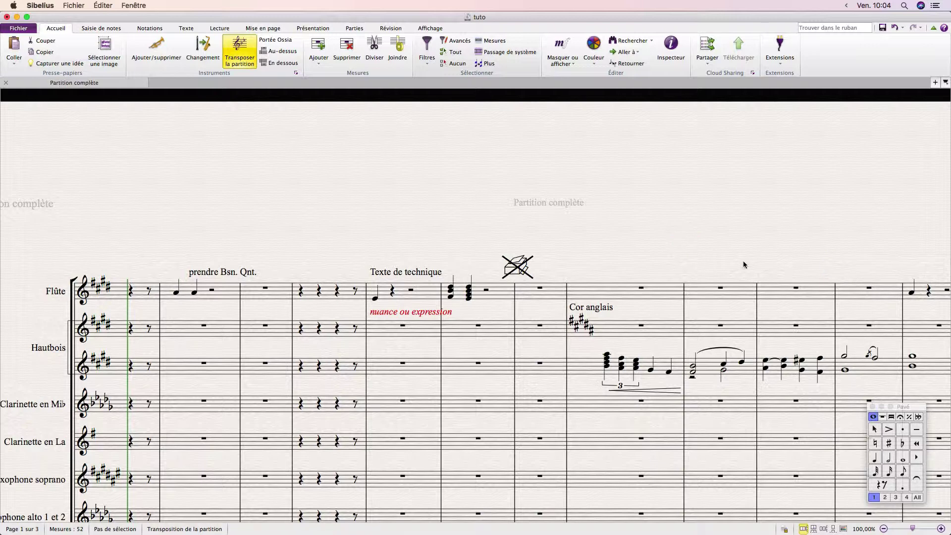
# - Select the whole score and filter the selection down to staff text (Texte de portée)
pyautogui.press('super+a')
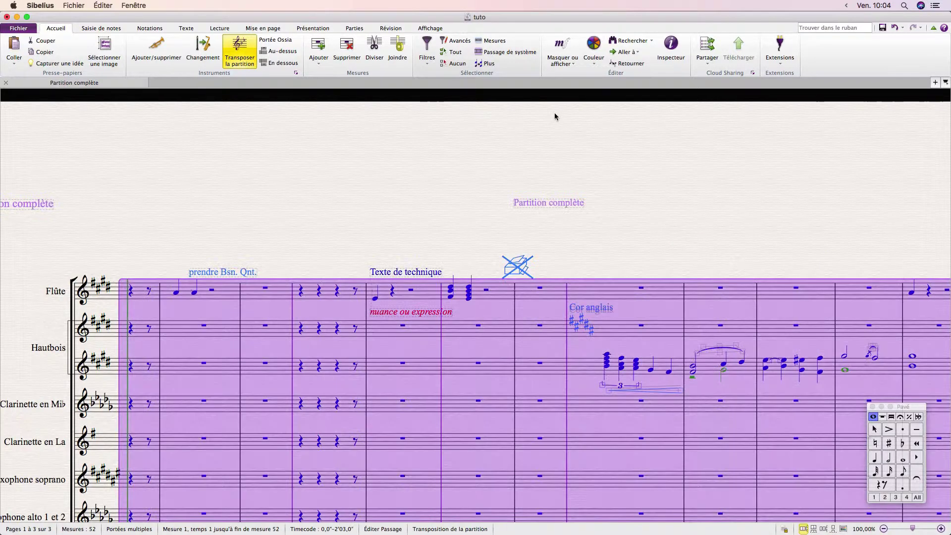
pyautogui.click(428, 63)
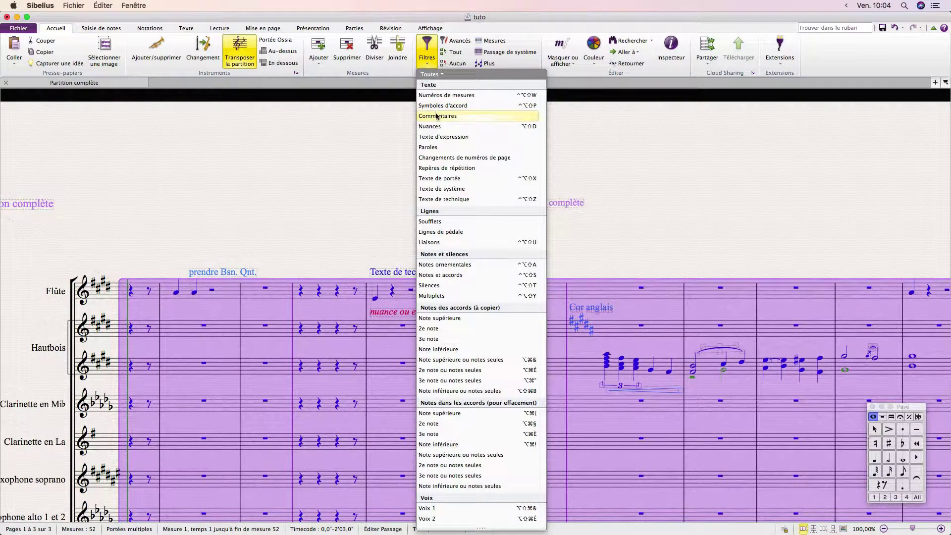
pyautogui.click(478, 179)
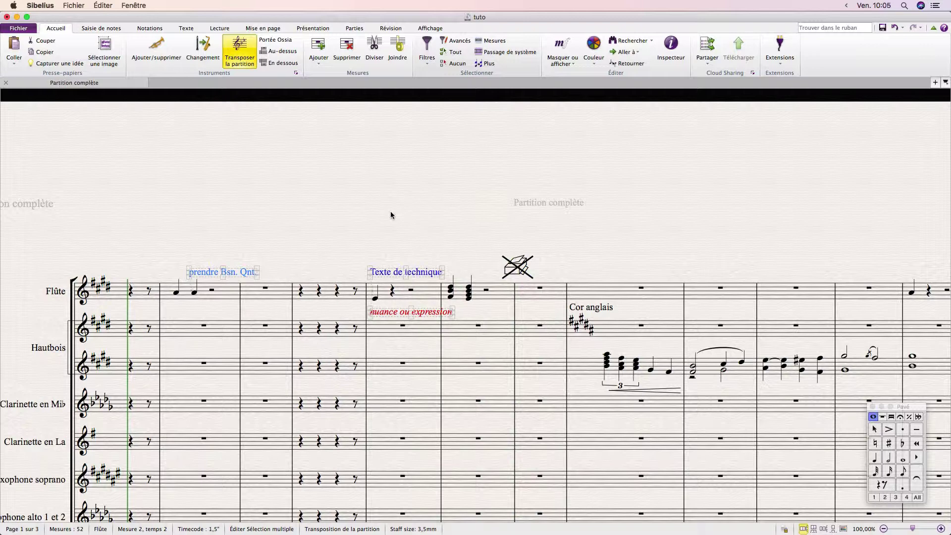
# - Select the whole score again and filter the selection down to system text (Texte de système)
pyautogui.press('super+a')
pyautogui.click(426, 50)
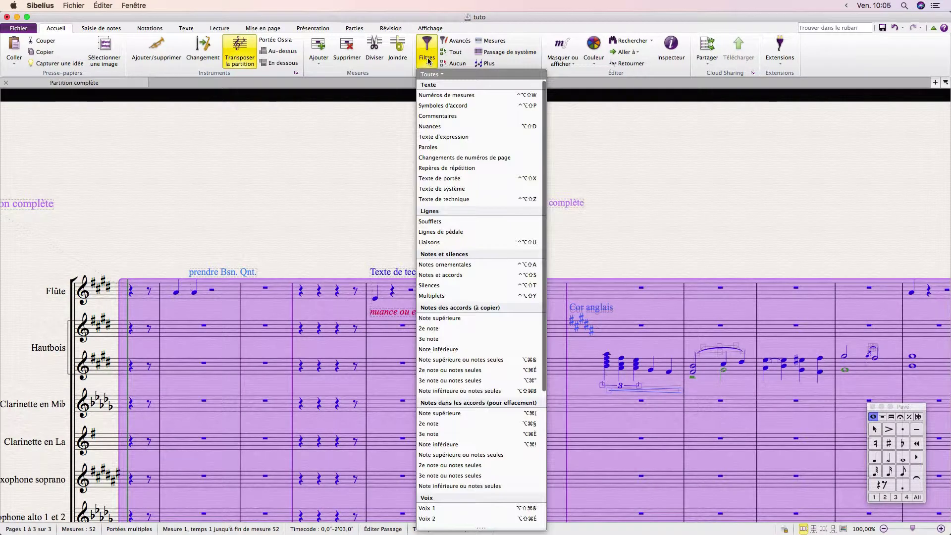
pyautogui.click(496, 189)
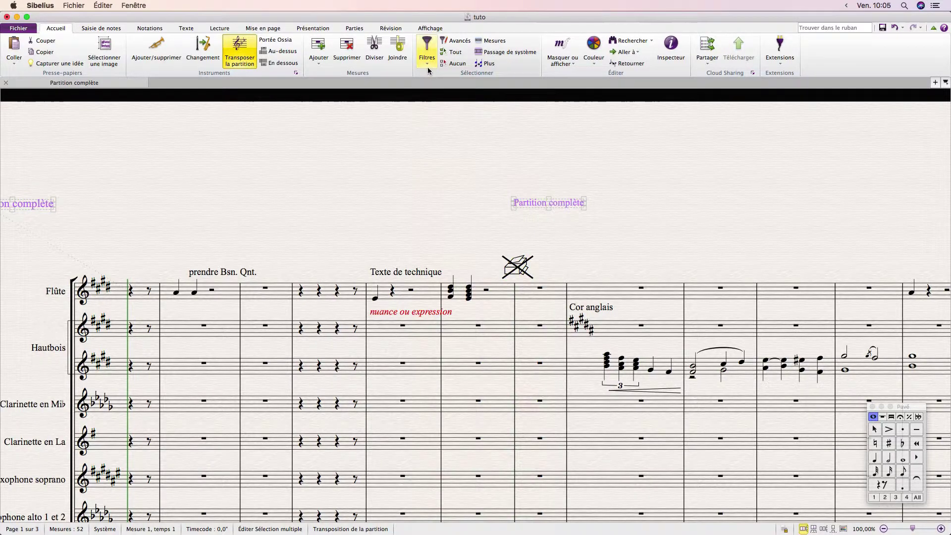
# - Clear the system text selection, select the whole score, and isolate the technique text (Texte de technique)
pyautogui.click(427, 52)
pyautogui.click(318, 163)
pyautogui.press('super+a')
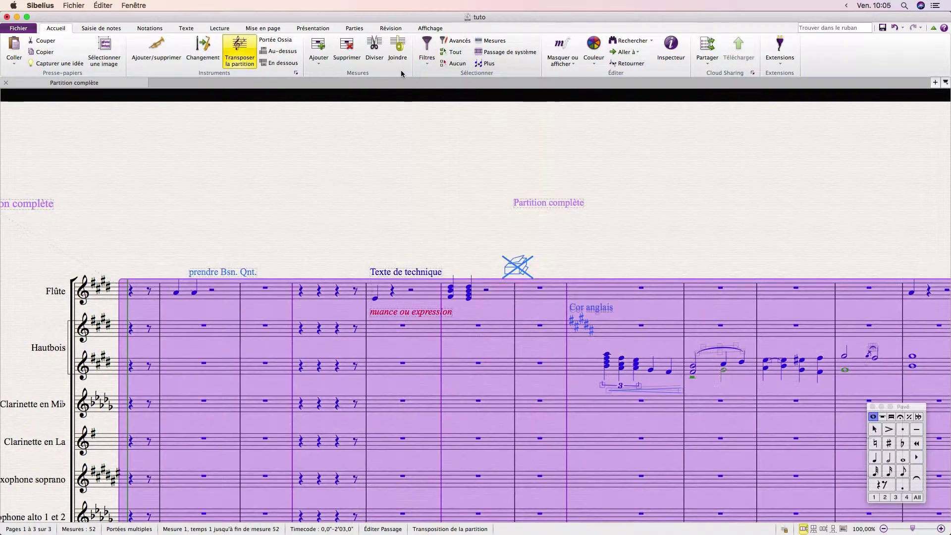
pyautogui.click(426, 52)
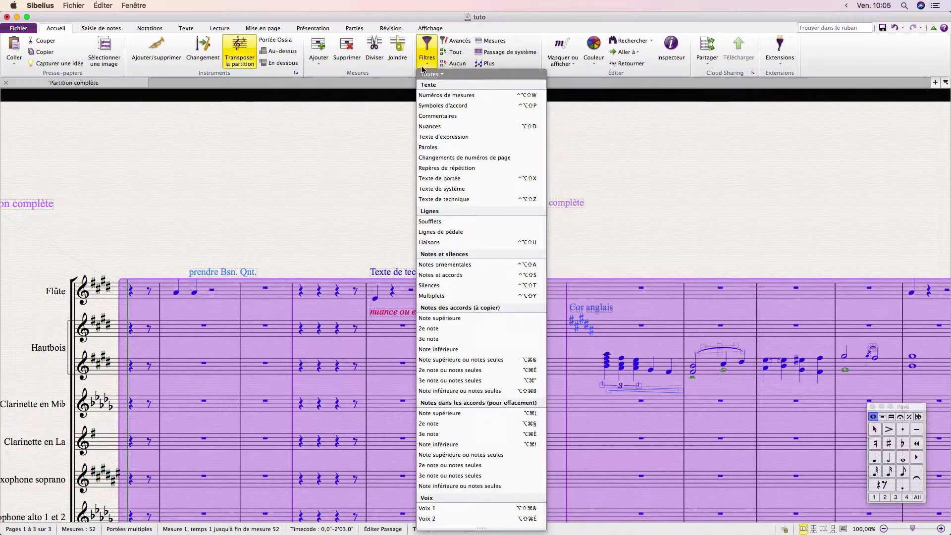
pyautogui.click(456, 193)
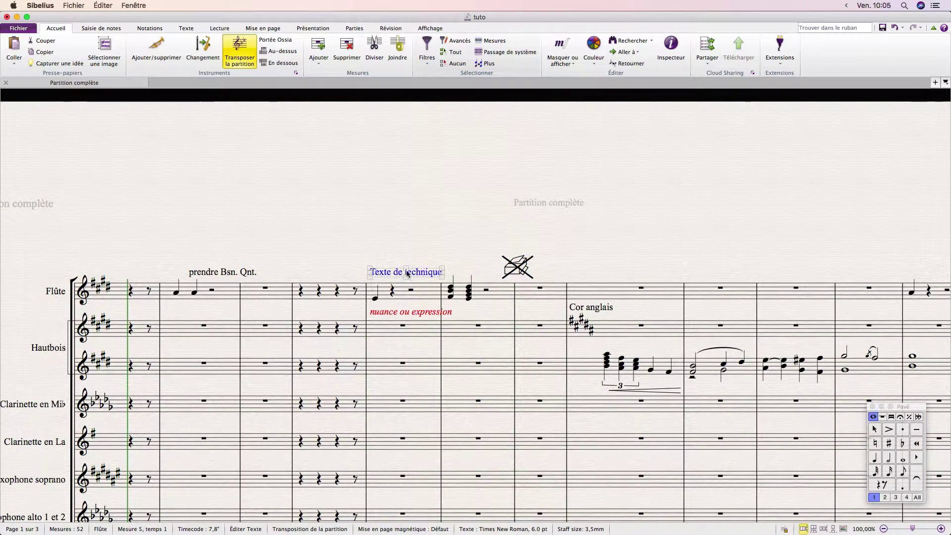
# - Select the "prendre Bsn. Qnt." text above the flute's measure 2 and check which text style it uses
pyautogui.scroll(5, 406, 272)
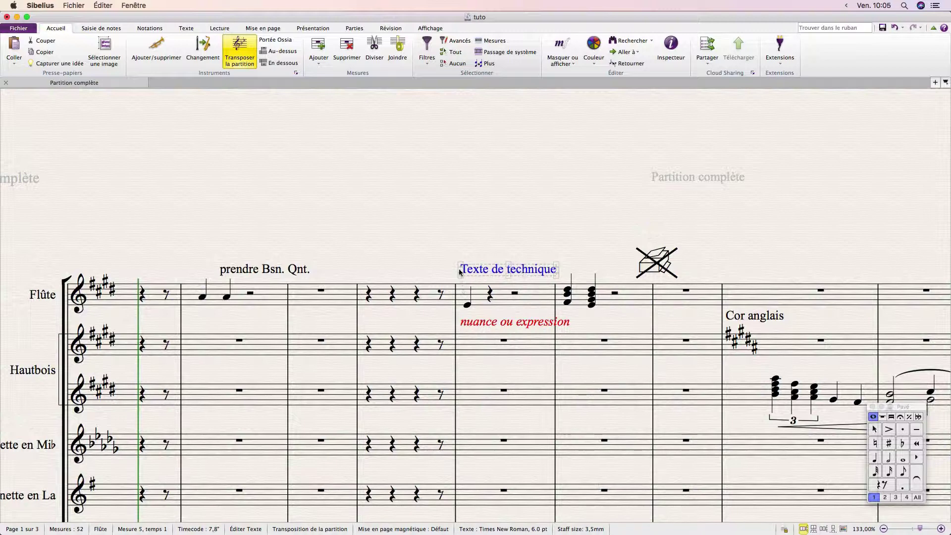
pyautogui.click(288, 272)
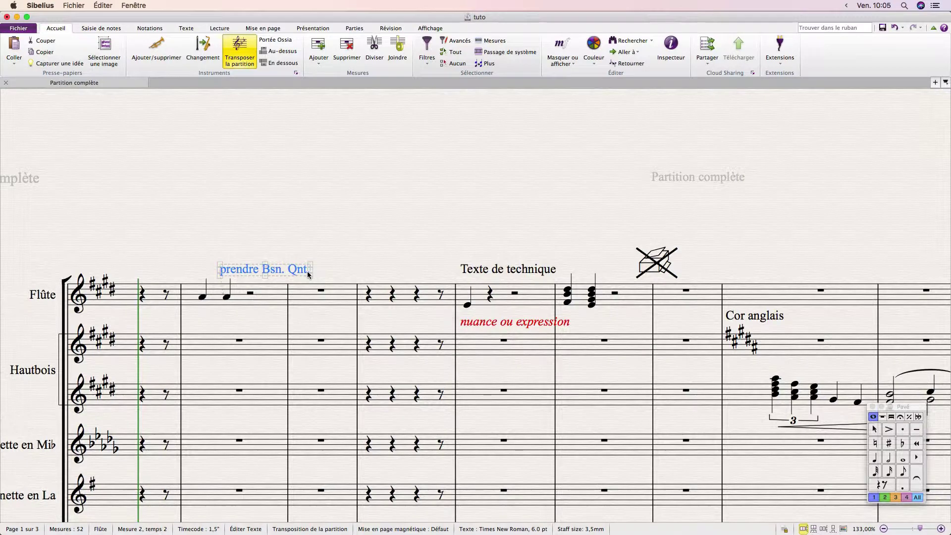
pyautogui.click(186, 28)
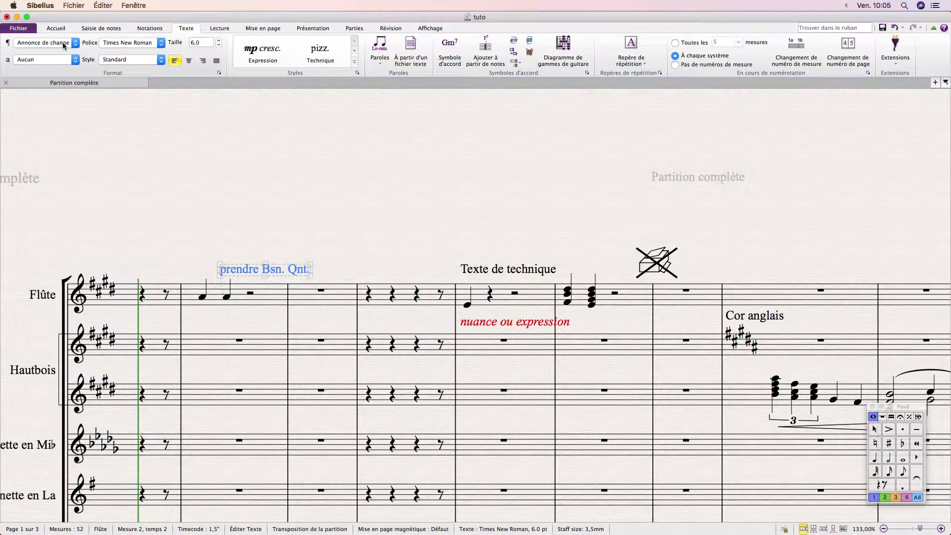
# - Review the staff text styles applicable to the "prendre Bsn. Qnt." text and the text types that can be created in the score
pyautogui.click(62, 44)
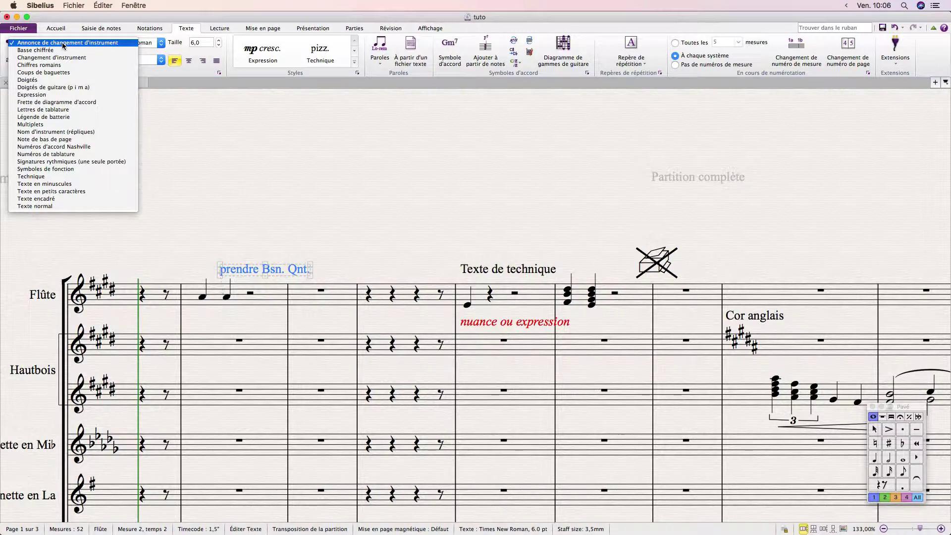
pyautogui.click(298, 188)
pyautogui.rightClick(298, 187)
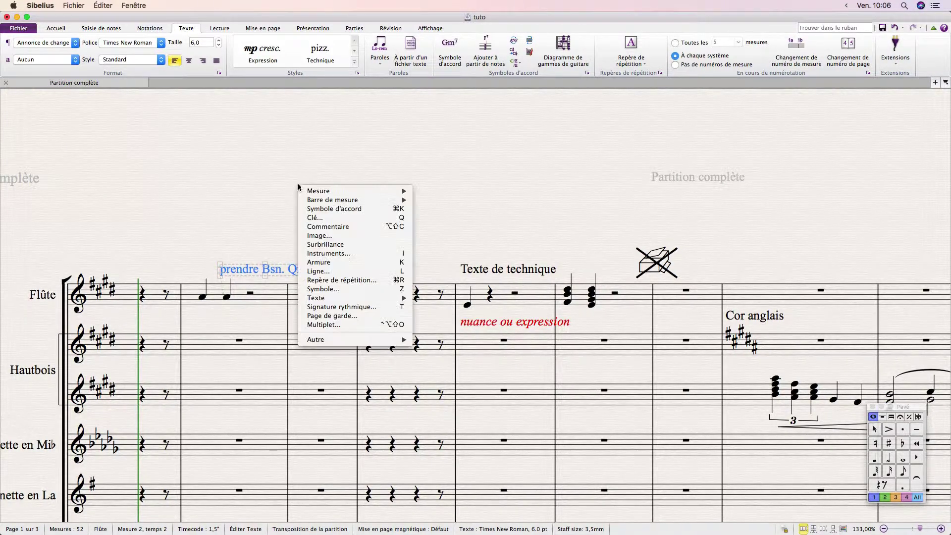
pyautogui.moveTo(361, 298)
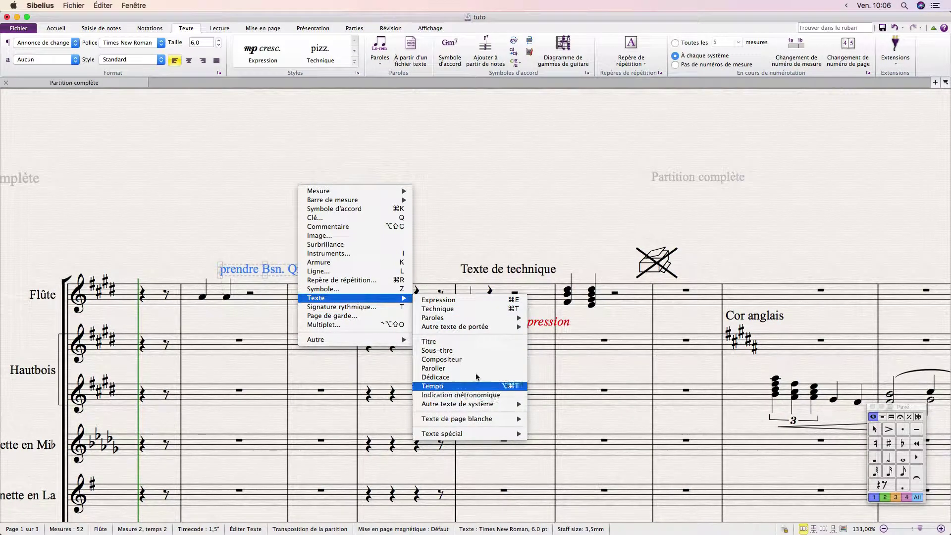
pyautogui.moveTo(475, 329)
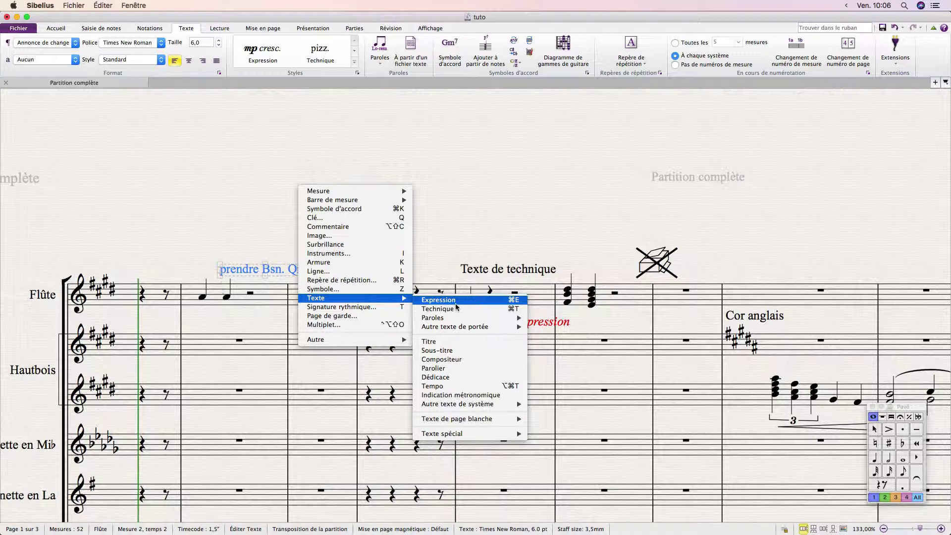
pyautogui.click(433, 256)
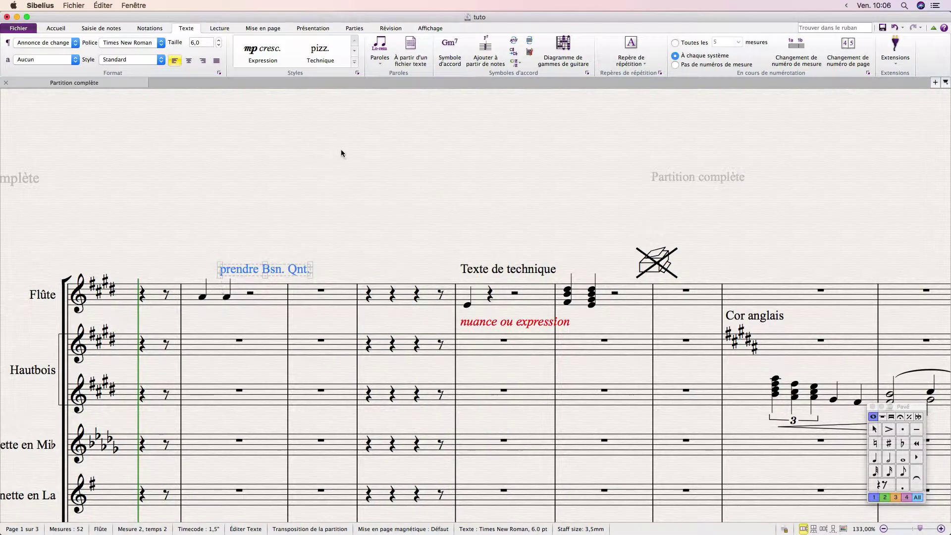
# - Select the whole score and filter the selection down to hairpins (Soufflets)
pyautogui.click(61, 28)
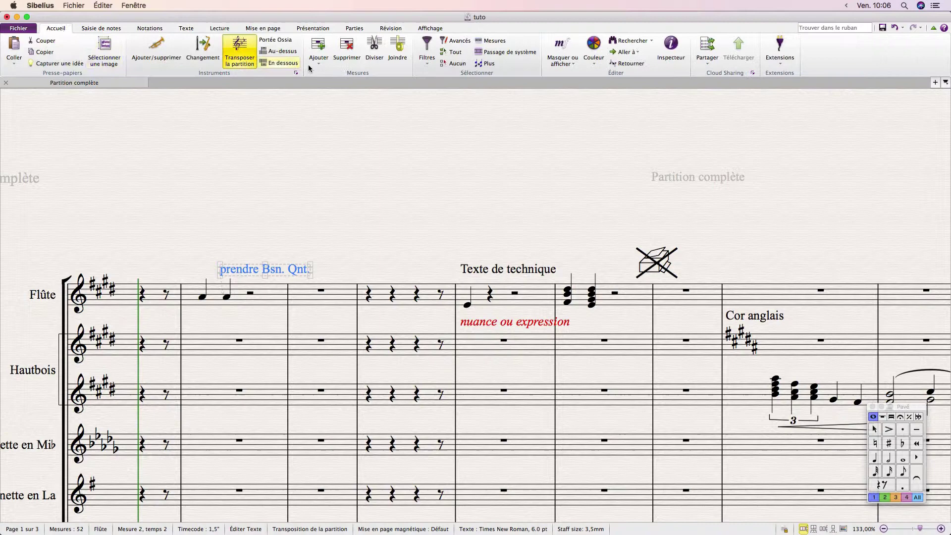
pyautogui.click(428, 65)
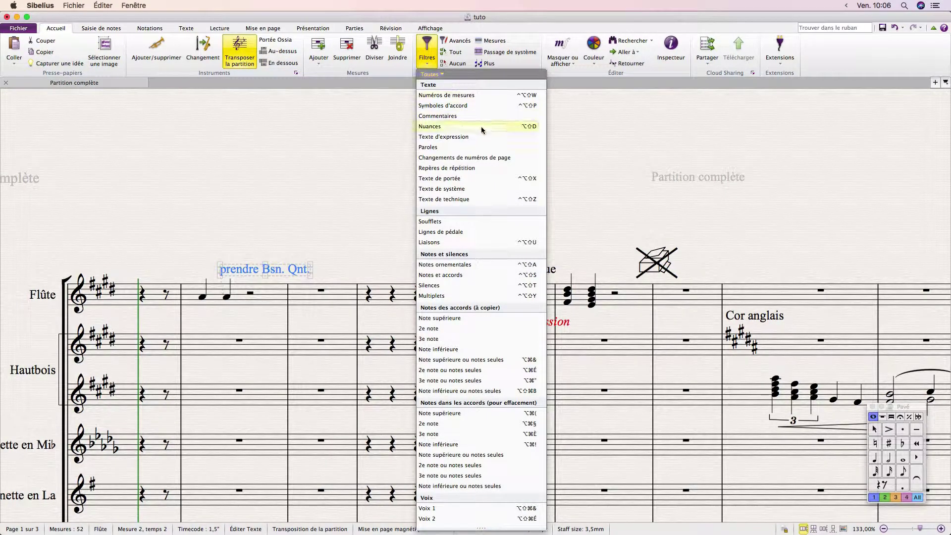
pyautogui.click(470, 199)
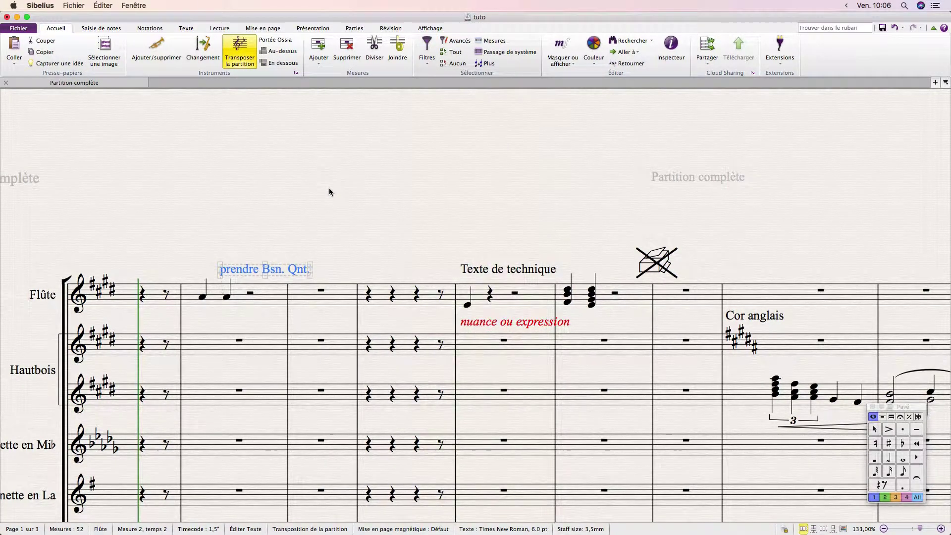
pyautogui.press('super+a')
pyautogui.click(427, 57)
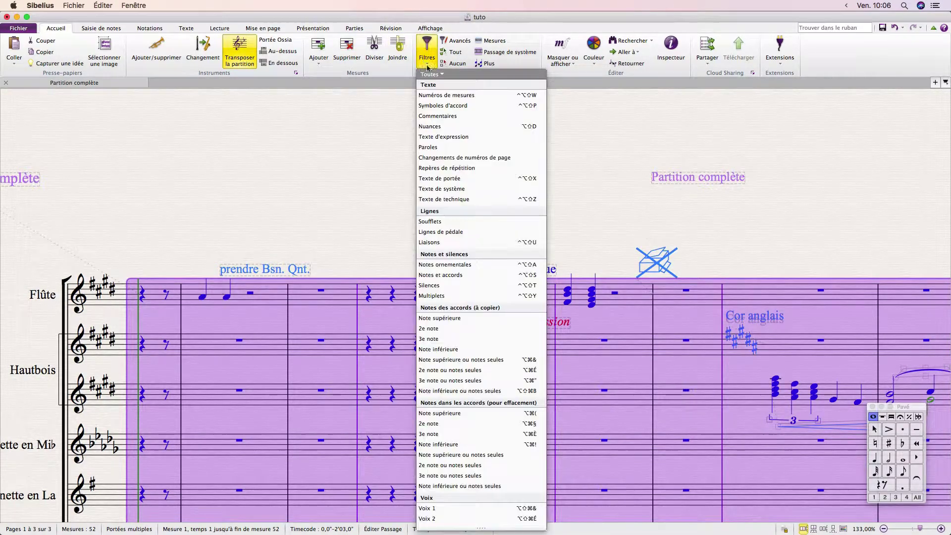
pyautogui.click(468, 220)
pyautogui.hscroll(5, 556, 240)
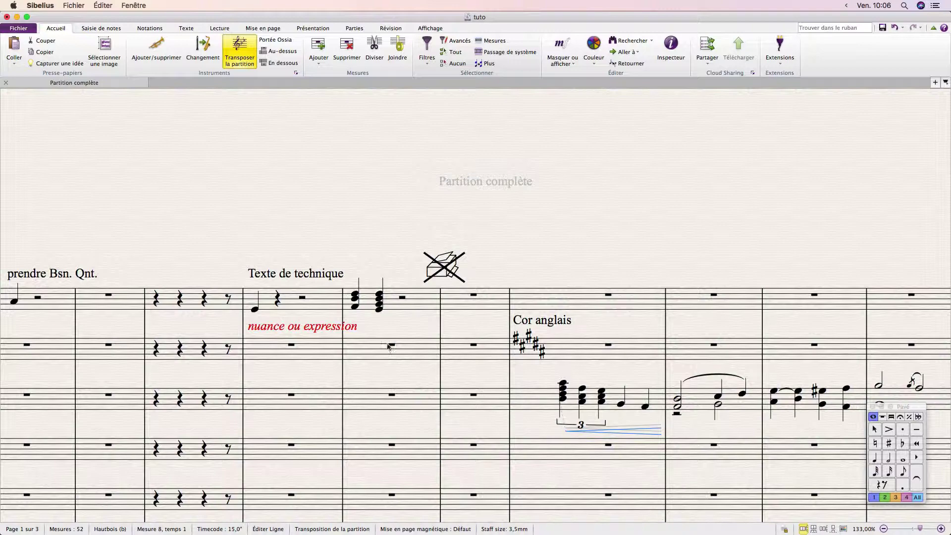
# - Select the whole score again and filter the selection down to dynamics (Nuances)
pyautogui.press('super+a')
pyautogui.click(426, 50)
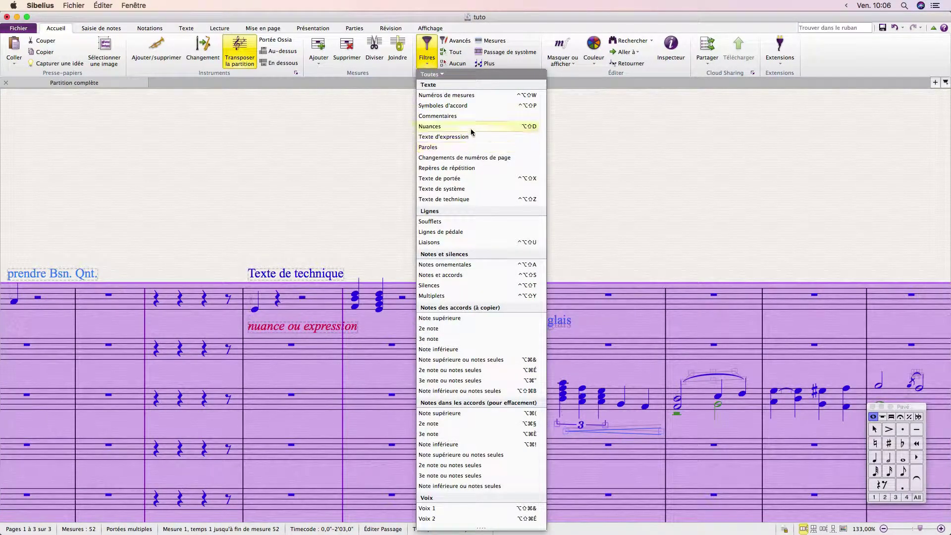
pyautogui.click(472, 128)
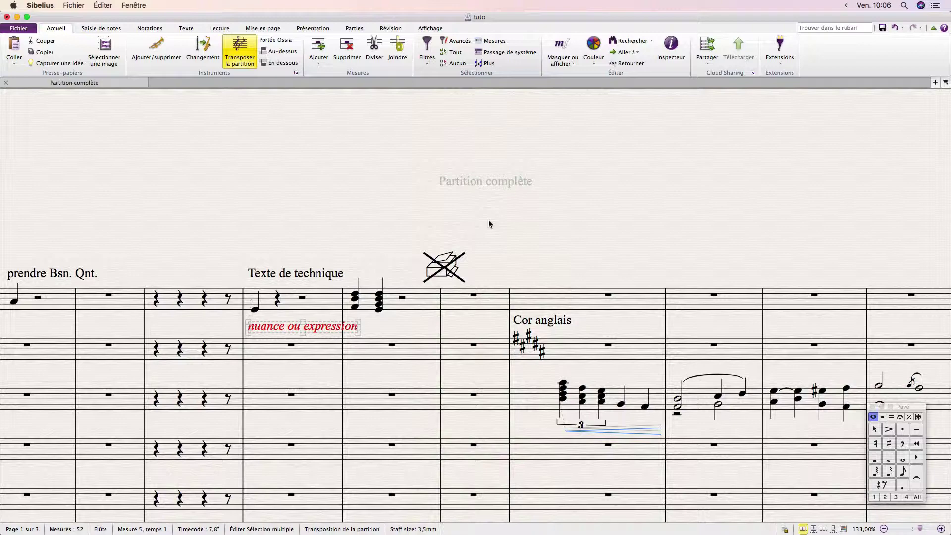
# - Select the whole score and apply the pedal lines filter (Lignes de pédale)
pyautogui.press('super+a')
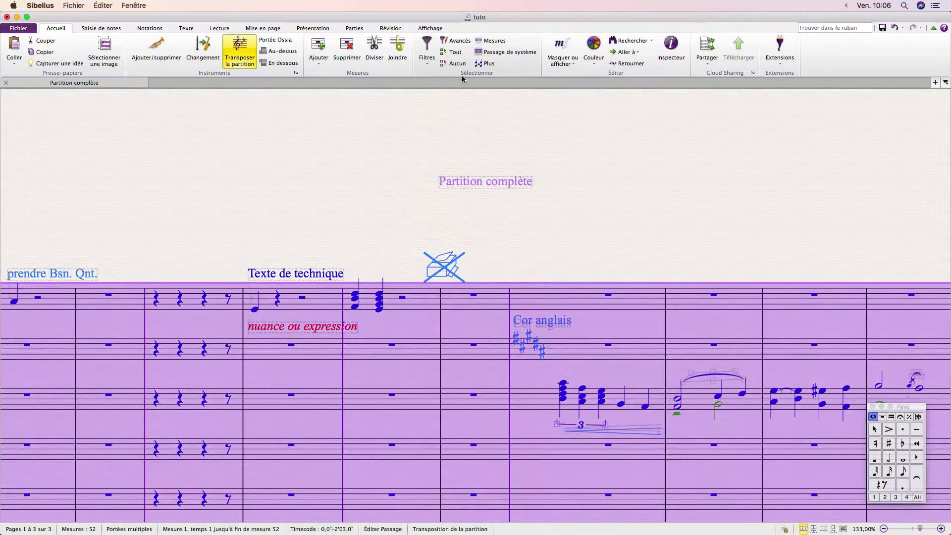
pyautogui.click(427, 53)
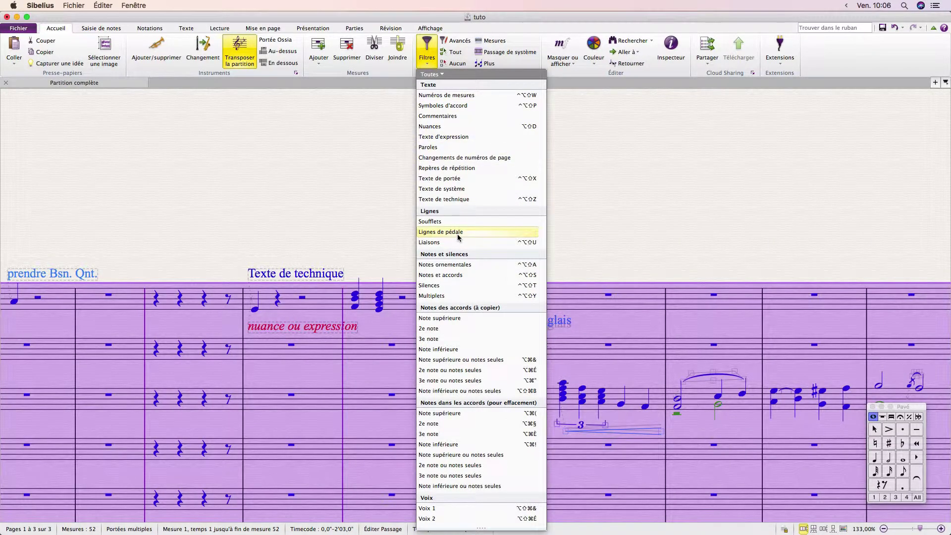
pyautogui.click(441, 232)
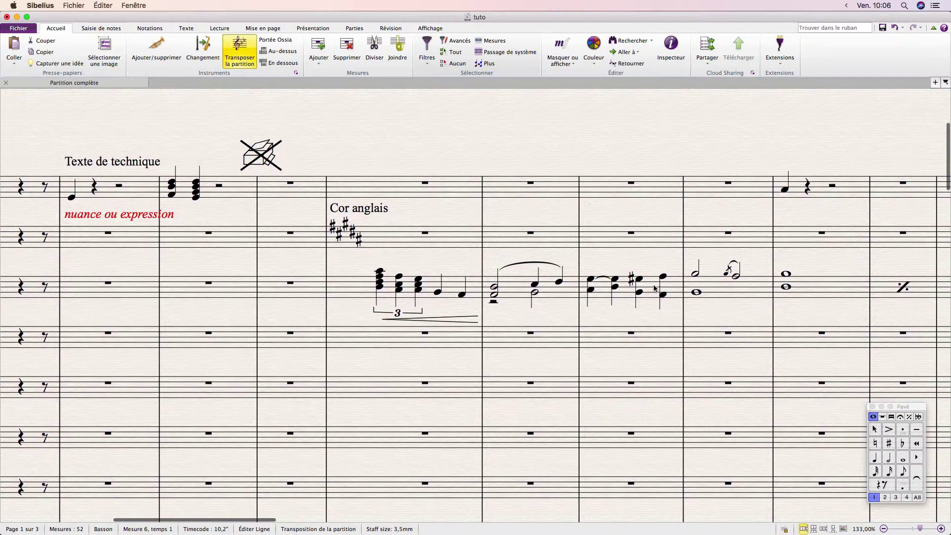
# - Add a "Ped." pedal line under measure 10 of the lower Hautbois staff
pyautogui.click(655, 289)
pyautogui.press('l')
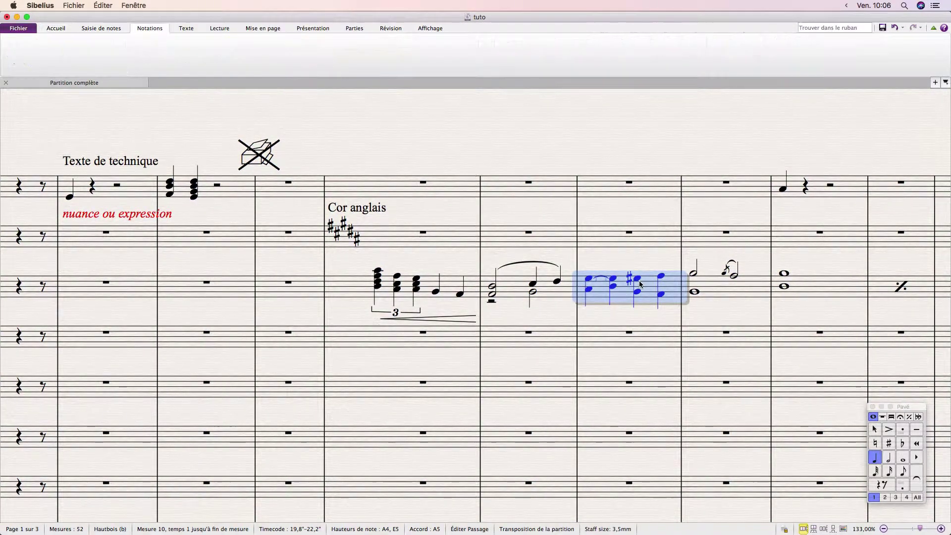
pyautogui.click(209, 72)
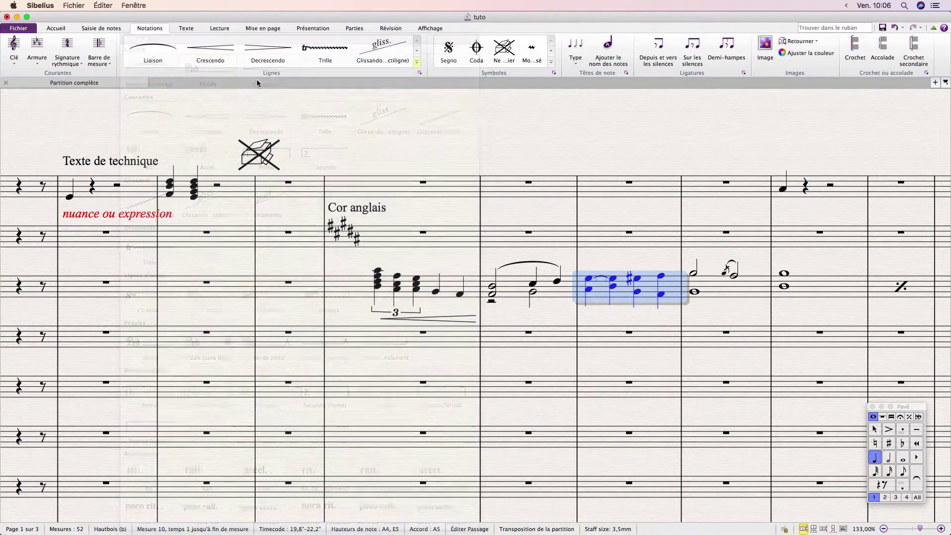
# - Isolate the pedal lines (Lignes de pédale) across the whole score and delete them
pyautogui.press('super+a')
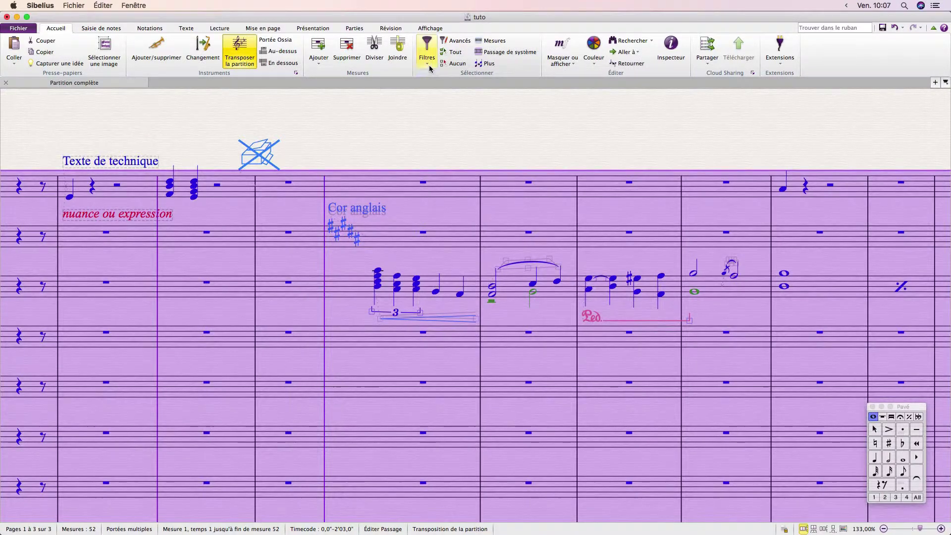
pyautogui.click(426, 49)
pyautogui.click(441, 231)
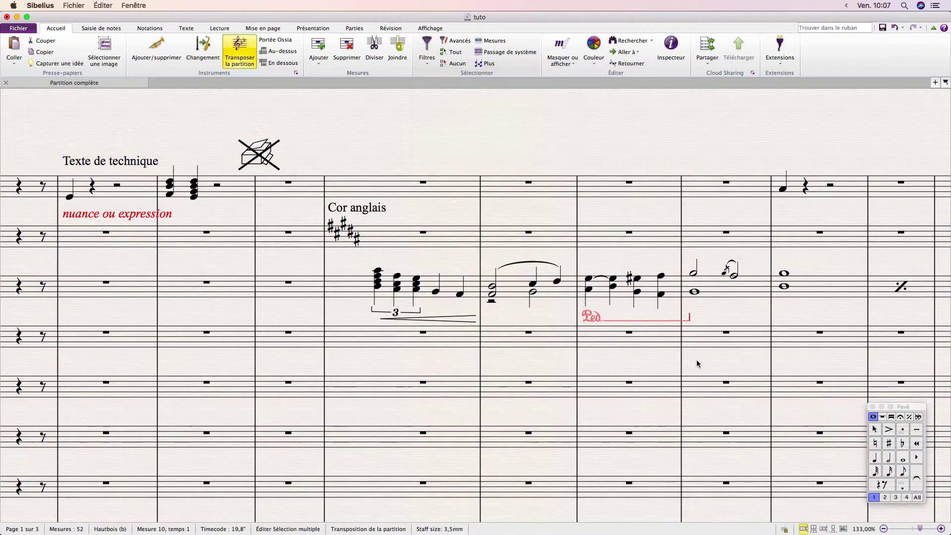
pyautogui.press('Delete')
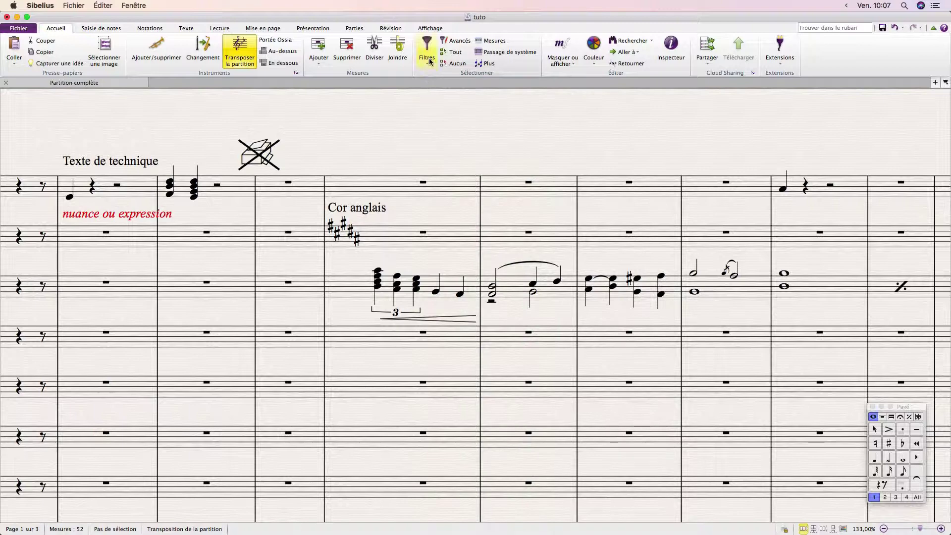
# - Select the whole score and filter the selection down to slurs (Liaisons)
pyautogui.click(427, 49)
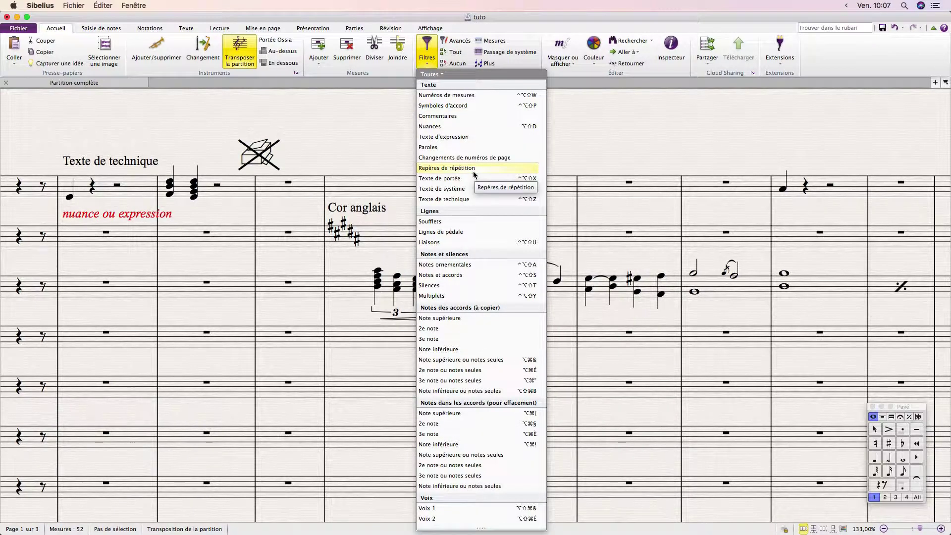
pyautogui.click(357, 108)
pyautogui.press('super+a')
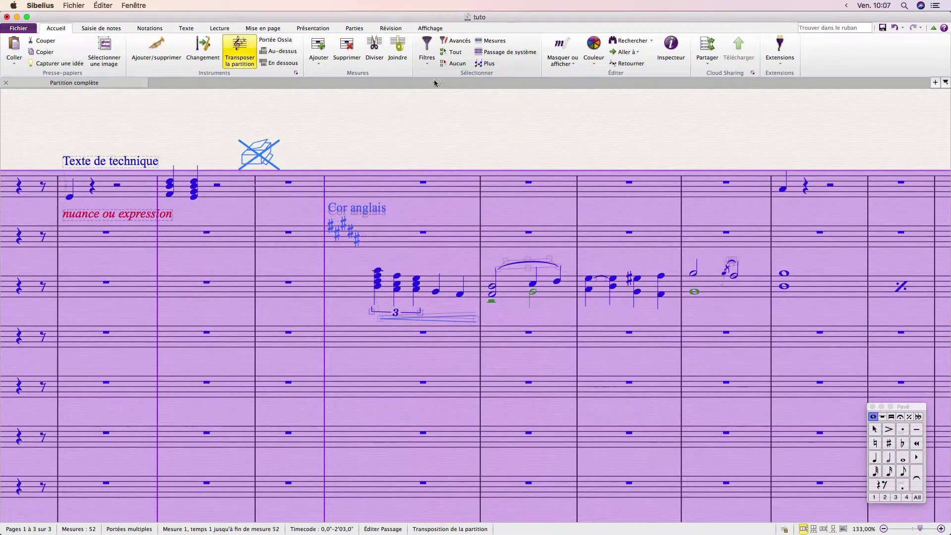
pyautogui.click(427, 50)
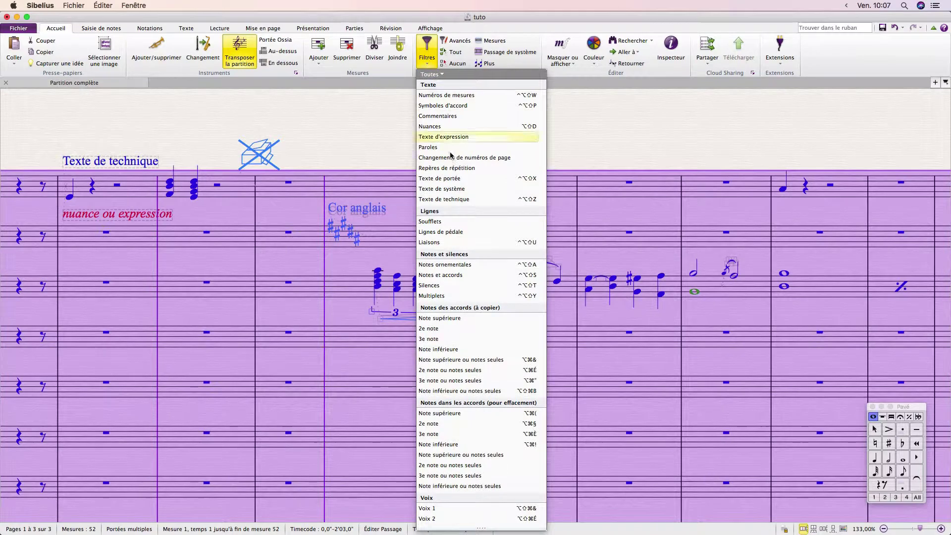
pyautogui.click(456, 242)
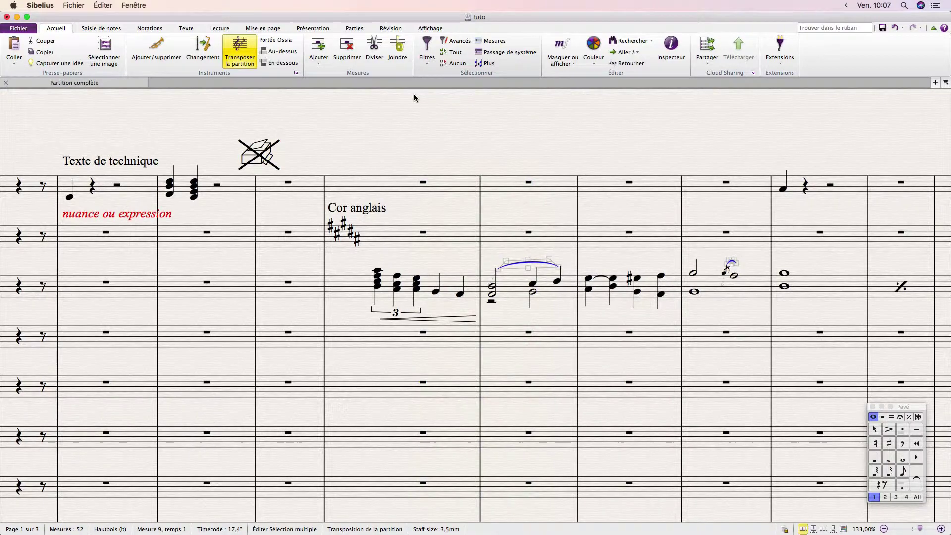
# - Select the whole score again and isolate the grace notes (Notes ornementales)
pyautogui.press('super+a')
pyautogui.click(427, 54)
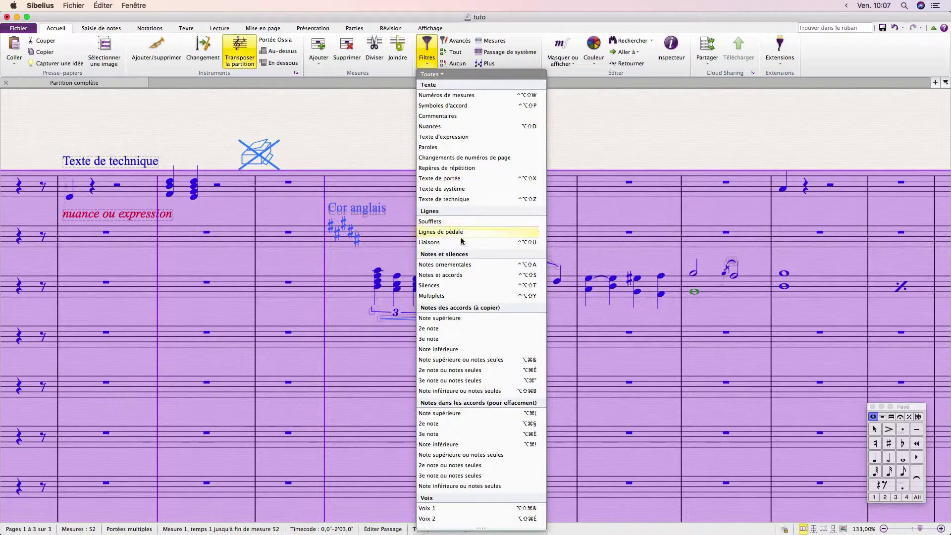
pyautogui.click(486, 268)
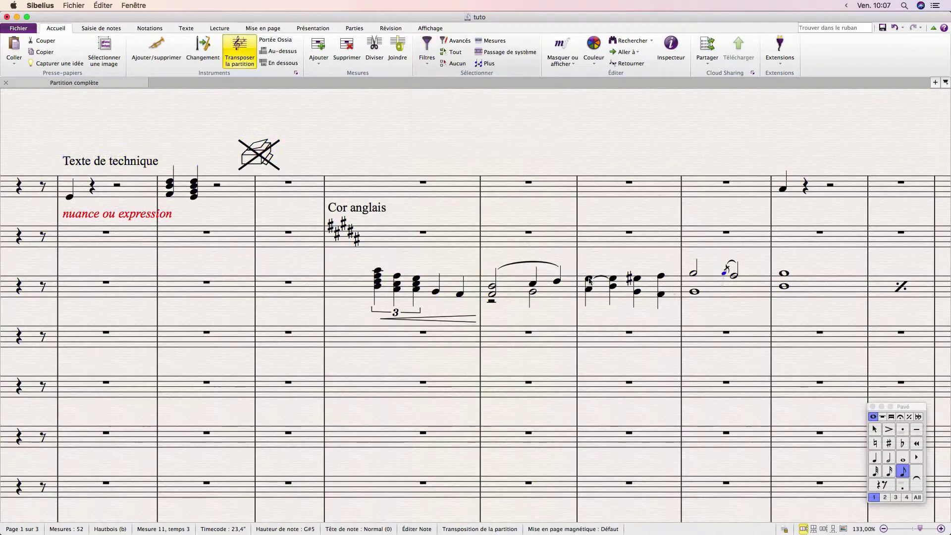
# - Filter the whole score down to notes and chords (Notes et accords) and copy them
pyautogui.press('super+a')
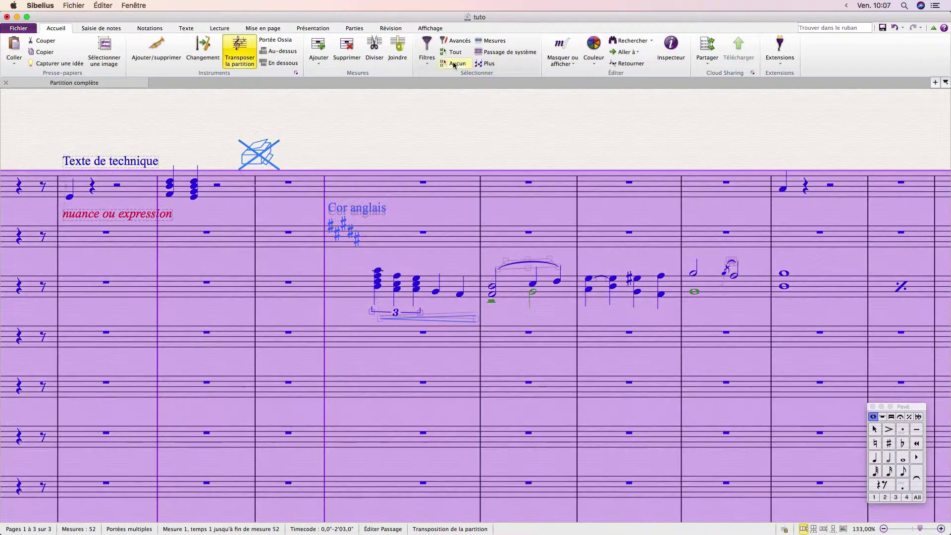
pyautogui.click(427, 55)
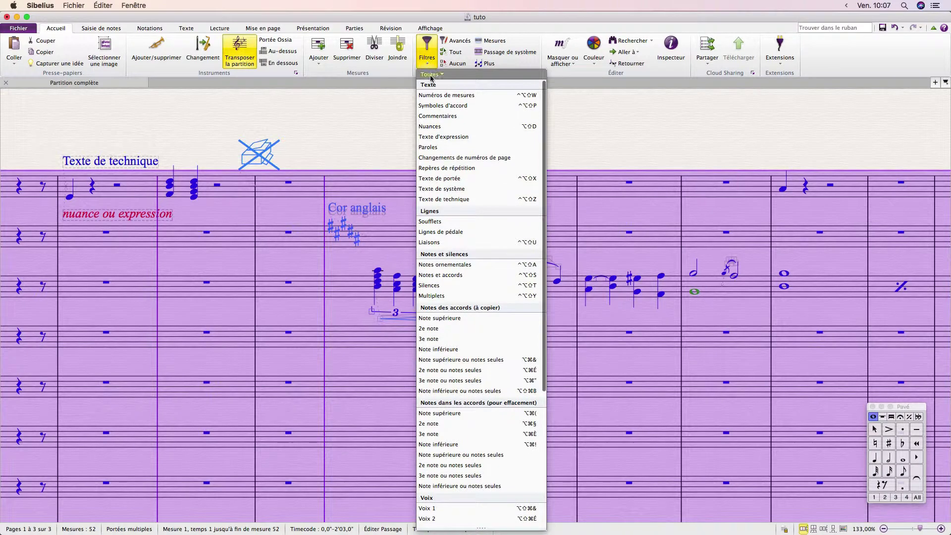
pyautogui.click(494, 275)
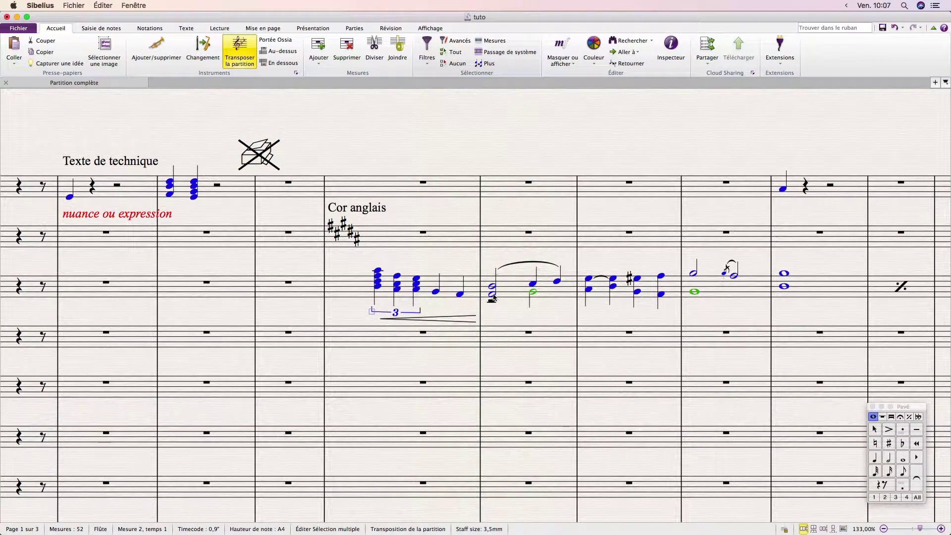
pyautogui.hscroll(-3, 230, 200)
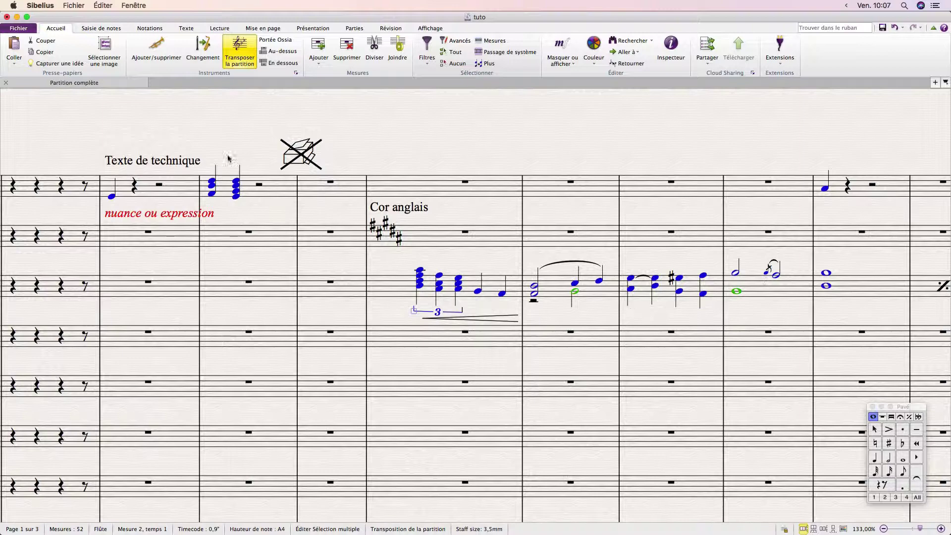
pyautogui.press('super+c')
# - Select the whole score, isolate the rests (Silences), and check them across the neighbouring measures
pyautogui.press('super+a')
pyautogui.click(427, 50)
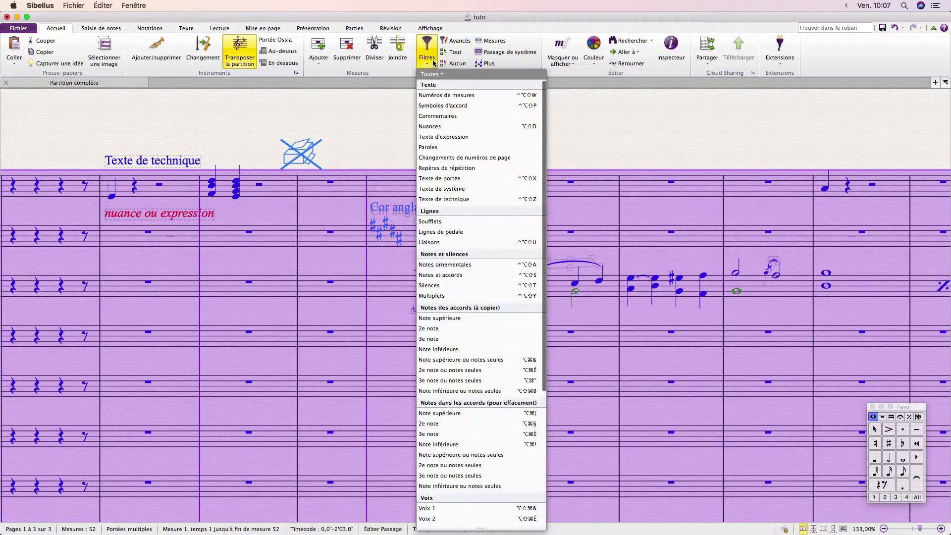
pyautogui.click(475, 286)
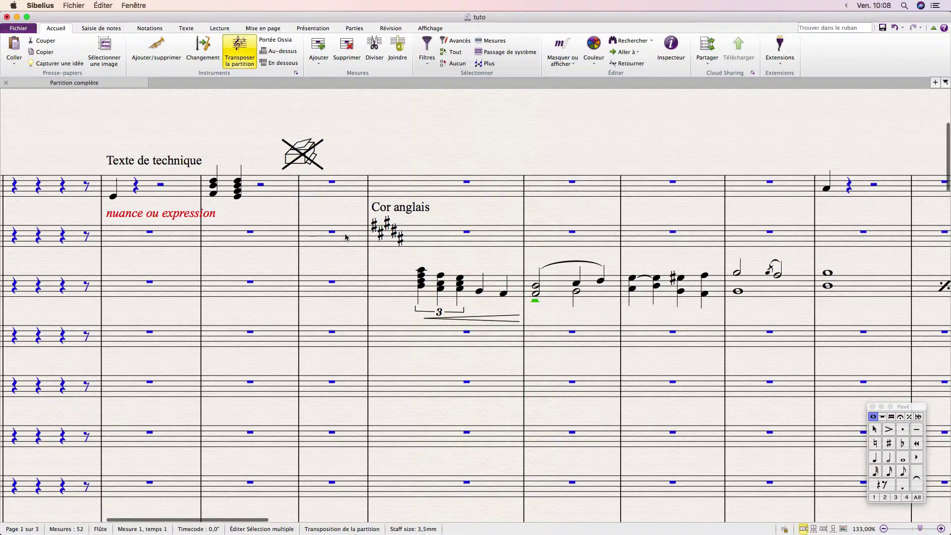
pyautogui.hscroll(-5, 317, 235)
pyautogui.hscroll(5, 345, 237)
pyautogui.hscroll(3, 345, 237)
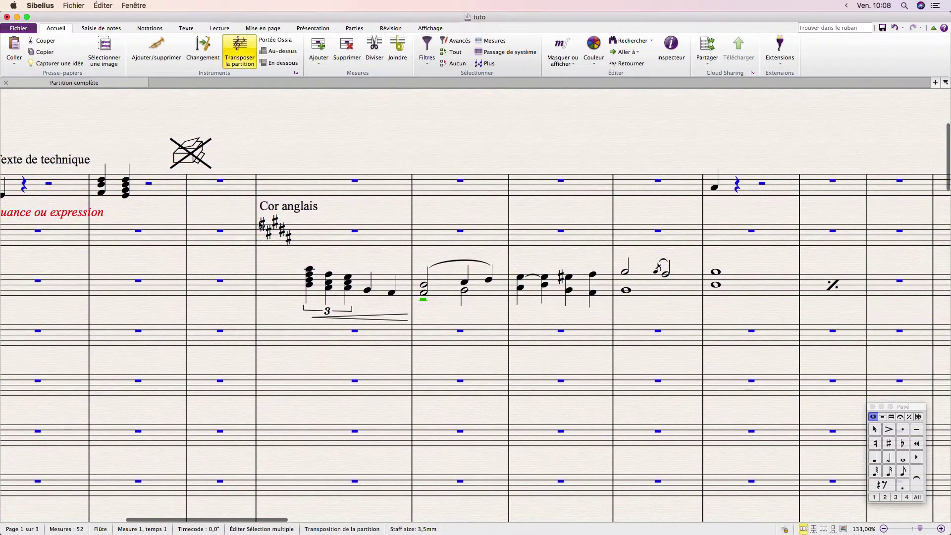
# - Select the whole score and filter the selection down to tuplets (Multiplets)
pyautogui.press('super+a')
pyautogui.click(427, 49)
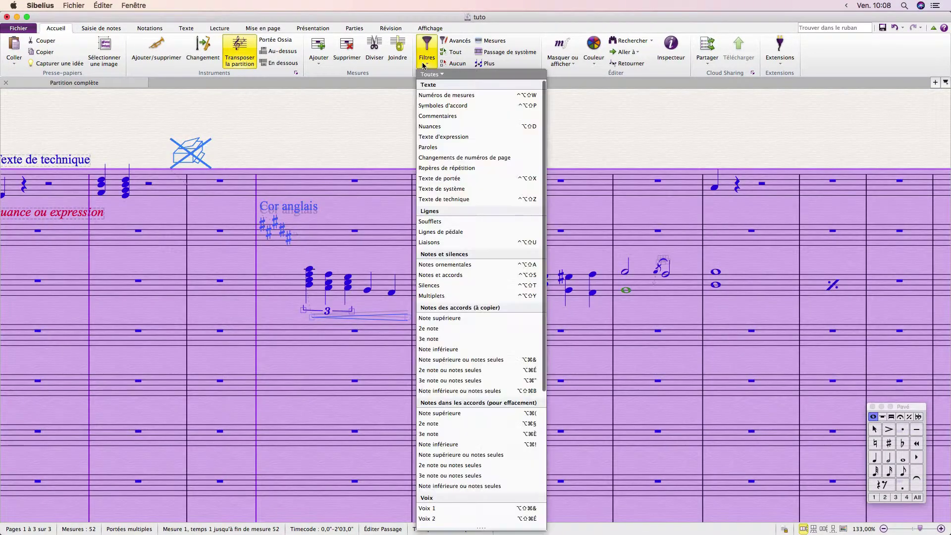
pyautogui.click(479, 297)
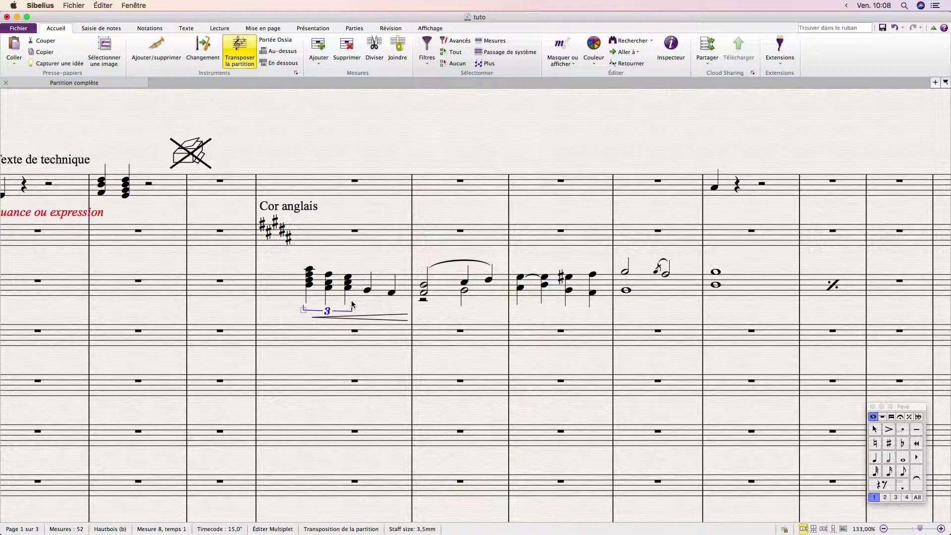
# - Delete the isolated triplet from the oboe staff, and undo the deletion
pyautogui.press('Delete')
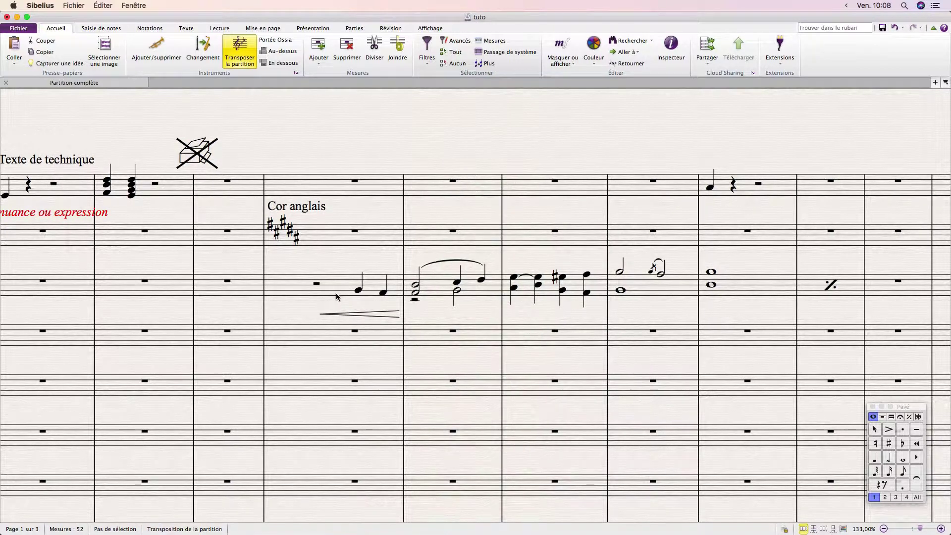
pyautogui.press('super+z')
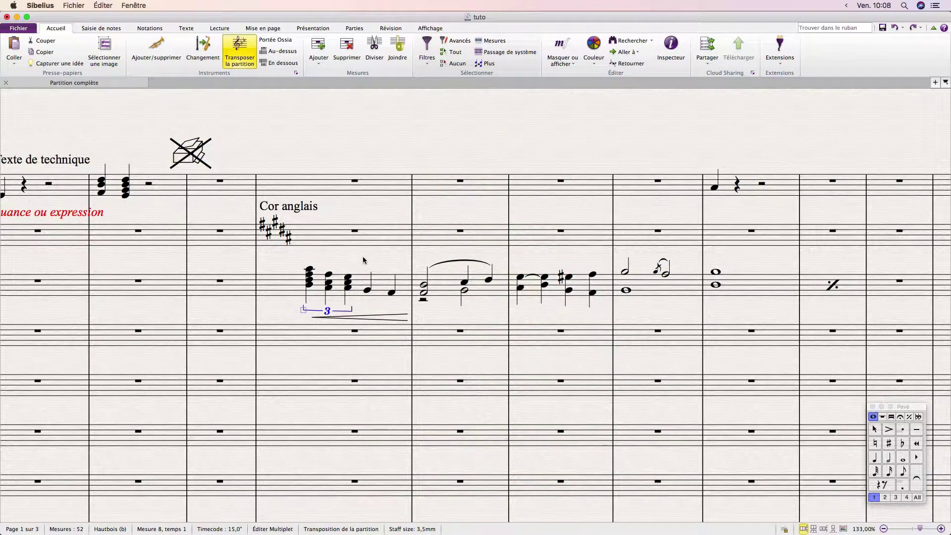
pyautogui.click(391, 116)
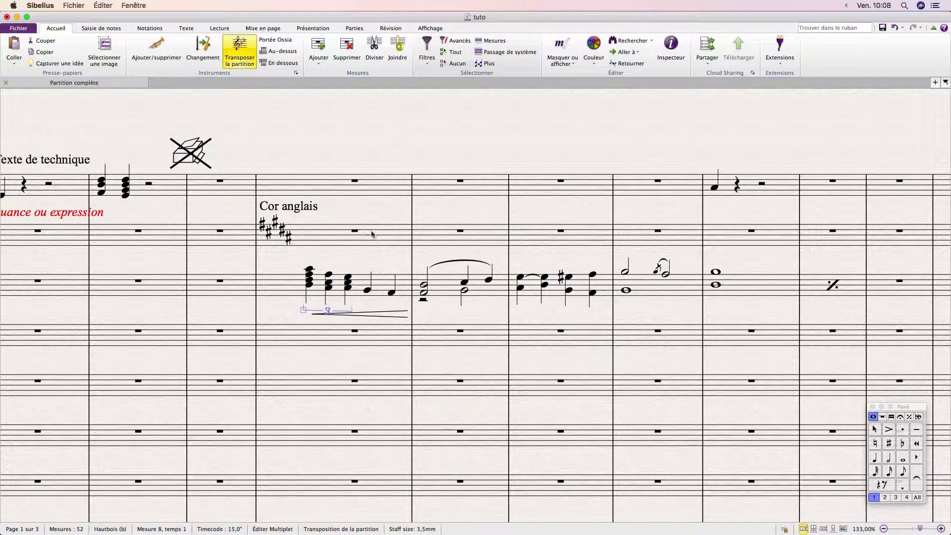
# - Select the triplet on the oboe staff and set its number to Aucun and its bracket to Sans crochet in the Inspector
pyautogui.click(327, 309)
pyautogui.click(678, 46)
pyautogui.click(670, 61)
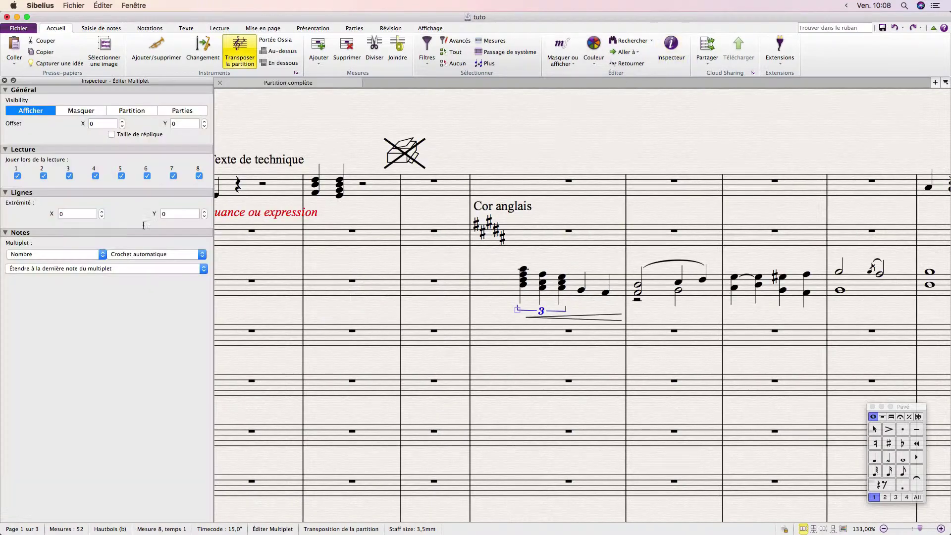
pyautogui.click(33, 254)
pyautogui.click(32, 248)
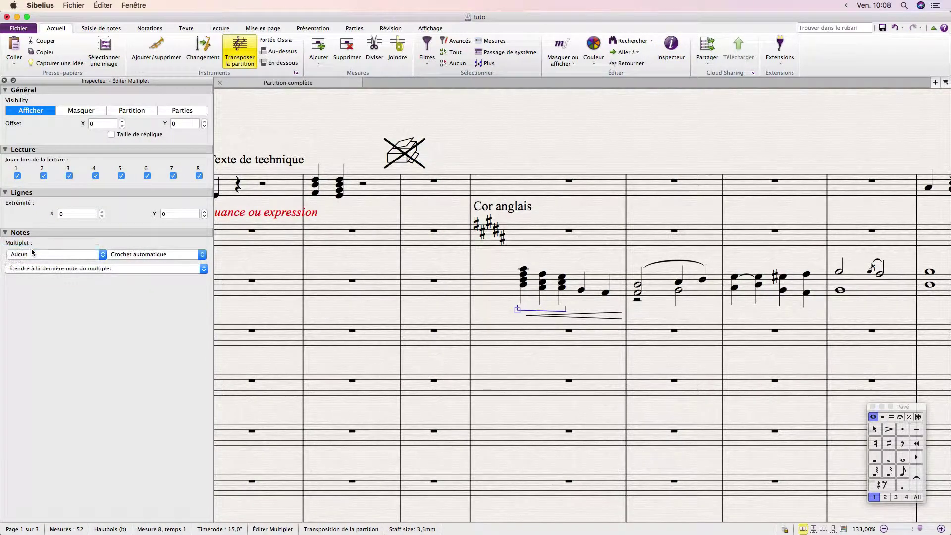
pyautogui.click(141, 254)
pyautogui.click(139, 246)
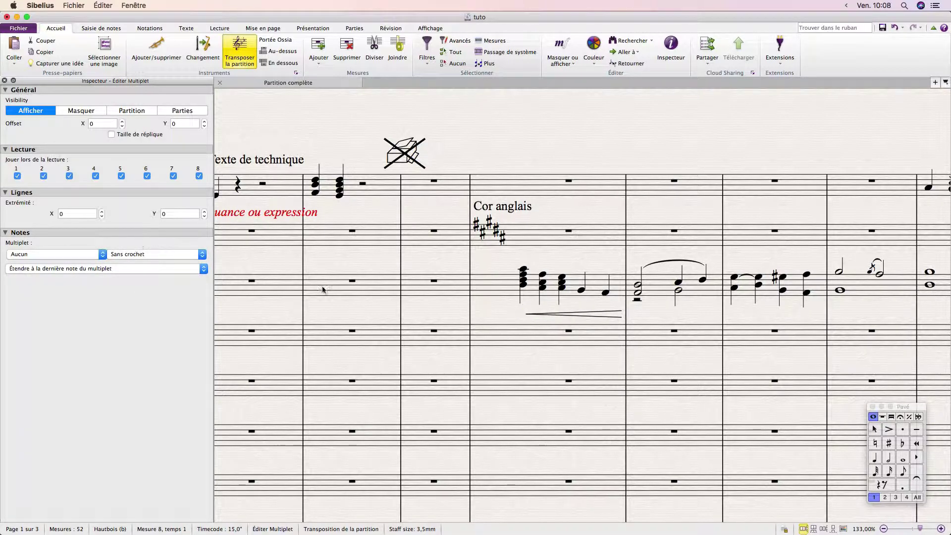
# - Undo the triplet's number and bracket changes and close the Inspector
pyautogui.click(472, 286)
pyautogui.click(533, 292)
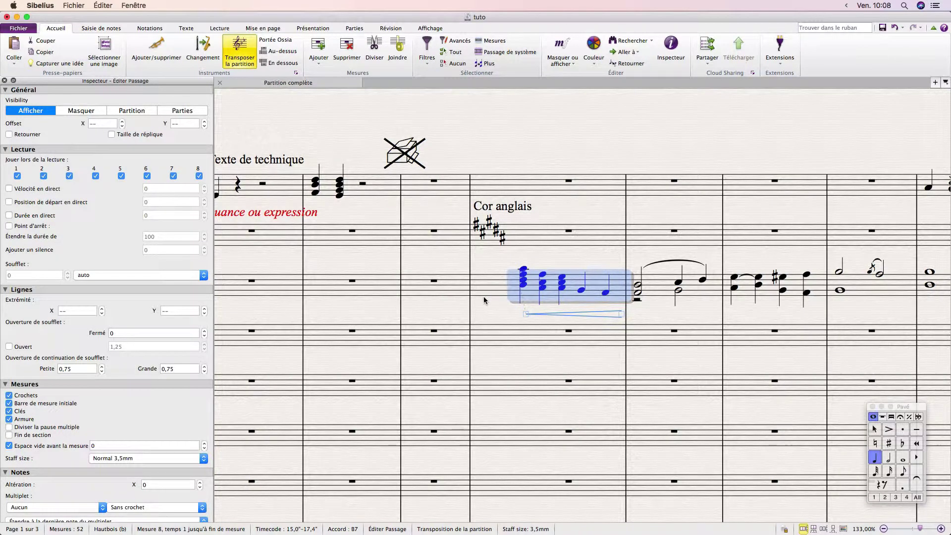
pyautogui.press('super+3')
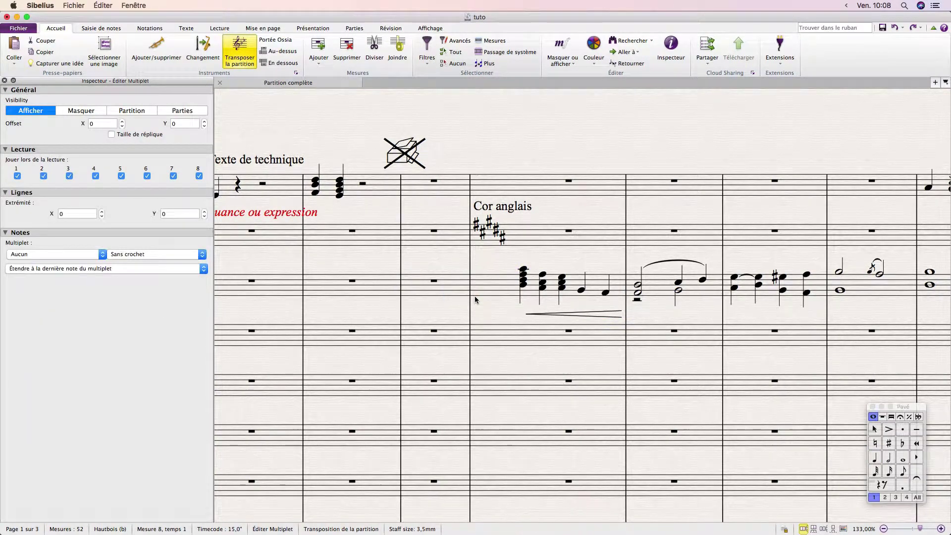
pyautogui.click(4, 80)
# - Select the whole score and filter it down to the chords' top notes for copying (Note supérieure)
pyautogui.press('super+a')
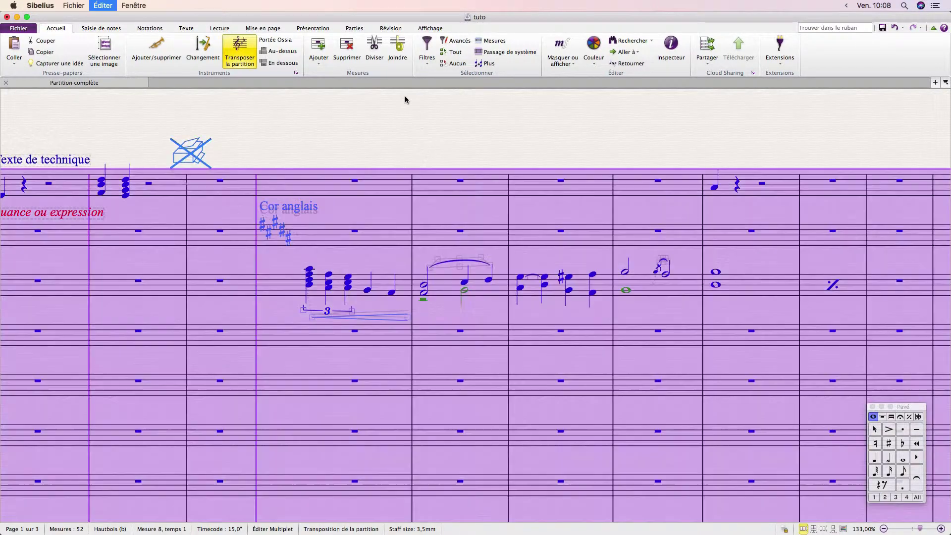
pyautogui.click(427, 52)
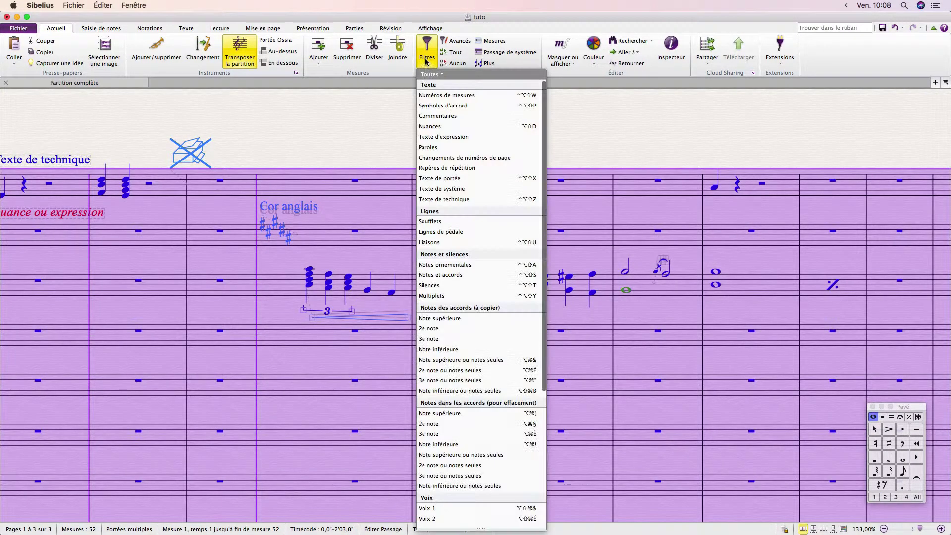
pyautogui.click(482, 318)
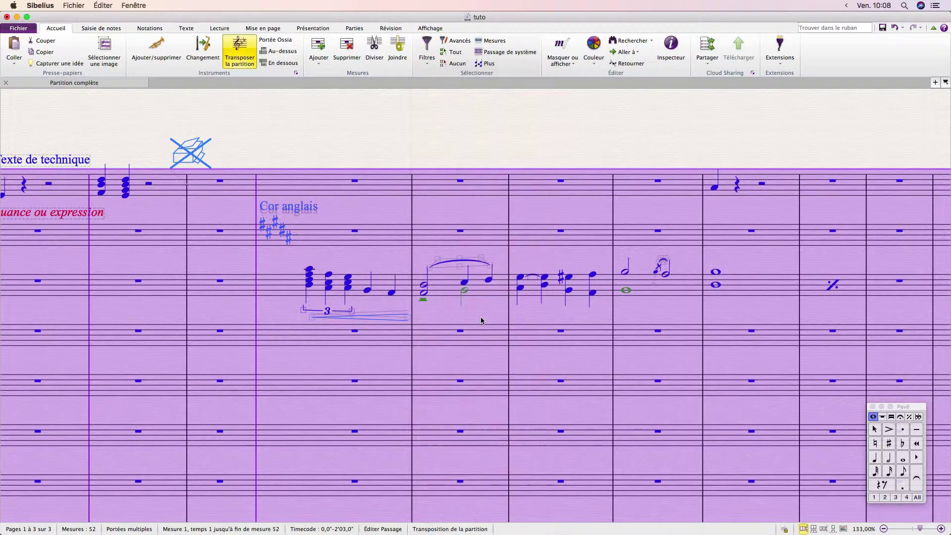
pyautogui.hscroll(-5, 453, 314)
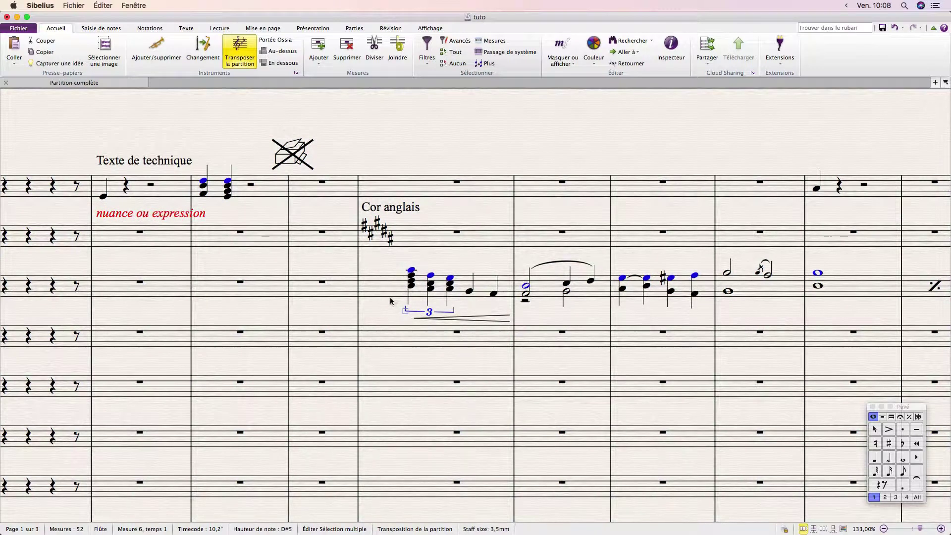
# - Select oboe measures 8 to 11 and isolate the top note of each chord for copying (Note supérieure)
pyautogui.click(397, 321)
pyautogui.hscroll(1, 470, 288)
pyautogui.click(486, 287)
pyautogui.keyDown('shift'); pyautogui.click(743, 295); pyautogui.keyUp('shift')
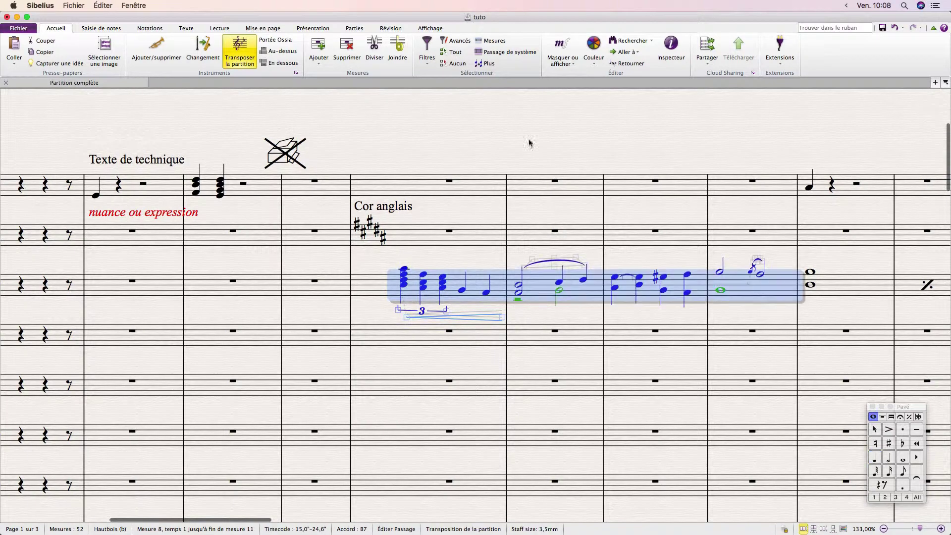
pyautogui.click(427, 49)
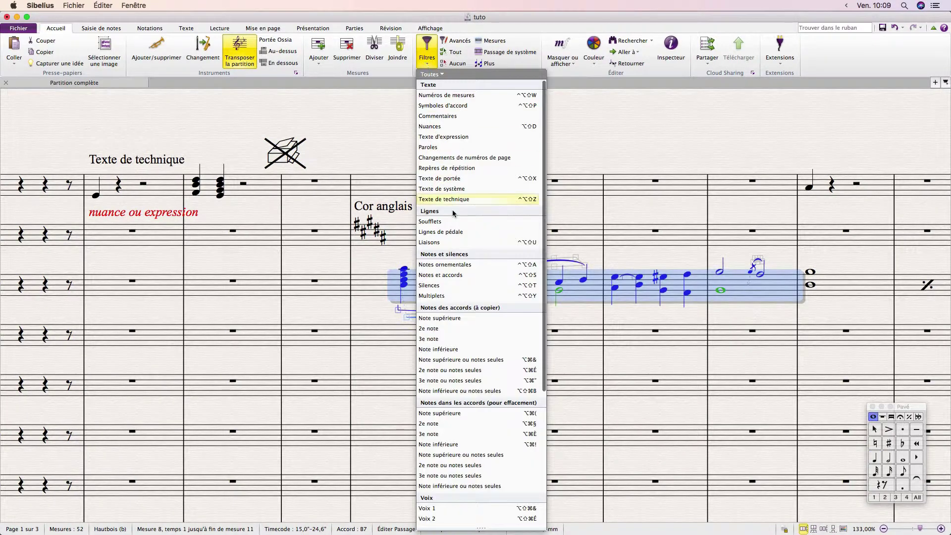
pyautogui.click(473, 313)
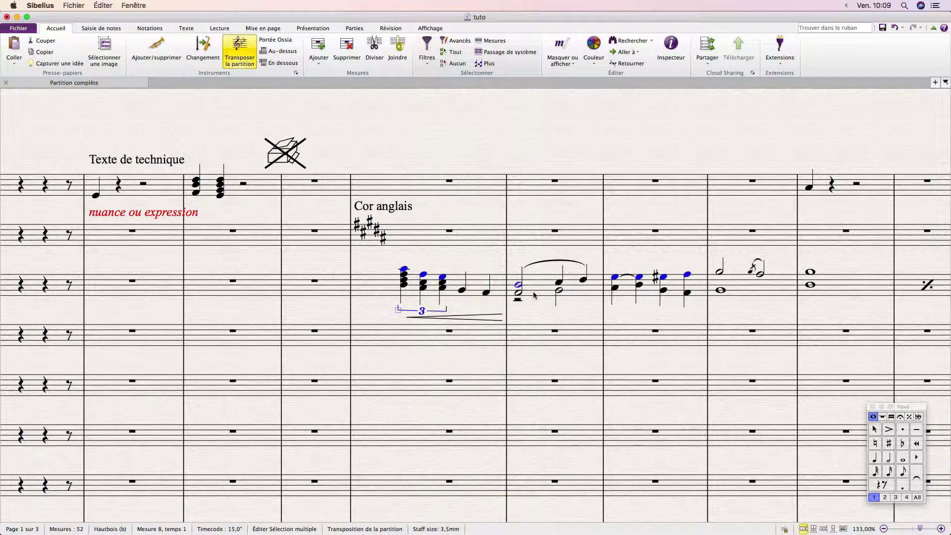
# - Copy the isolated top notes onto the E-flat clarinet staff below, delete the copy, and undo back to the oboe passage selection
pyautogui.keyDown('alt'); pyautogui.click(398, 346); pyautogui.keyUp('alt')
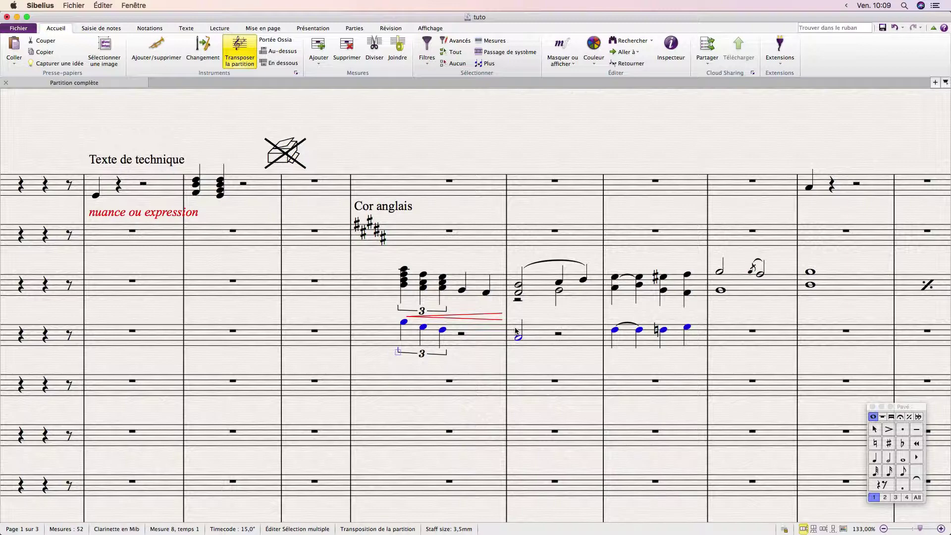
pyautogui.press('Delete')
pyautogui.press('super+z')
pyautogui.press('super+z')
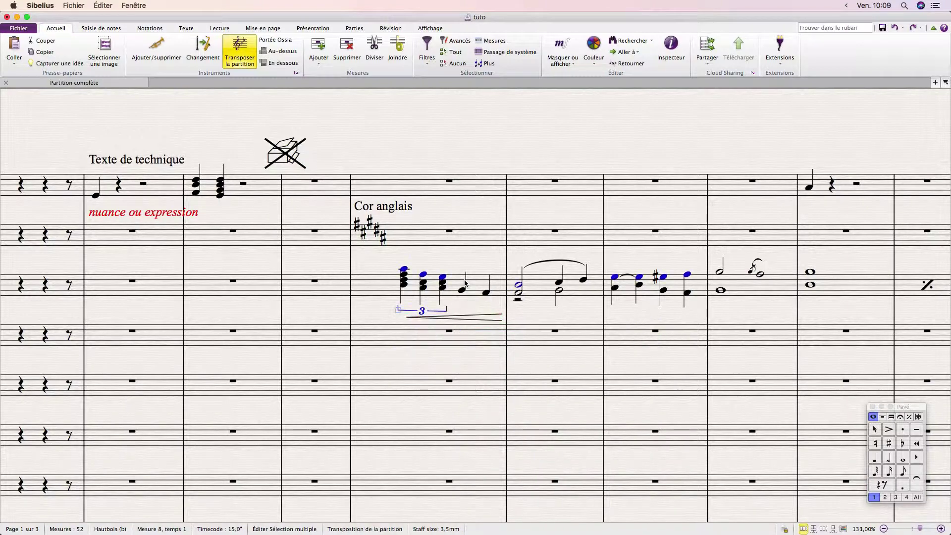
pyautogui.press('super+z')
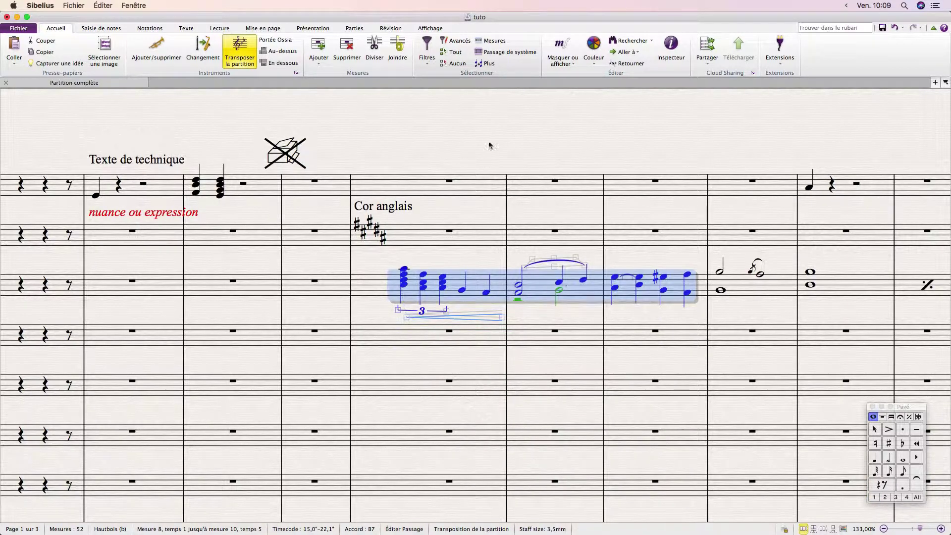
# - Filter the selected oboe measures 8 to 10 down to top or single notes for copying (Note supérieure ou notes seules)
pyautogui.click(427, 50)
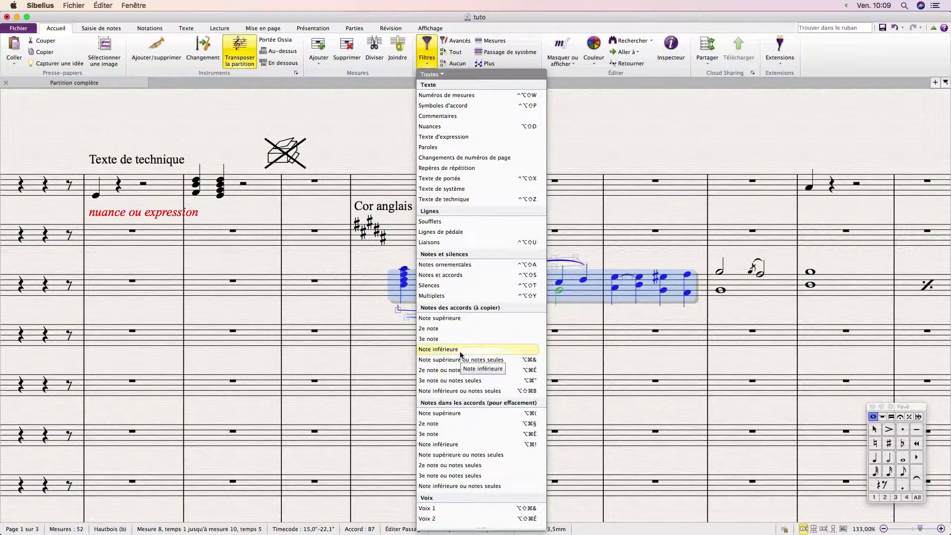
pyautogui.click(404, 280)
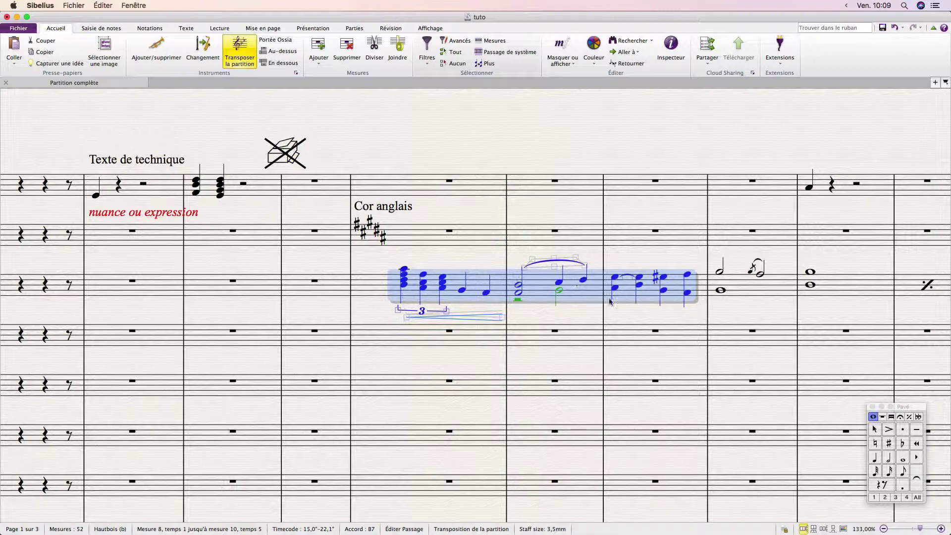
pyautogui.click(427, 57)
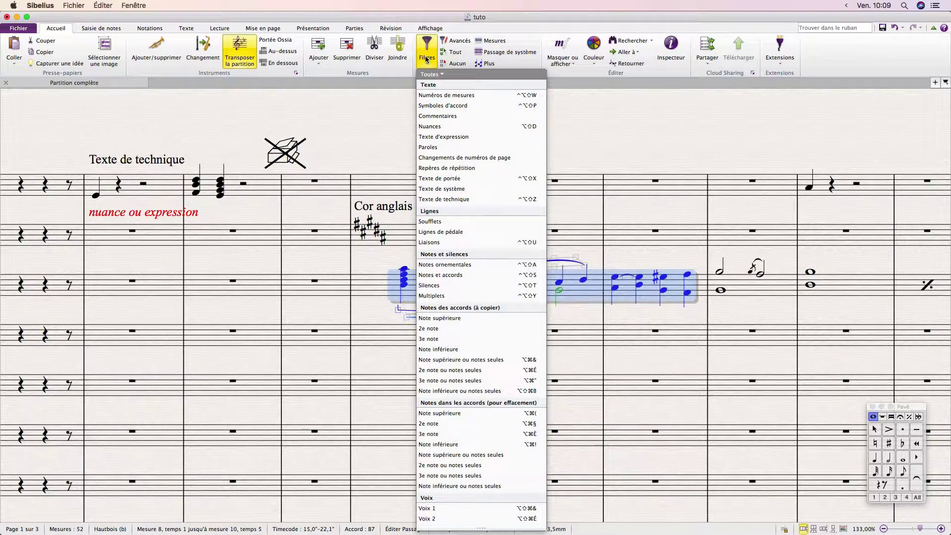
pyautogui.click(496, 361)
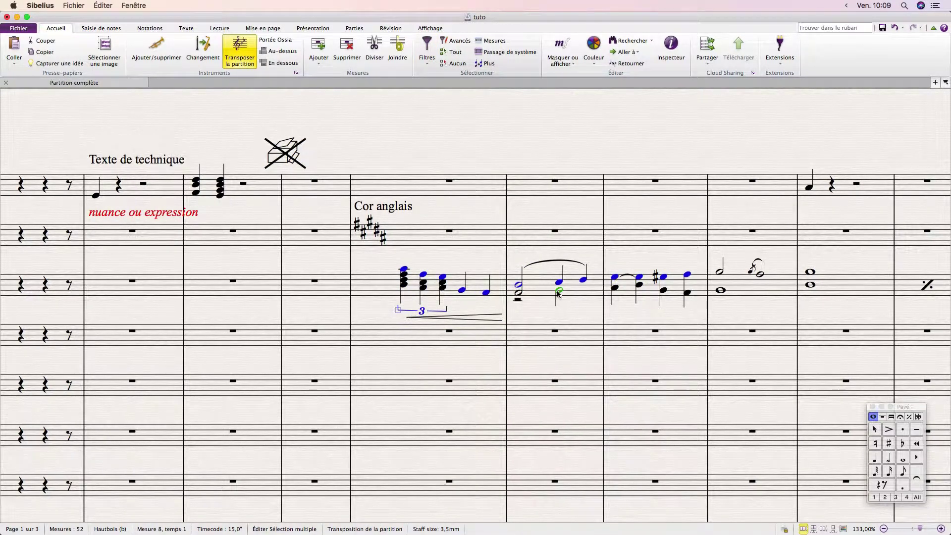
# - Narrow the selected notes to voice 1 (Voix 1) and copy them onto the E-flat clarinet staff below
pyautogui.click(423, 59)
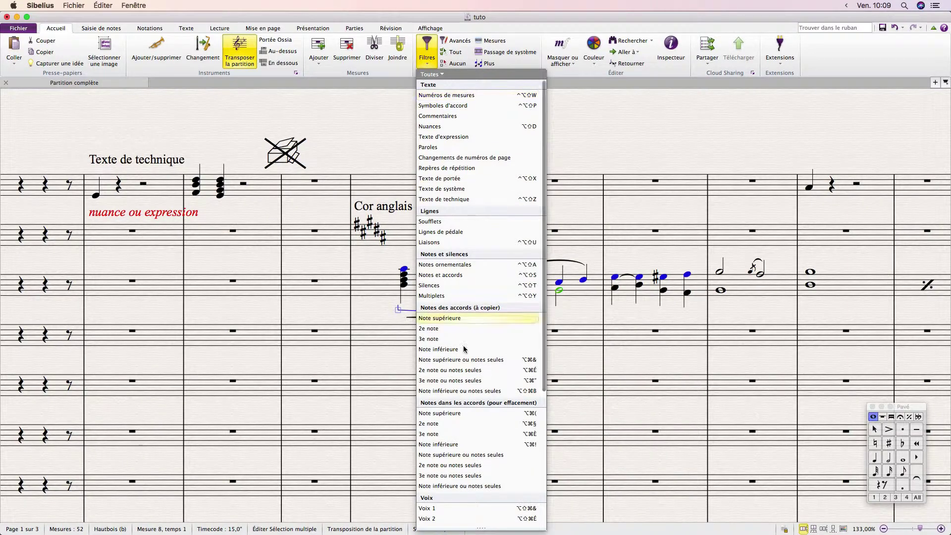
pyautogui.scroll(-5, 451, 381)
pyautogui.click(446, 392)
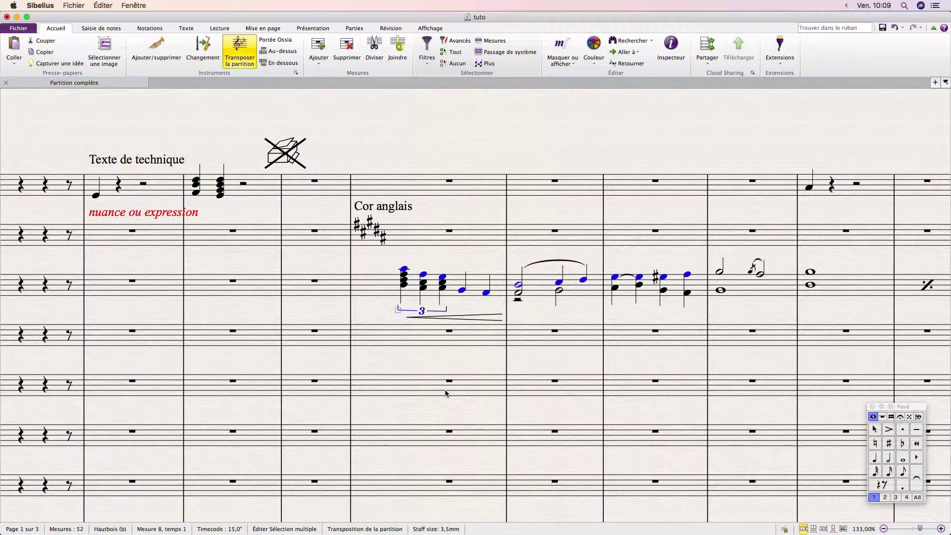
pyautogui.hotkey('alt', 'Down')
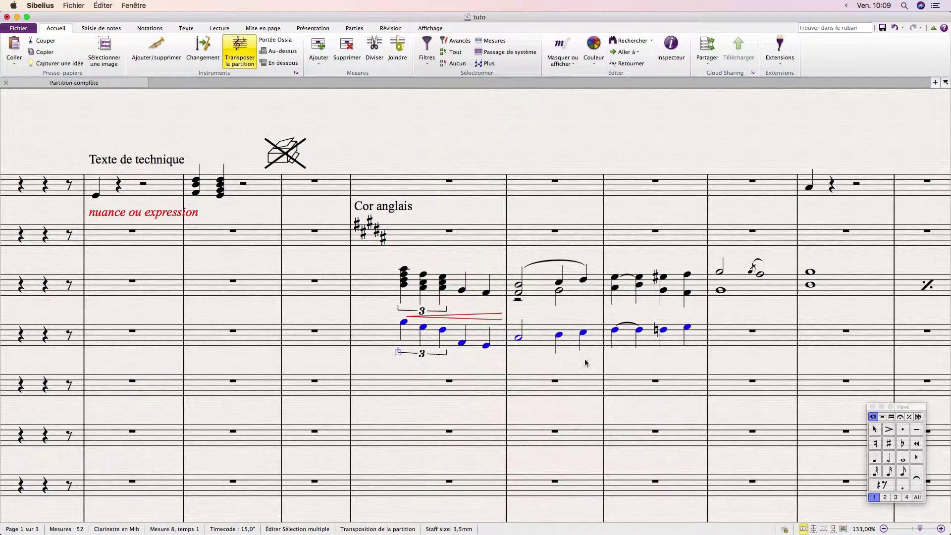
# - Delete the copied notes from the E-flat clarinet staff and clear the leftover rests in measures 8 to 10
pyautogui.press('Delete')
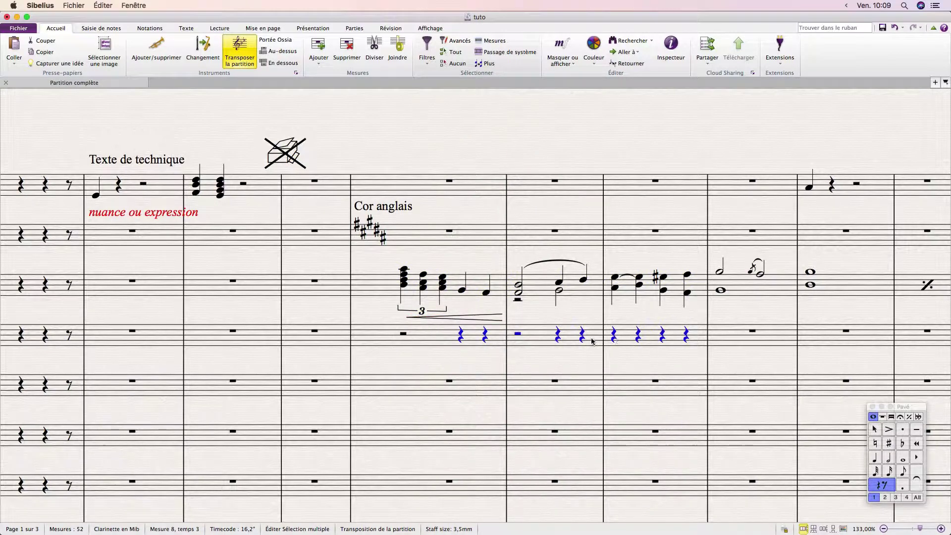
pyautogui.keyDown('shift'); pyautogui.click(672, 334); pyautogui.keyUp('shift')
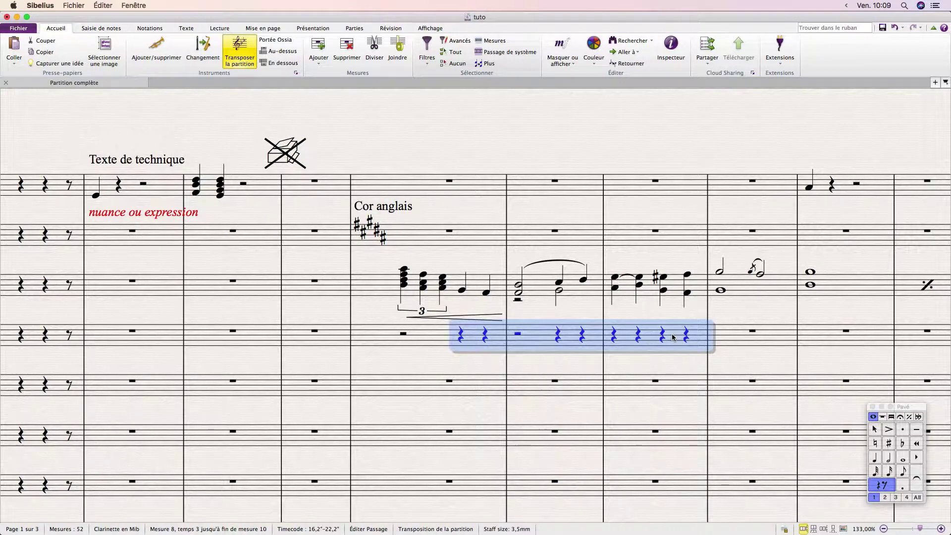
pyautogui.press('Delete')
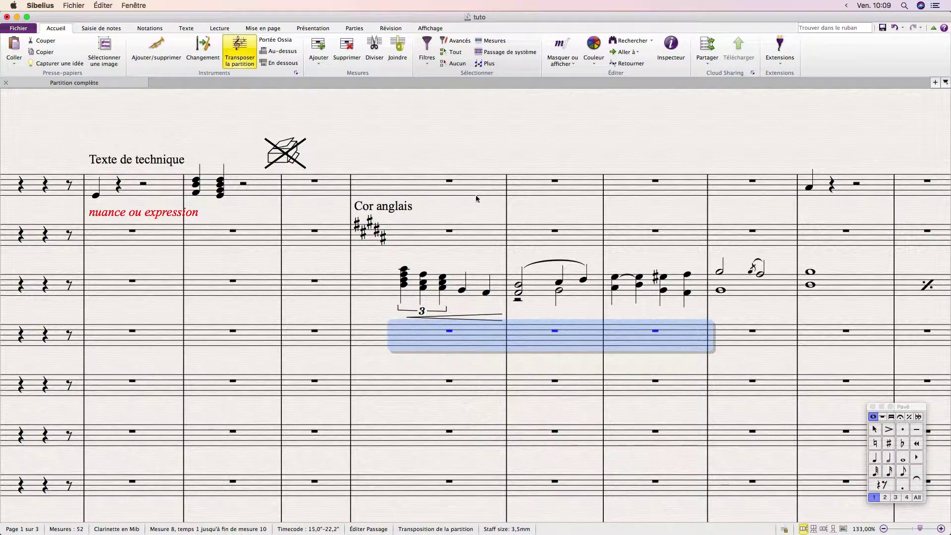
pyautogui.press('Escape')
pyautogui.click(427, 60)
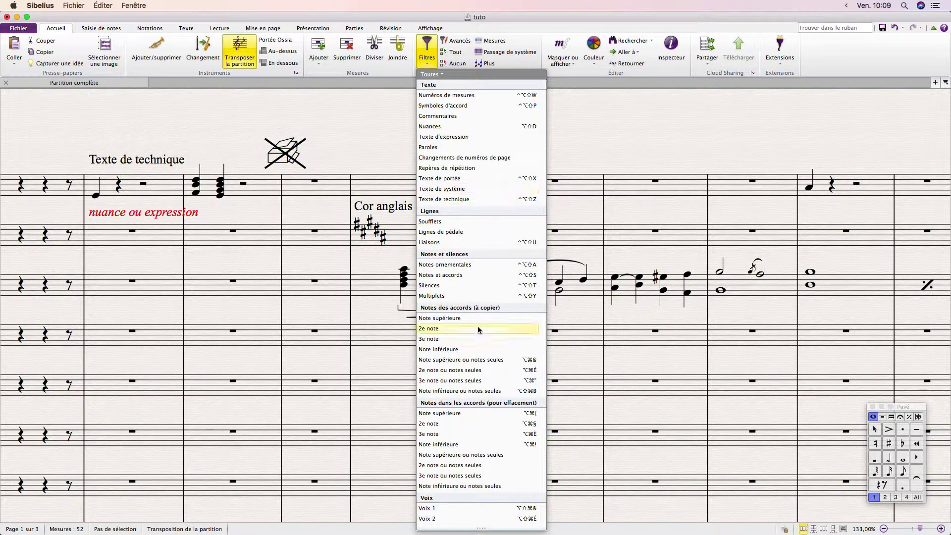
pyautogui.scroll(-3, 480, 329)
pyautogui.click(382, 322)
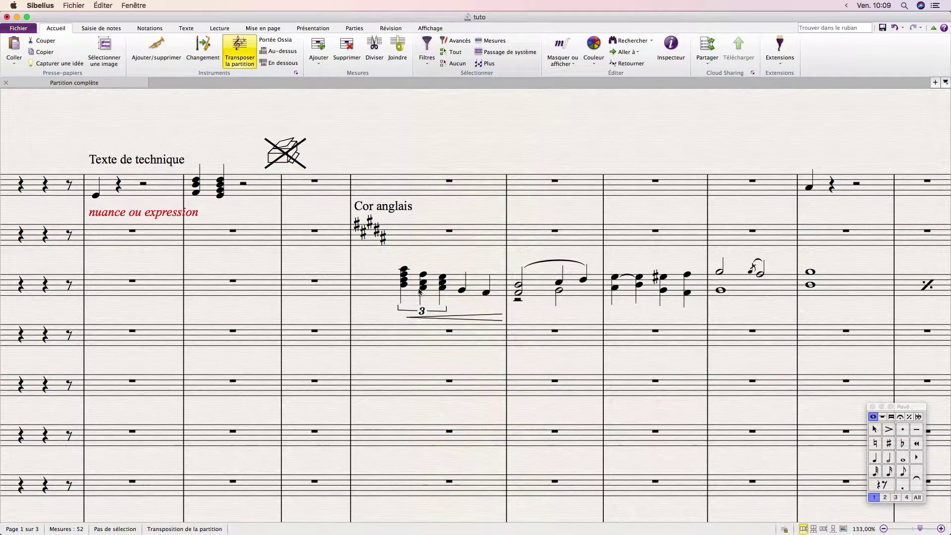
# - Filter oboe measures 8 to 11 to the chords' top notes with the copying filter (Note supérieure), delete them, and undo the deletion
pyautogui.click(419, 293)
pyautogui.keyDown('shift'); pyautogui.click(731, 281); pyautogui.keyUp('shift')
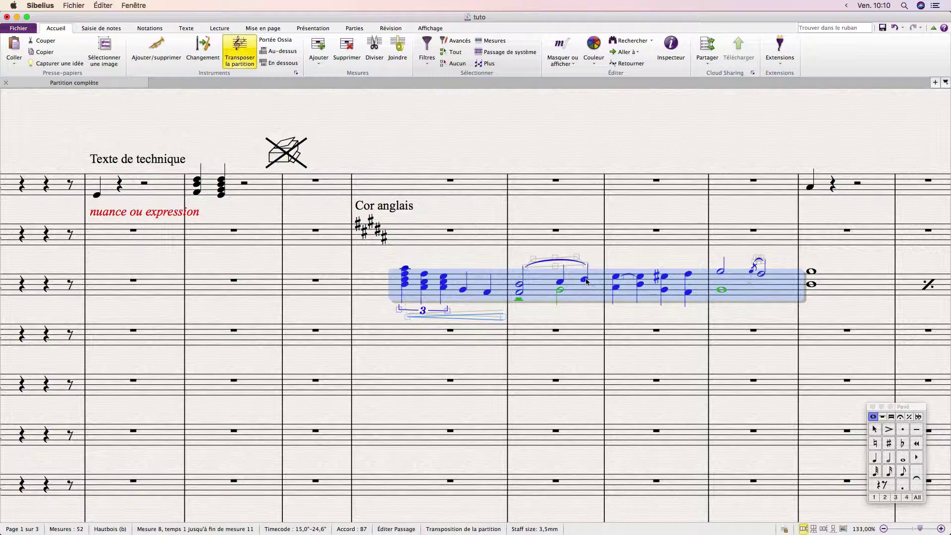
pyautogui.click(424, 64)
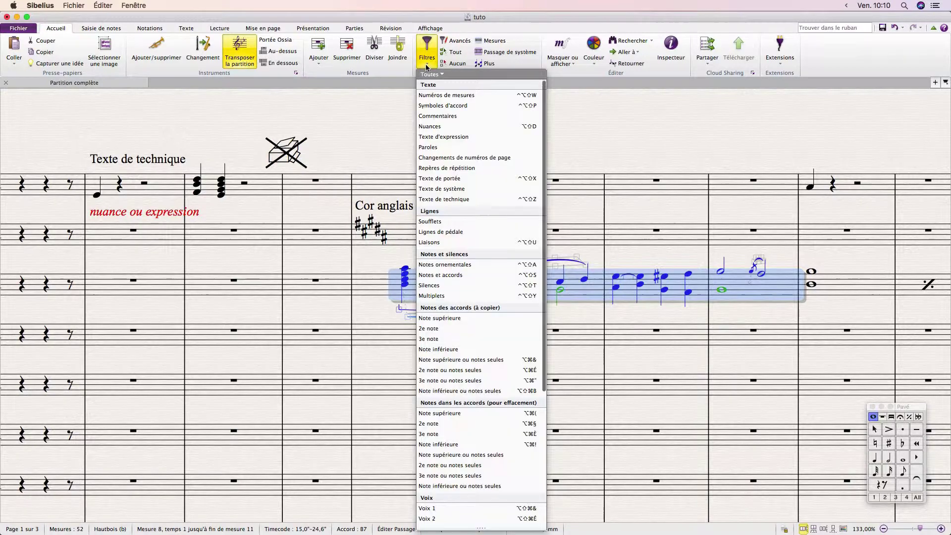
pyautogui.click(447, 318)
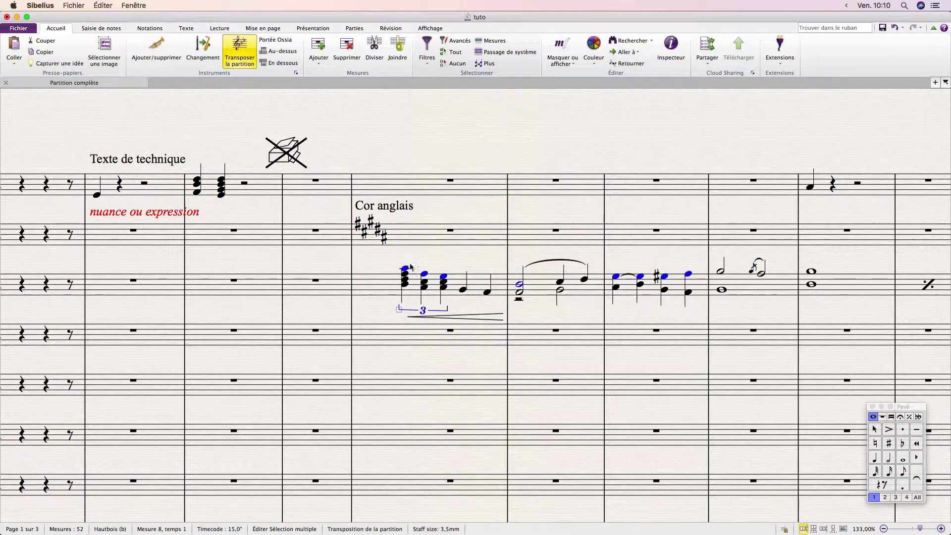
pyautogui.press('Delete')
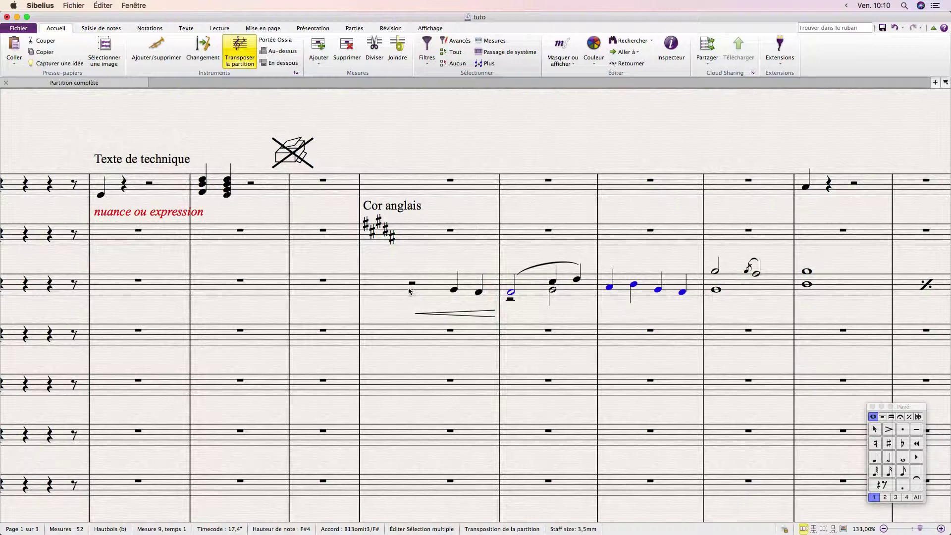
pyautogui.press('super+z')
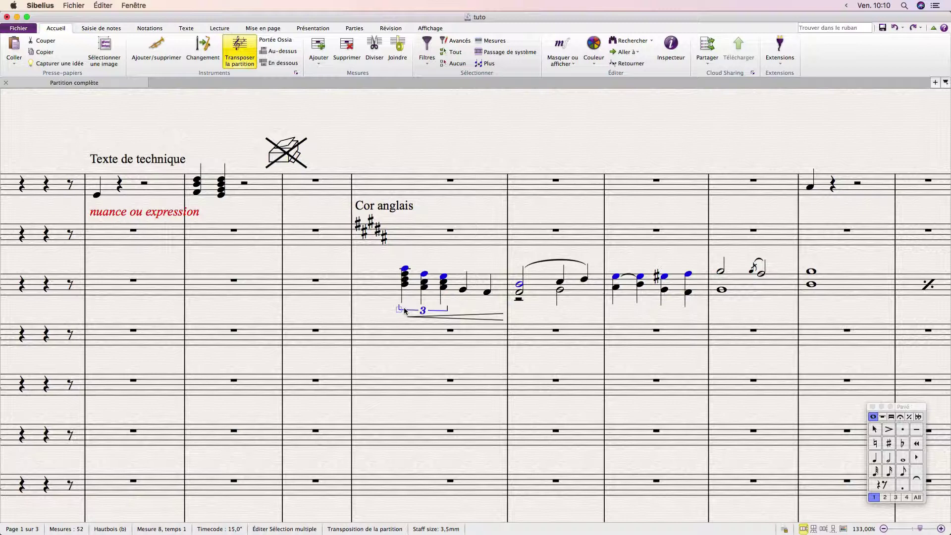
# - Filter oboe measures 8 to 11 to the chords' top notes with the deletion filter (Note supérieure), delete them, and undo the deletion
pyautogui.keyDown('shift'); pyautogui.click(692, 292); pyautogui.keyUp('shift')
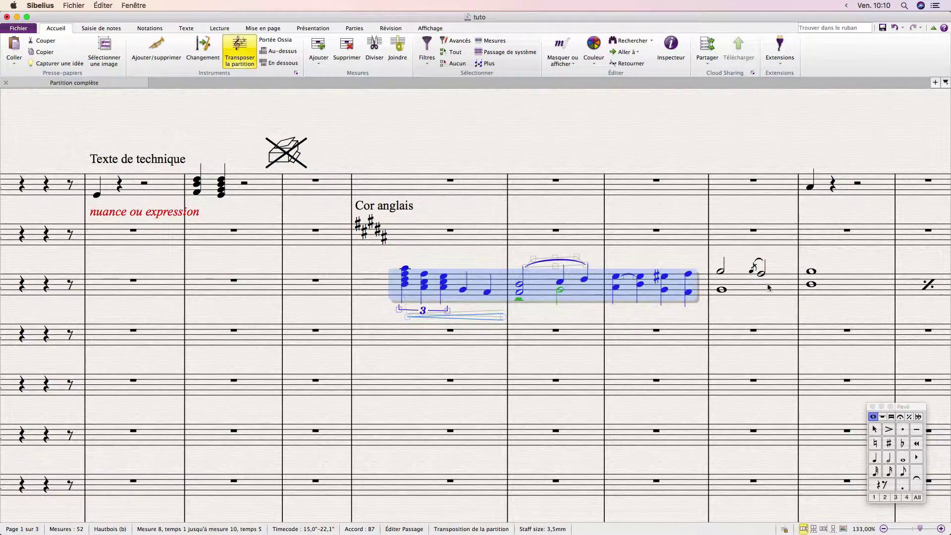
pyautogui.keyDown('shift'); pyautogui.click(773, 287); pyautogui.keyUp('shift')
pyautogui.click(425, 58)
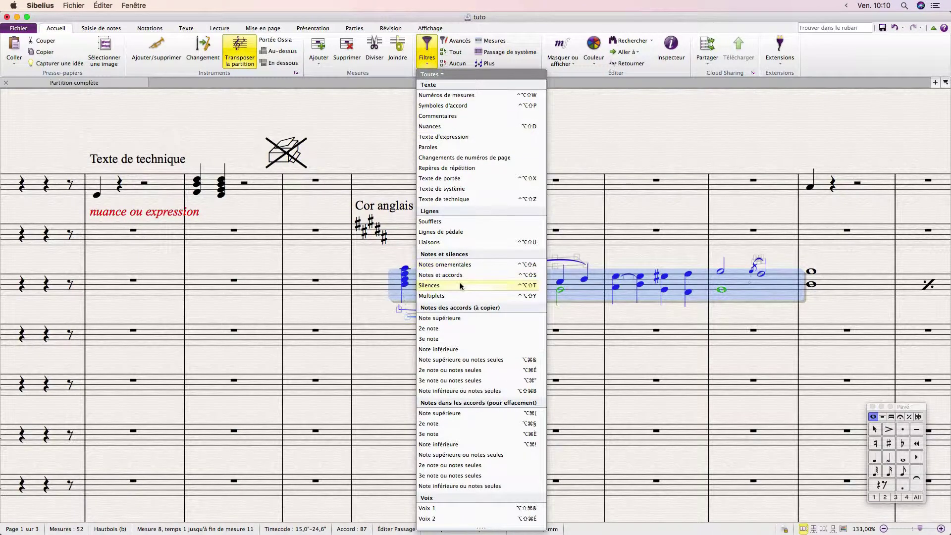
pyautogui.scroll(-3, 460, 287)
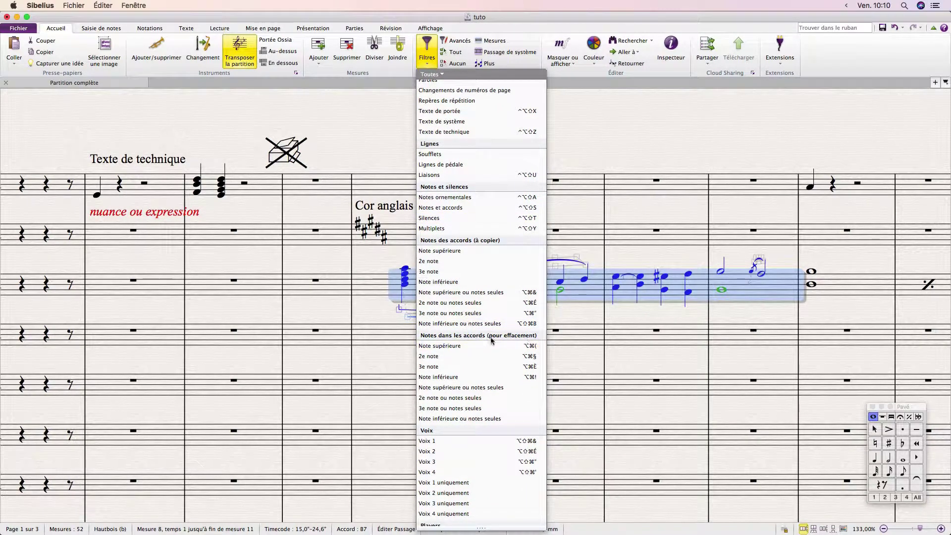
pyautogui.click(422, 347)
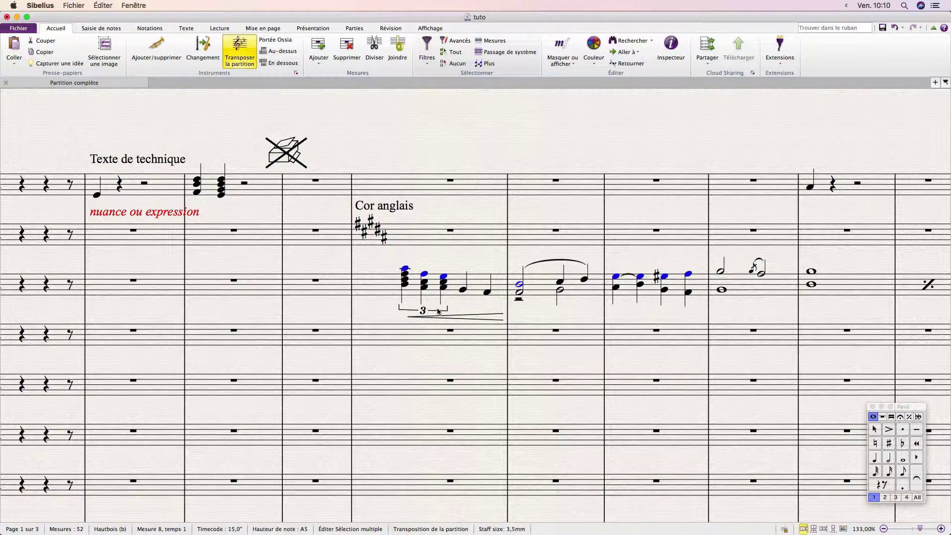
pyautogui.press('Delete')
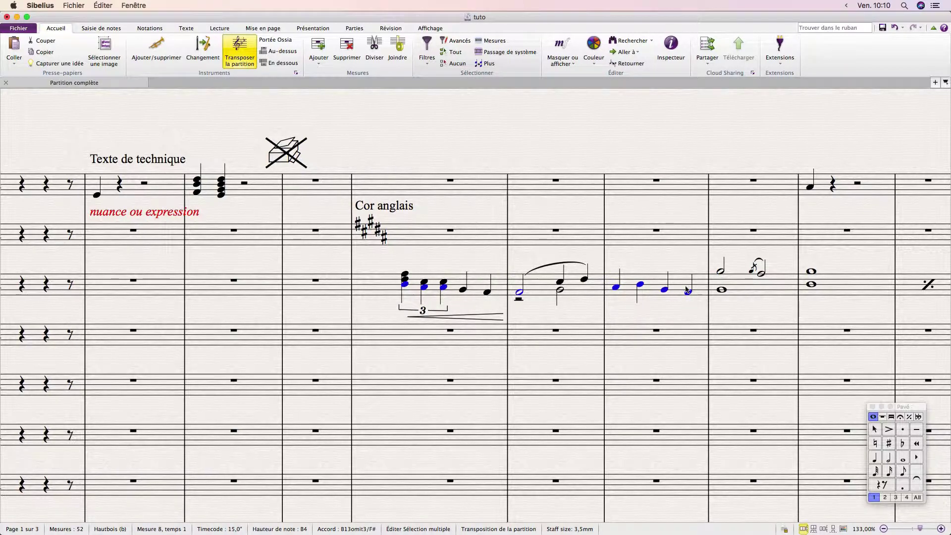
pyautogui.hotkey('shift', 'a')
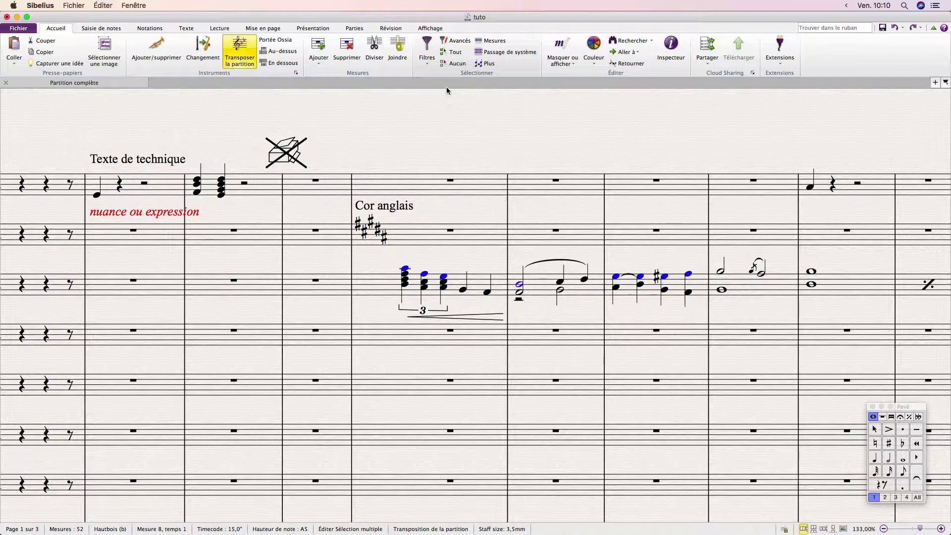
pyautogui.click(455, 290)
pyautogui.keyDown('shift'); pyautogui.click(704, 291); pyautogui.keyUp('shift')
pyautogui.click(426, 49)
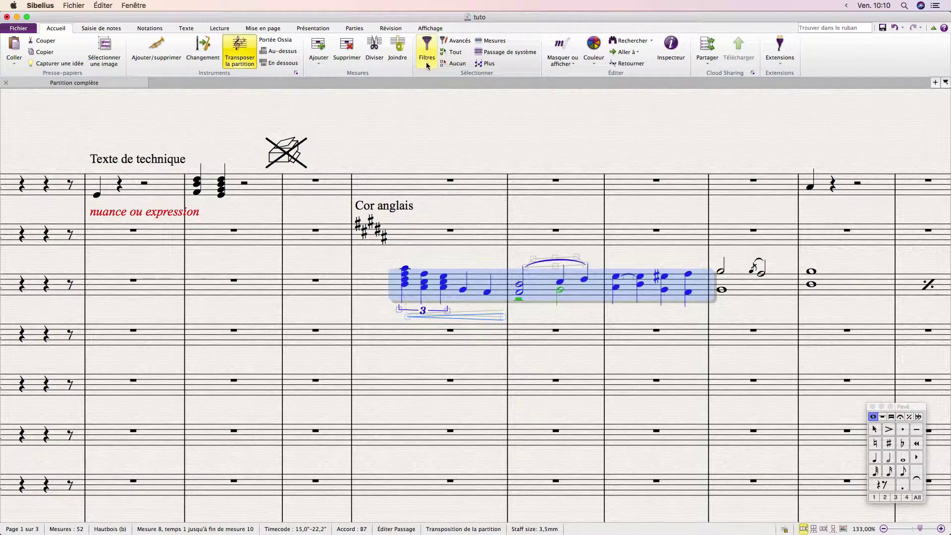
pyautogui.scroll(-5, 460, 302)
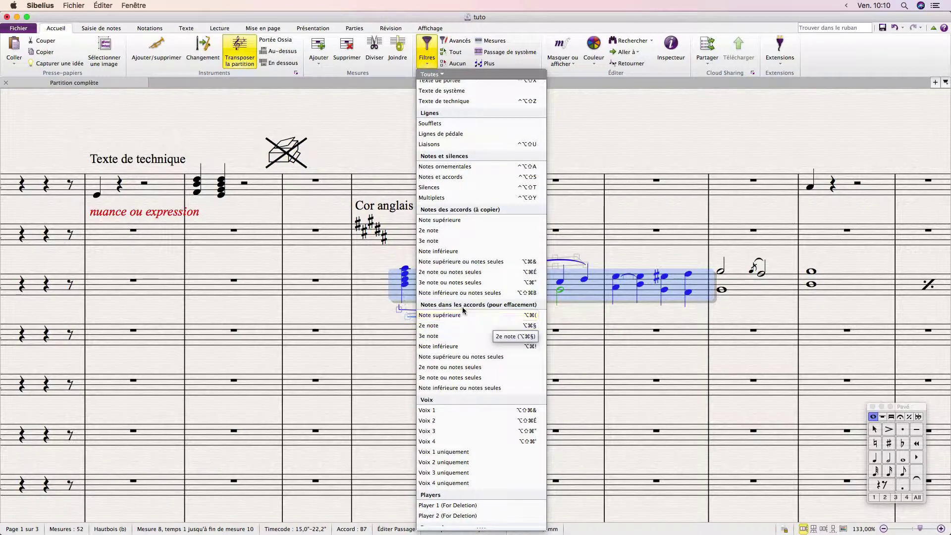
pyautogui.scroll(-5, 477, 341)
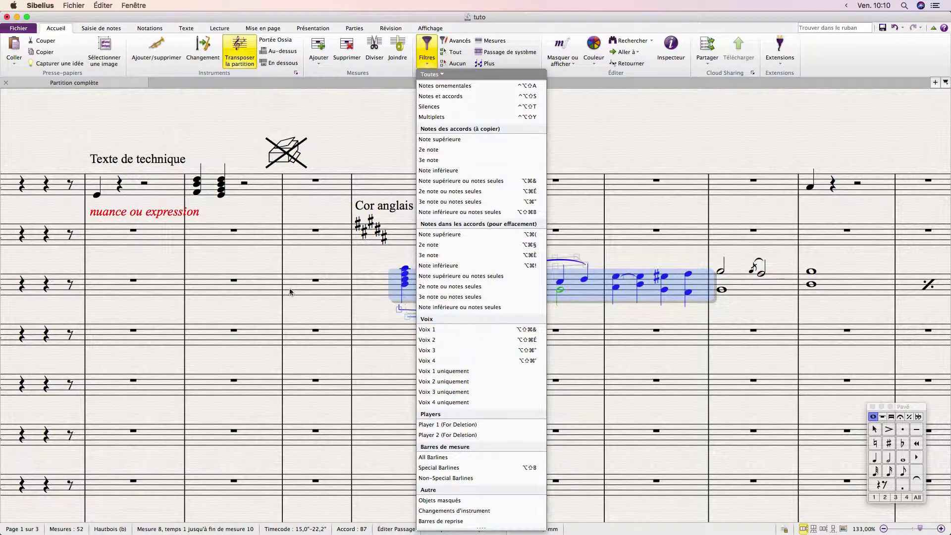
# - Select the whole score and filter the selection to everything belonging to voice 1 (Voix 1)
pyautogui.press('super+a')
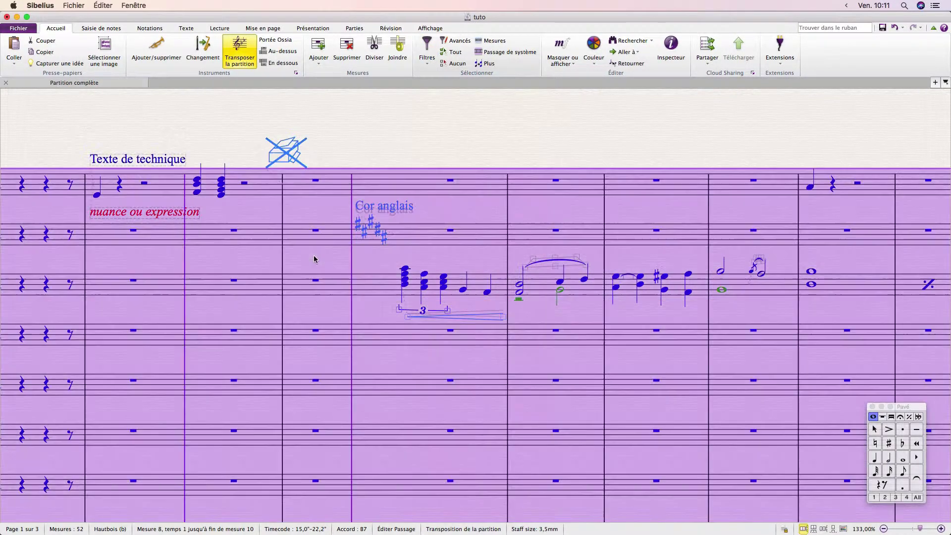
pyautogui.hscroll(-10, 356, 138)
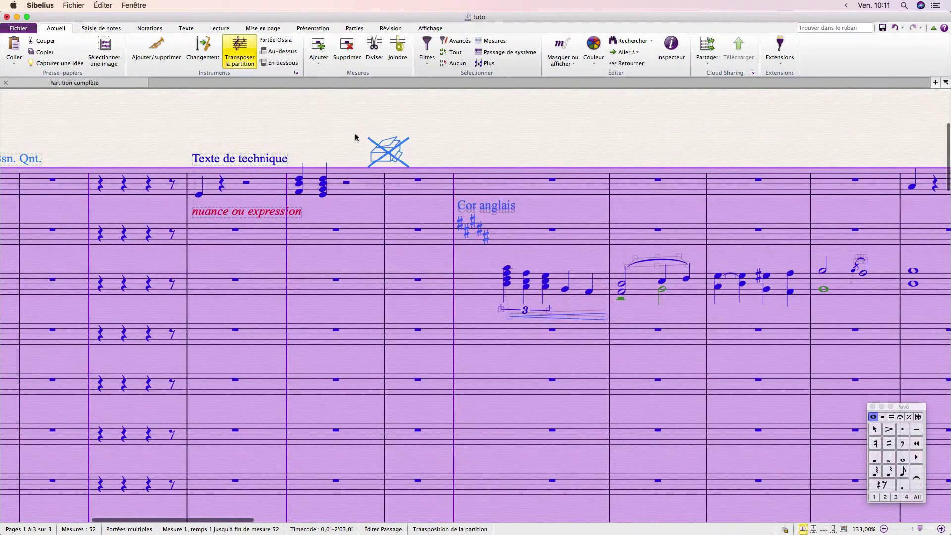
pyautogui.hscroll(5, 355, 137)
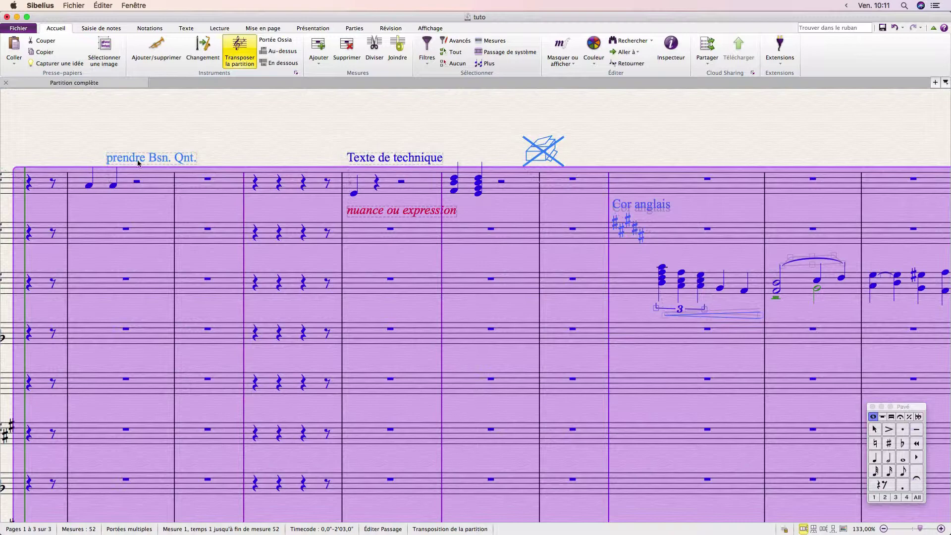
pyautogui.click(427, 59)
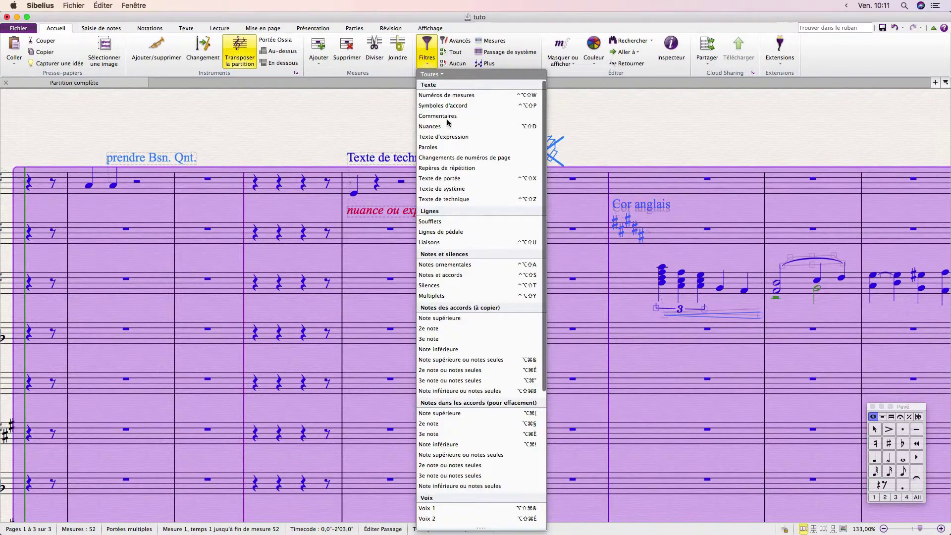
pyautogui.scroll(-5, 476, 322)
pyautogui.click(462, 345)
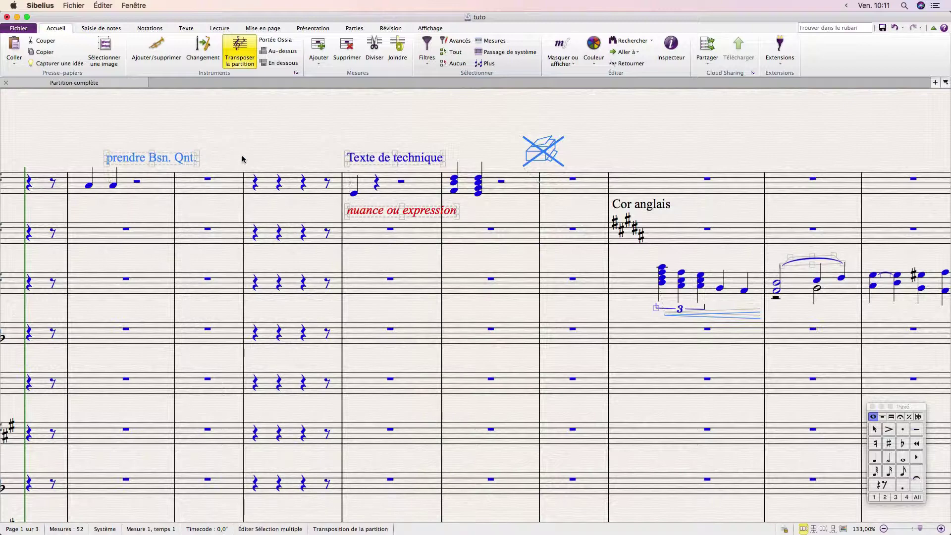
# - Filter the whole score to voice 2 (Voix 2), and select the crossed-out symbol above the flute staff to check its voices
pyautogui.press('super+a')
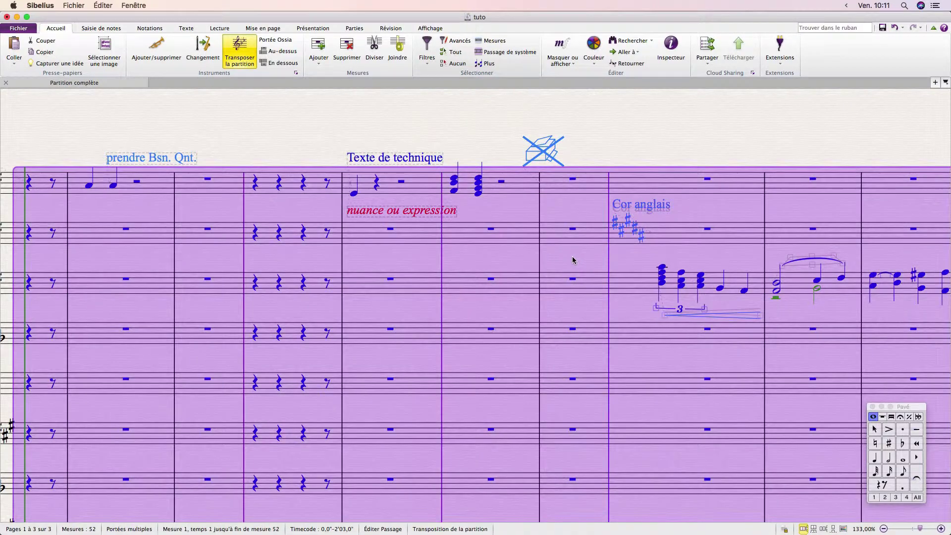
pyautogui.click(427, 50)
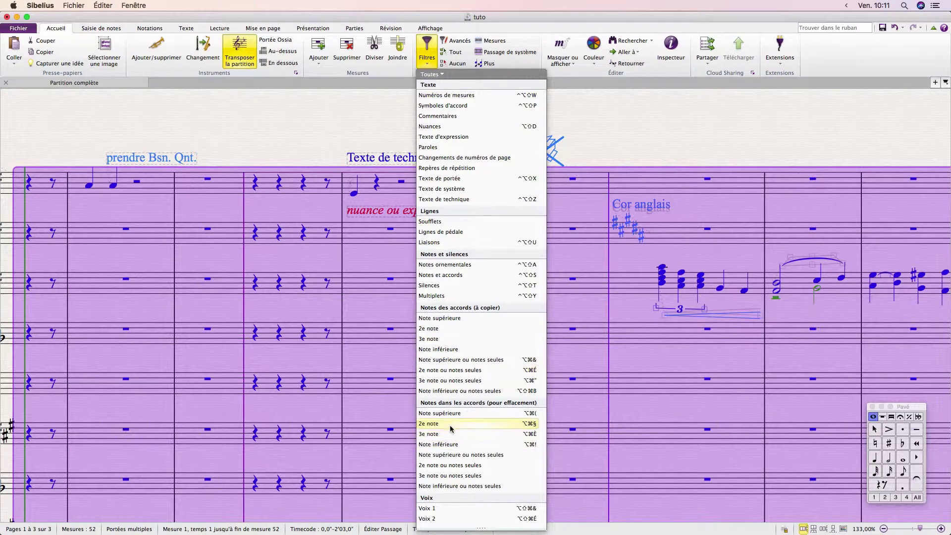
pyautogui.click(458, 519)
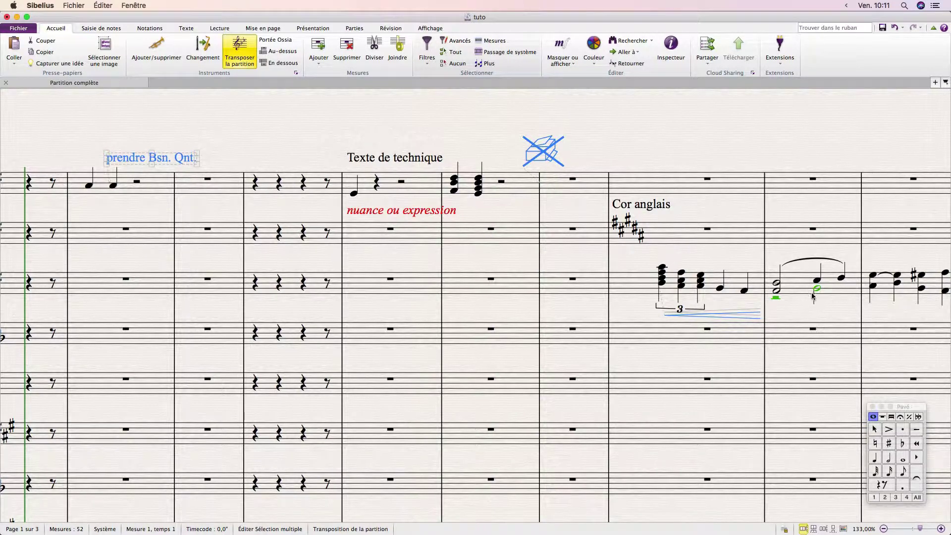
pyautogui.click(544, 150)
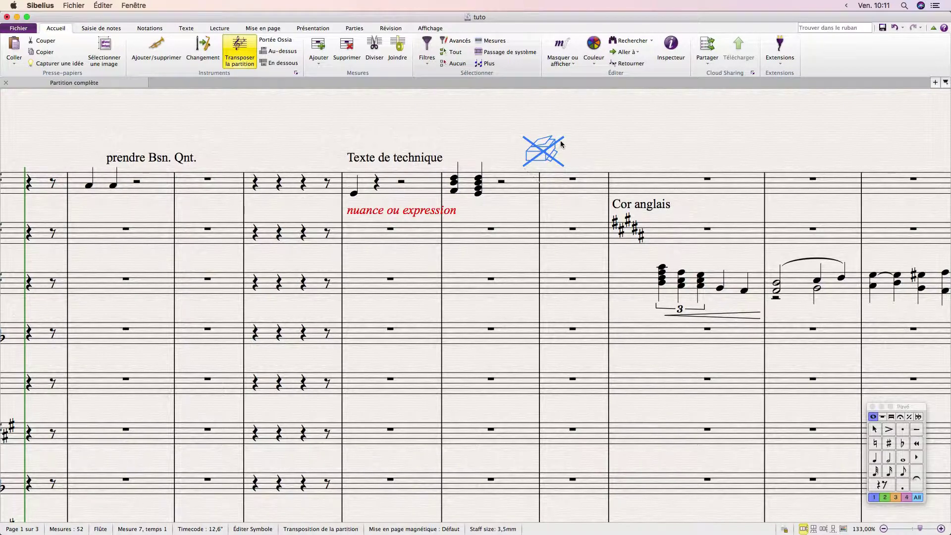
# - Select the whole score again and filter the selection to voice 3 (Voix 3)
pyautogui.press('super+a')
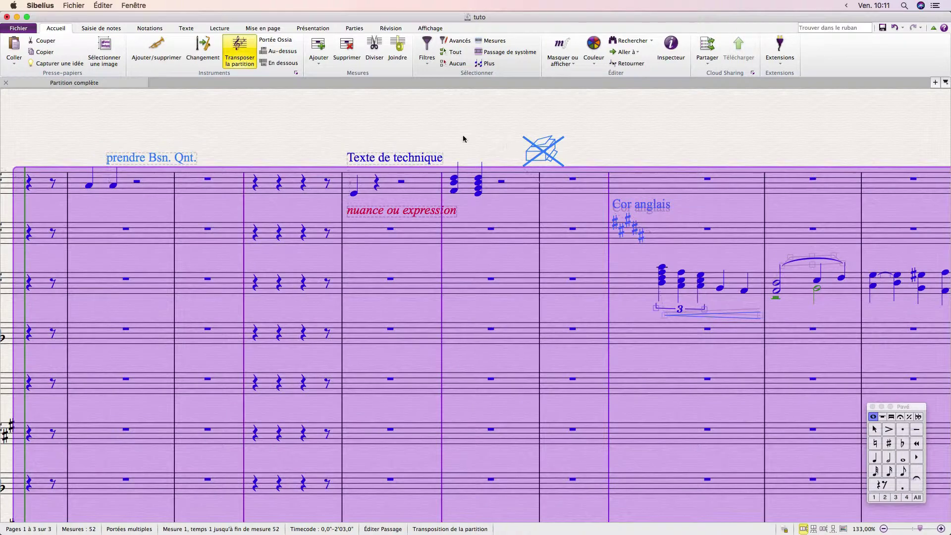
pyautogui.click(424, 65)
pyautogui.scroll(-5, 458, 367)
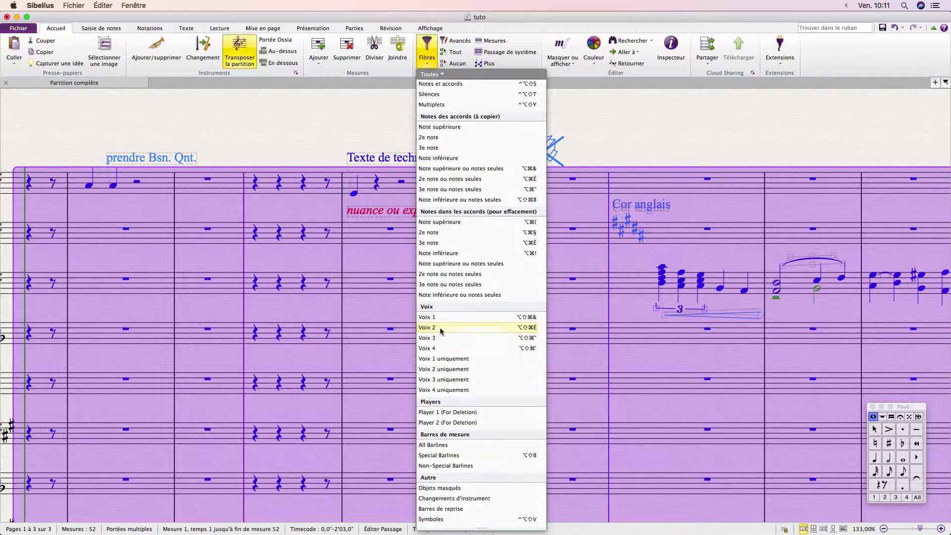
pyautogui.click(436, 337)
# - Filter the whole score to objects belonging exclusively to voice 2 (Voix 2 uniquement) and check the selected oboe notes and rests
pyautogui.press('super+a')
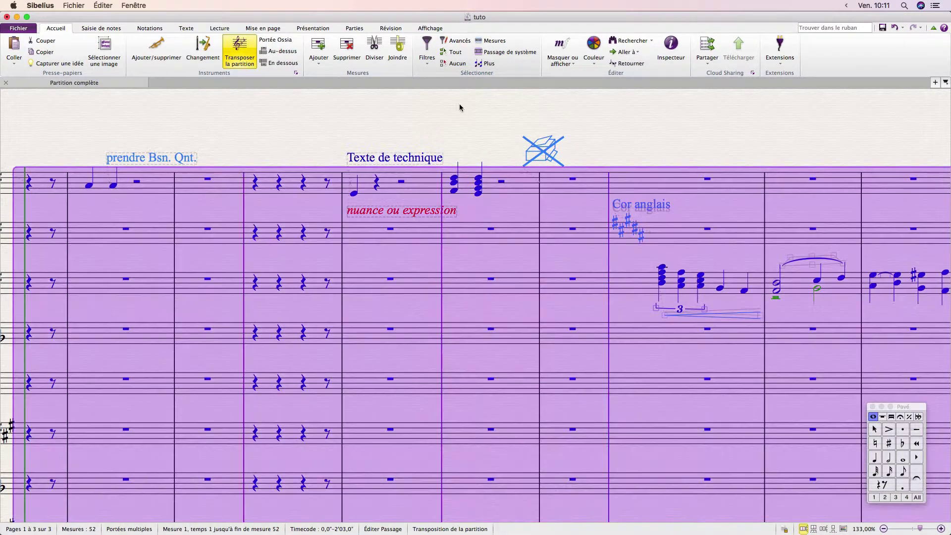
pyautogui.click(427, 49)
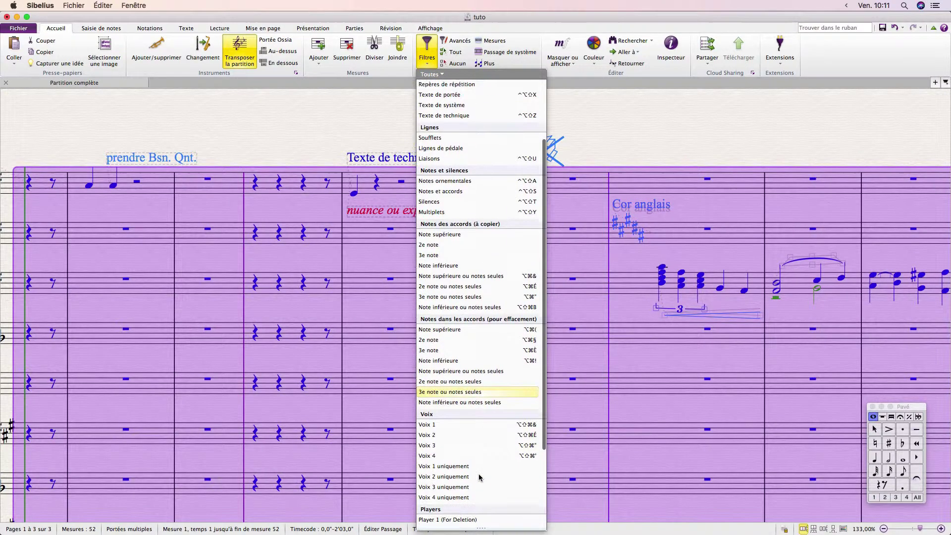
pyautogui.click(471, 476)
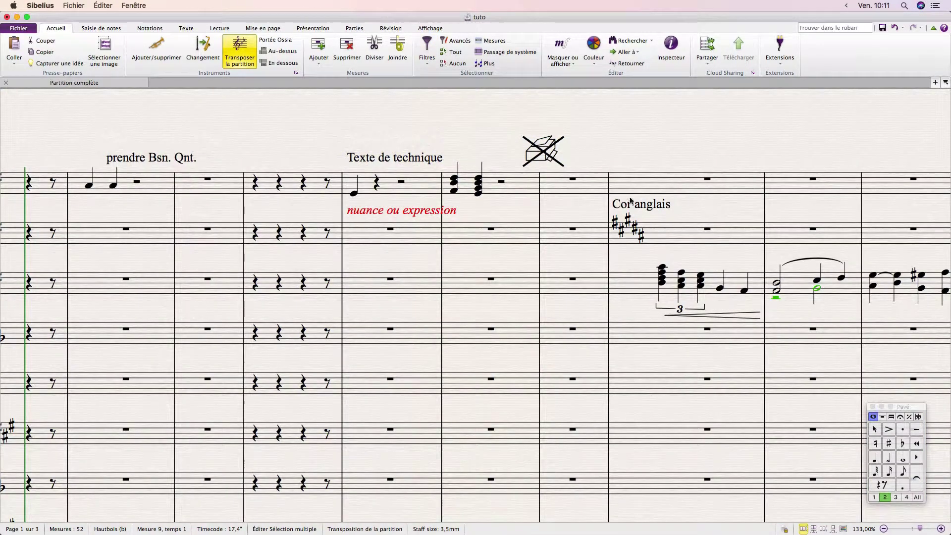
pyautogui.hscroll(3, 797, 298)
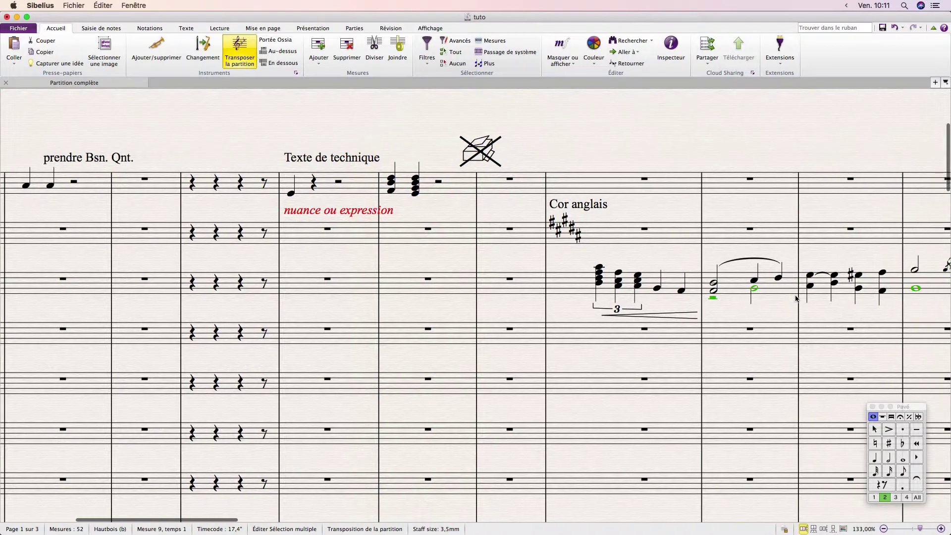
pyautogui.hscroll(3, 733, 296)
pyautogui.hscroll(3, 733, 296)
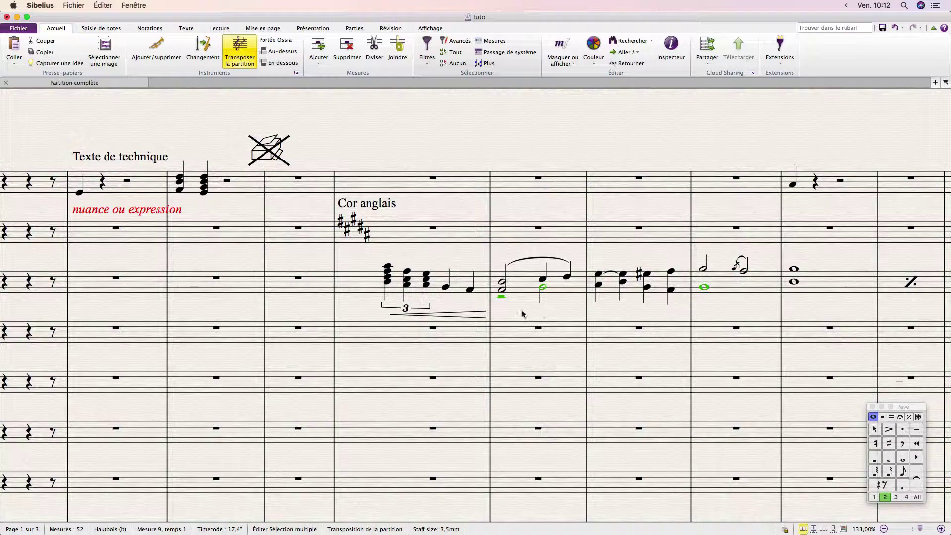
pyautogui.press('super+a')
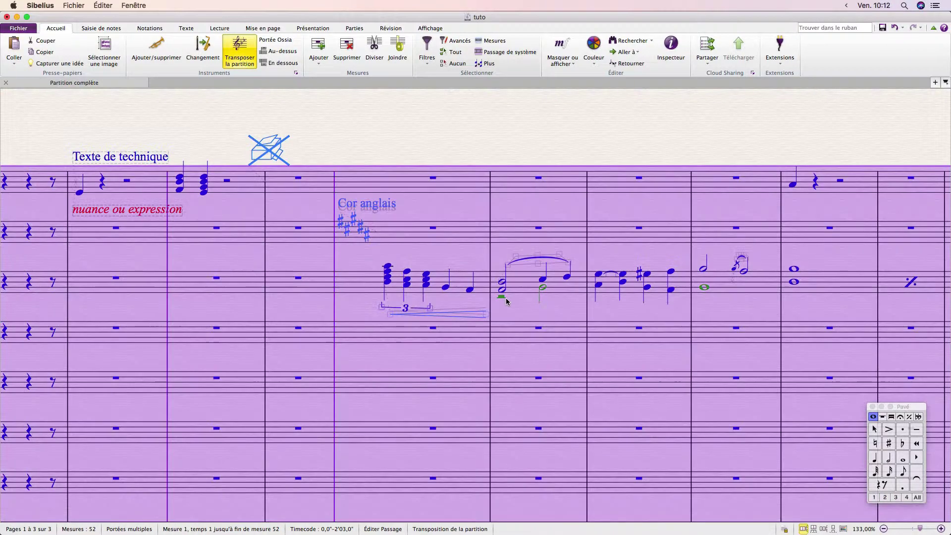
pyautogui.click(427, 64)
pyautogui.scroll(-6, 435, 345)
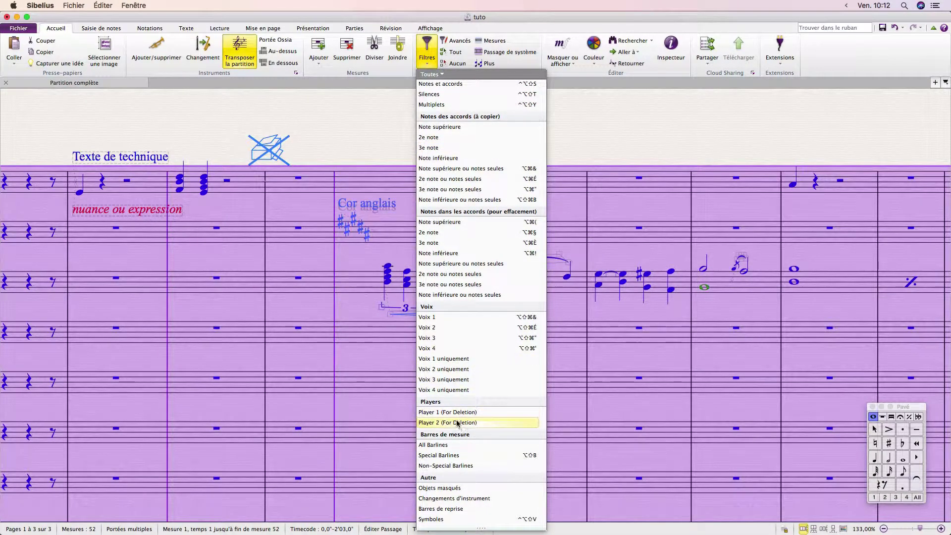
pyautogui.click(395, 152)
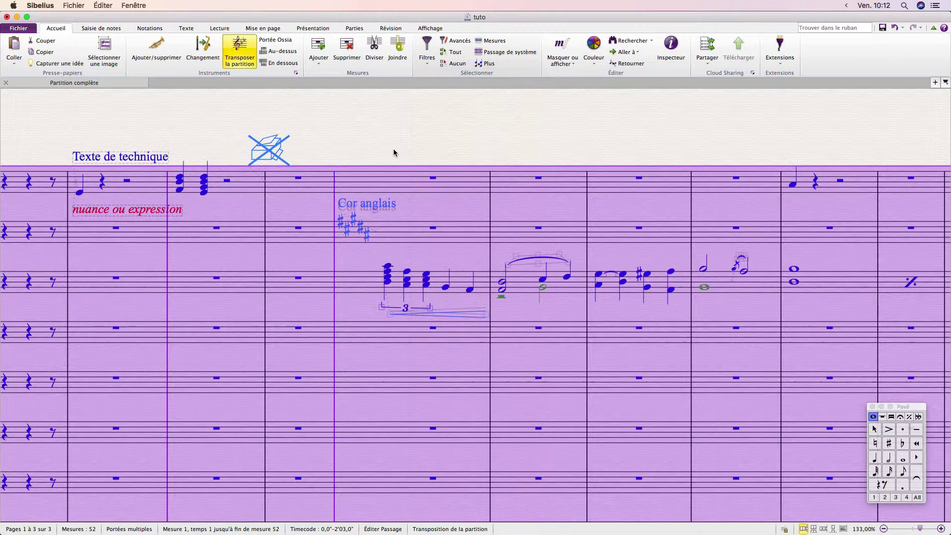
# - Filter oboe measures 8 to 10 to the second player's notes (Player 2 (For Deletion)), and clear the selection
pyautogui.click(459, 290)
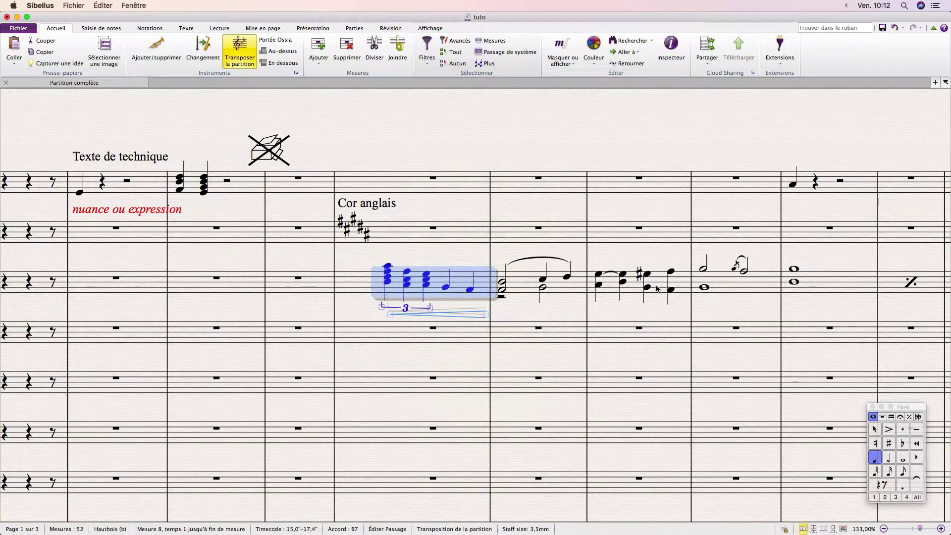
pyautogui.keyDown('shift'); pyautogui.click(664, 282); pyautogui.keyUp('shift')
pyautogui.click(426, 48)
pyautogui.scroll(-5, 469, 346)
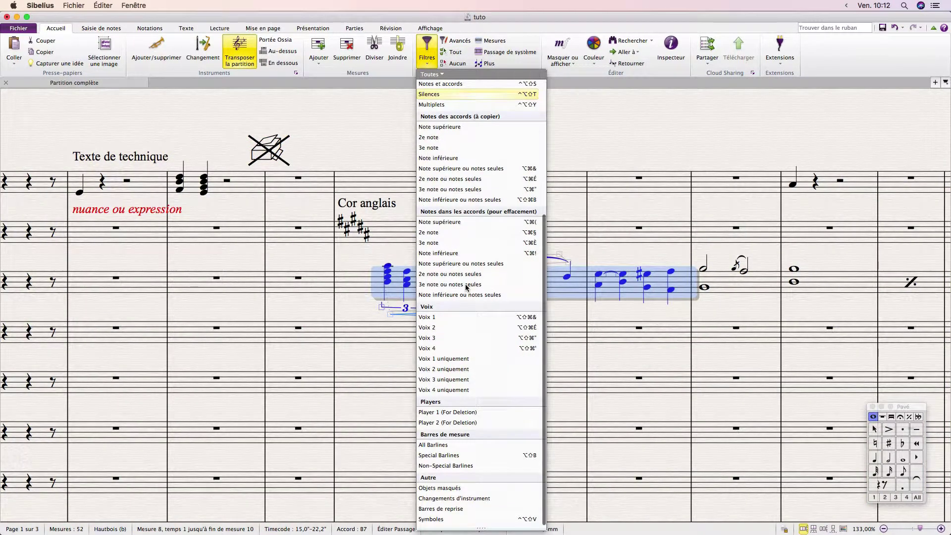
pyautogui.click(448, 423)
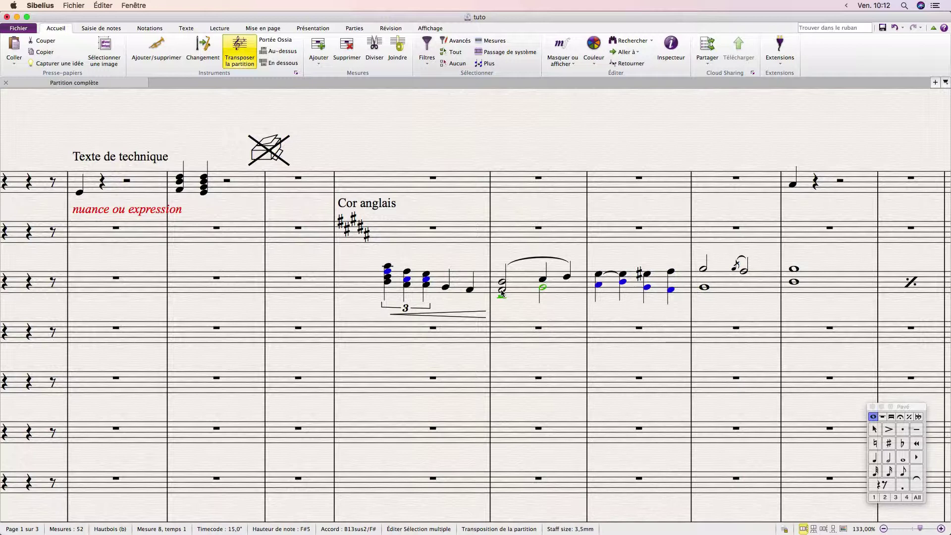
pyautogui.press('Escape')
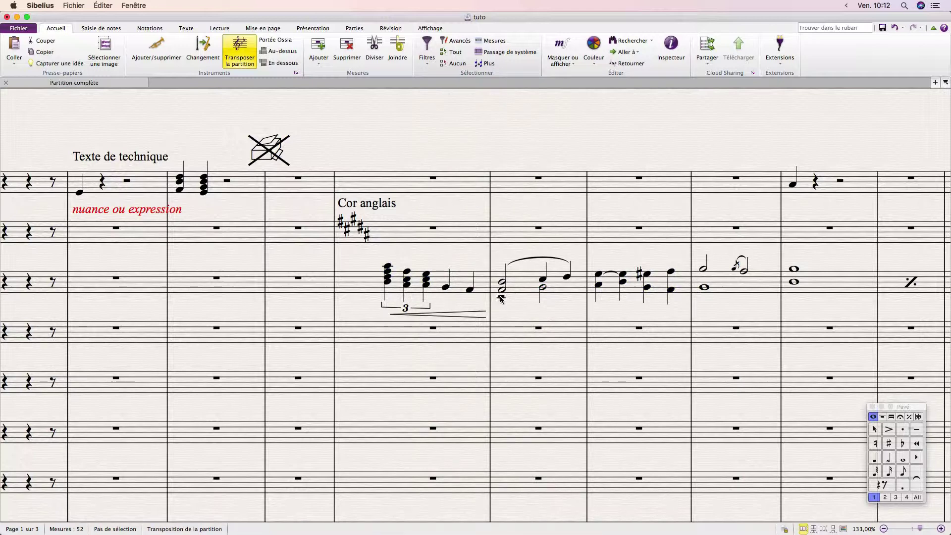
# - Move the voice 2 half rest in oboe measure 9 up onto the staff's bottom line and deselect it
pyautogui.click(501, 297)
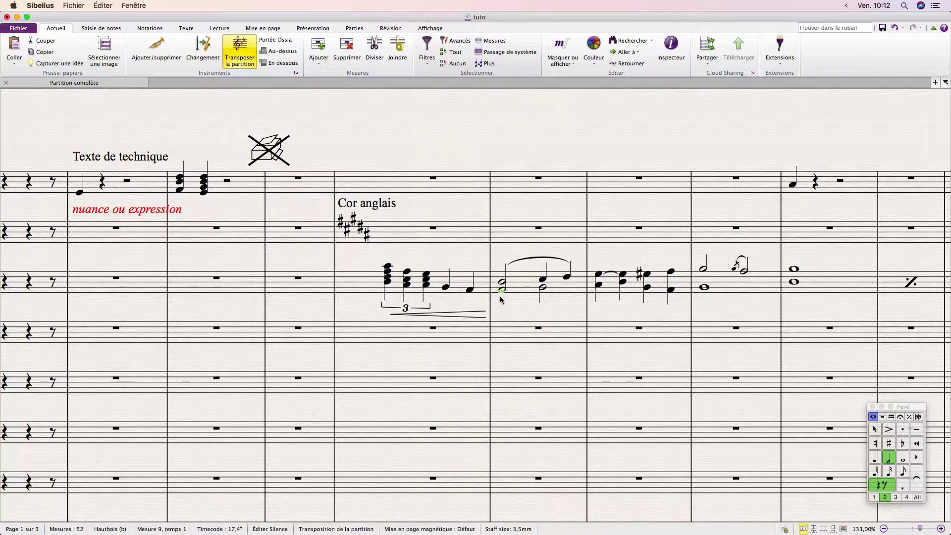
pyautogui.press('Escape')
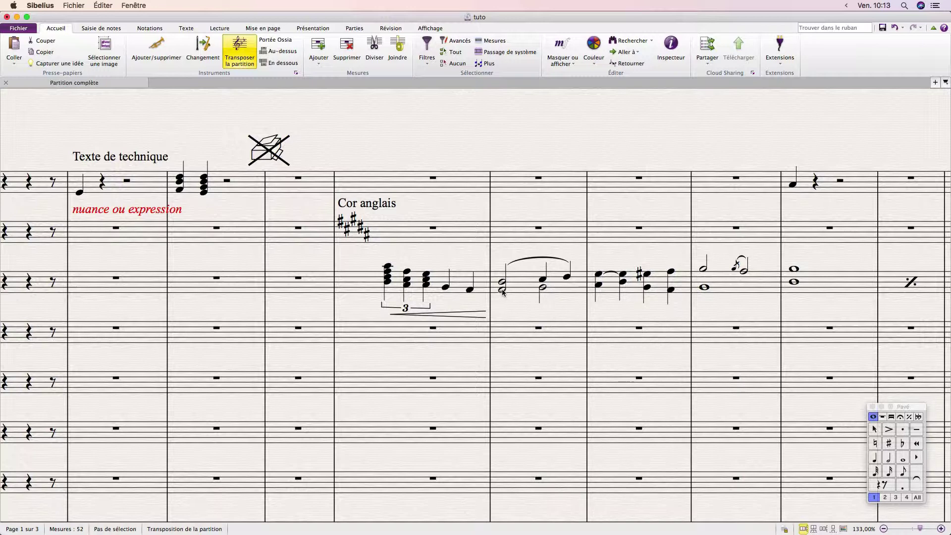
# - Filter oboe measures 8 to 10 to the second player's notes (Player 2 (For Deletion))
pyautogui.click(439, 285)
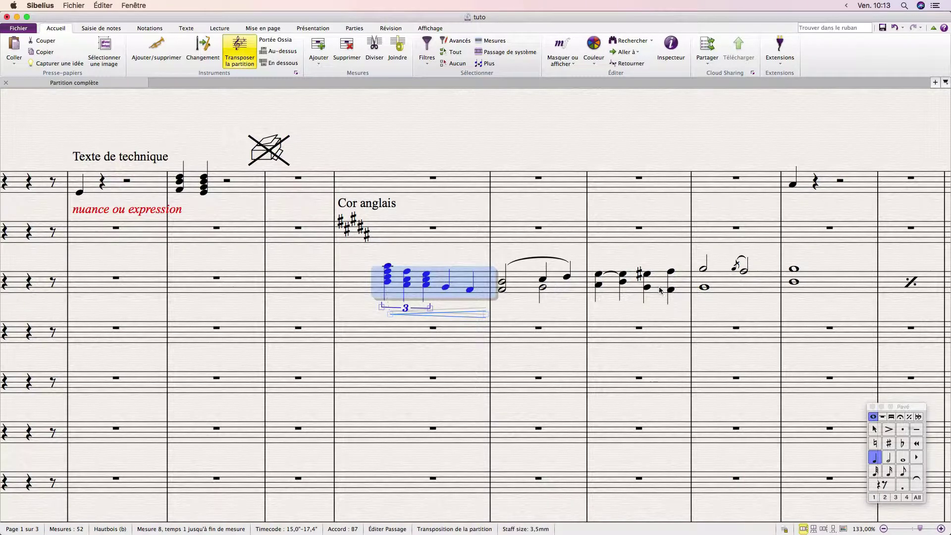
pyautogui.keyDown('shift'); pyautogui.click(661, 291); pyautogui.keyUp('shift')
pyautogui.click(429, 54)
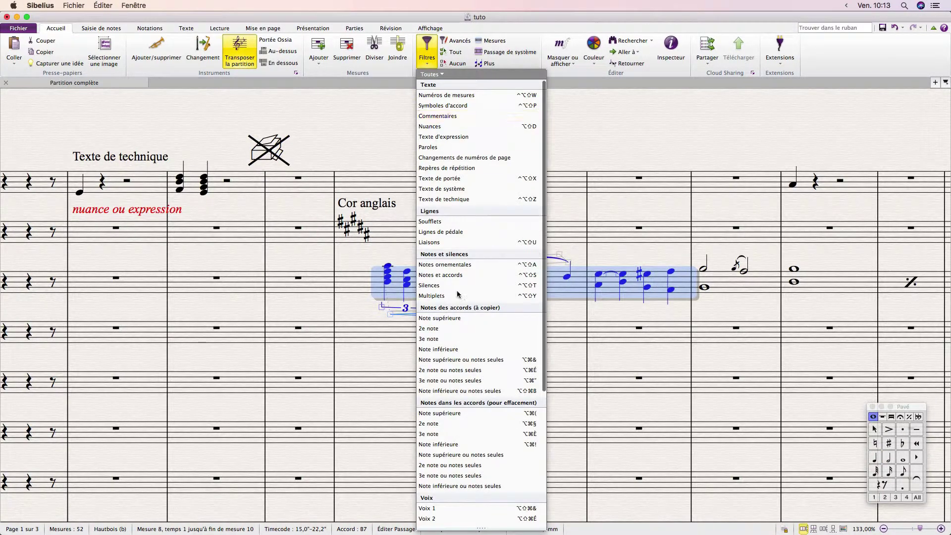
pyautogui.scroll(-5, 459, 294)
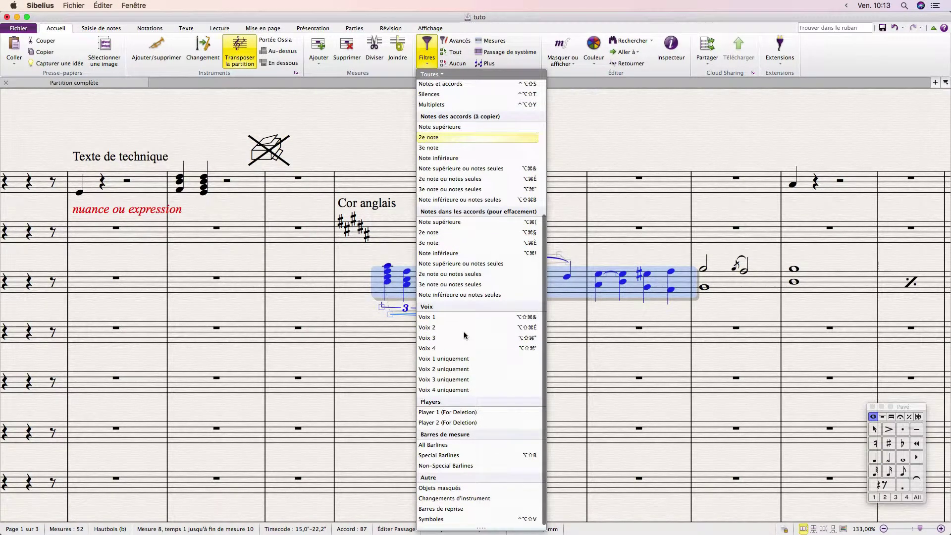
pyautogui.click(457, 422)
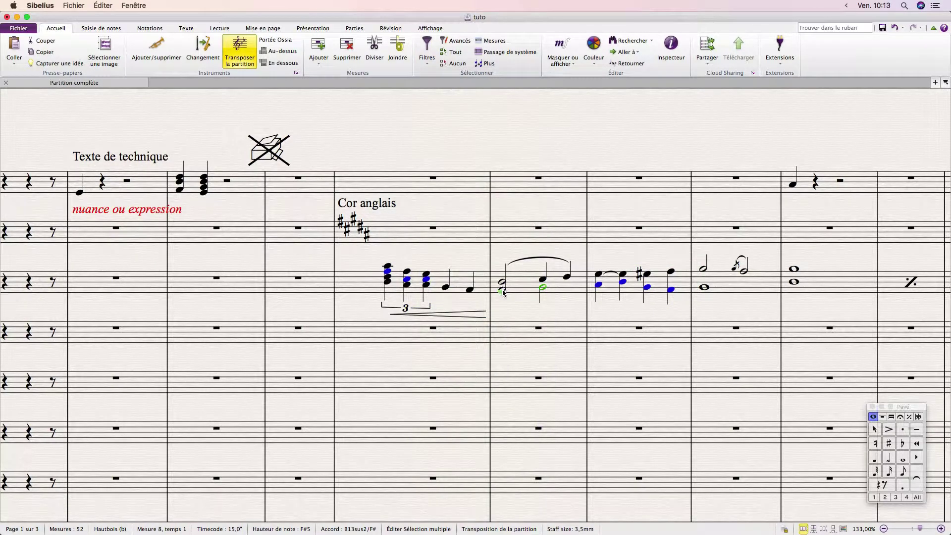
# - Assign the lower half note at the start of oboe measure 9 to voice 2 and deselect it
pyautogui.click(457, 284)
pyautogui.keyDown('shift'); pyautogui.click(666, 288); pyautogui.keyUp('shift')
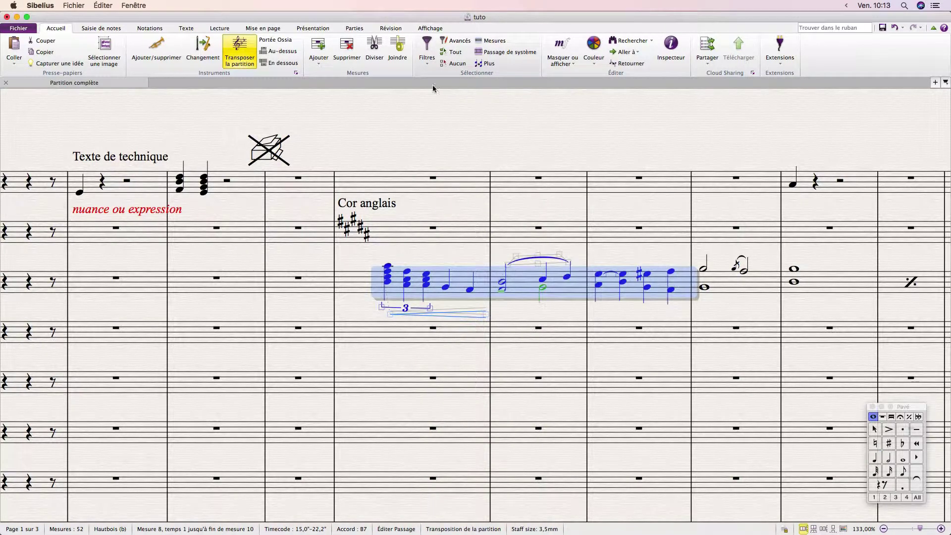
pyautogui.click(504, 289)
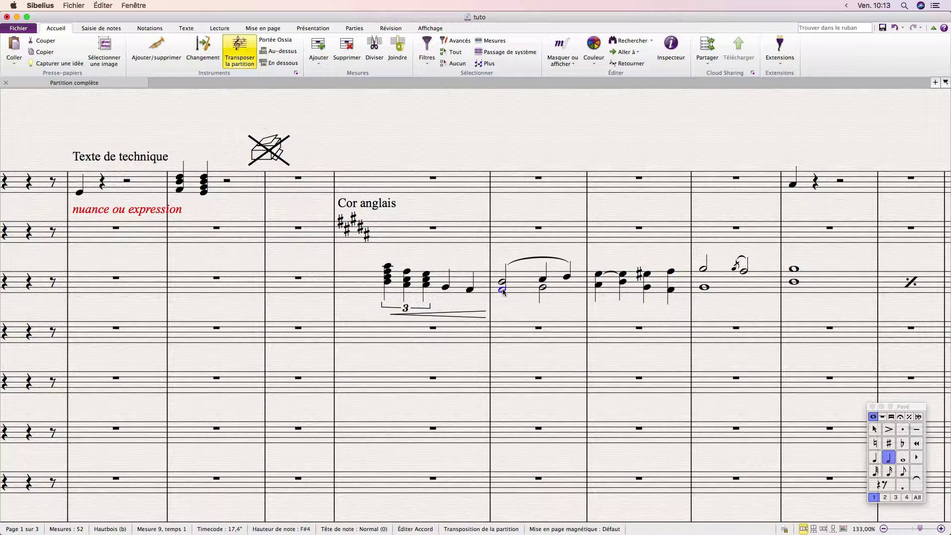
pyautogui.click(885, 498)
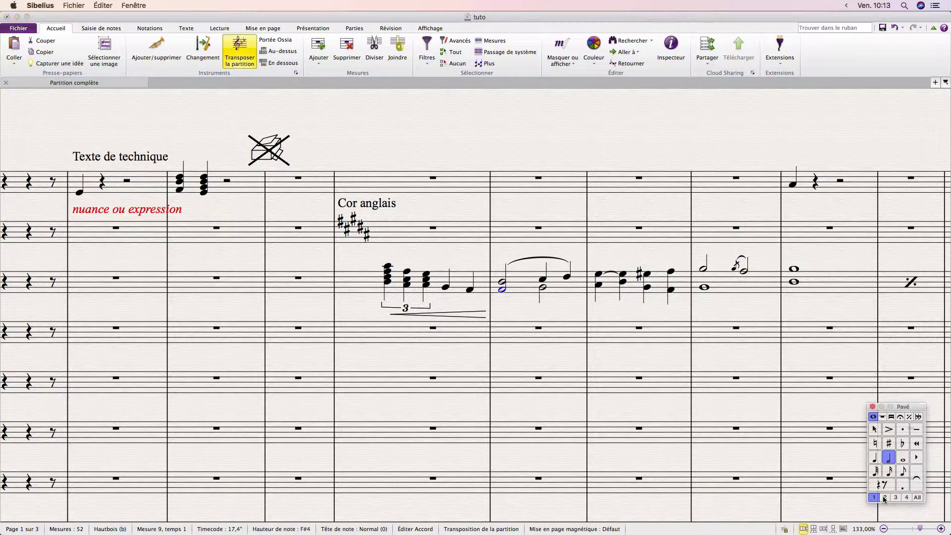
pyautogui.click(508, 293)
pyautogui.press('Escape')
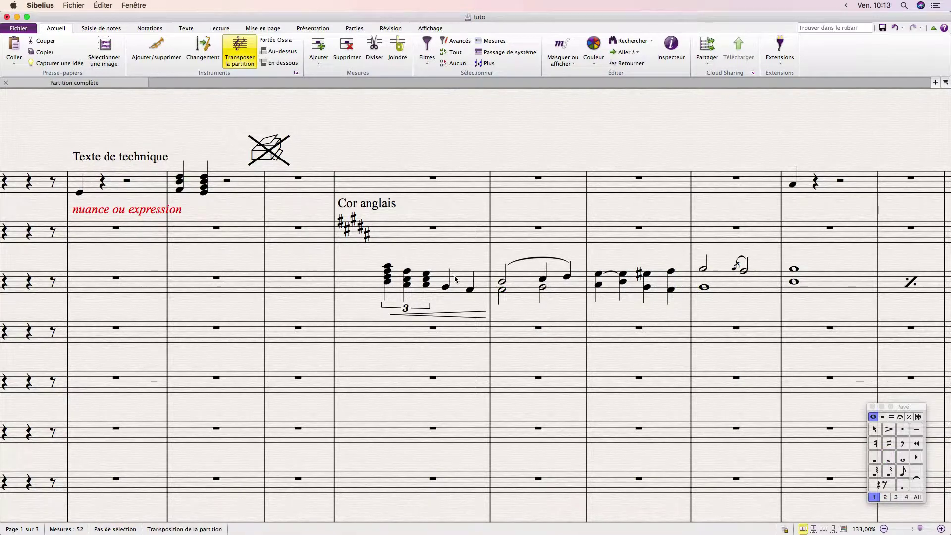
# - Filter oboe measures 8 to 10 to the second player's notes again (Player 2 (For Deletion)) and delete them
pyautogui.click(457, 279)
pyautogui.keyDown('shift'); pyautogui.click(662, 289); pyautogui.keyUp('shift')
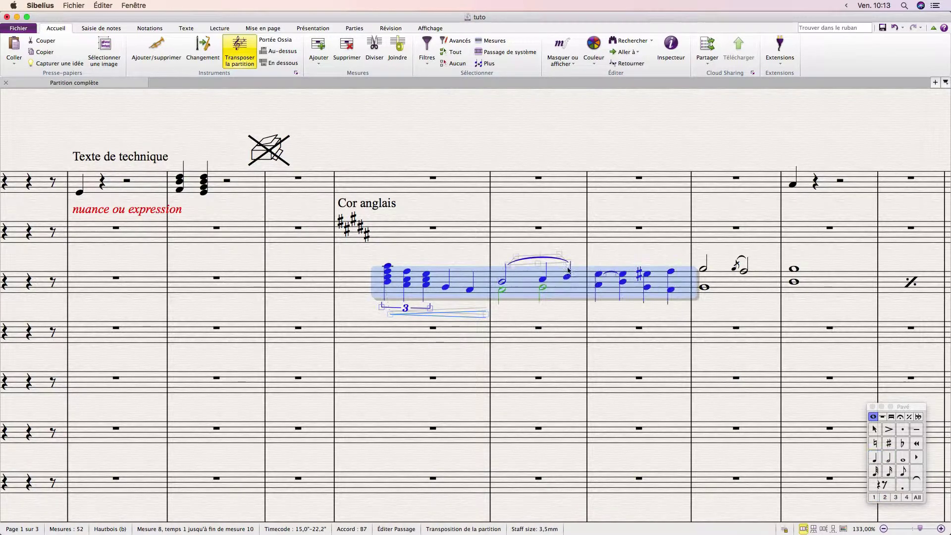
pyautogui.click(426, 50)
pyautogui.scroll(-5, 485, 326)
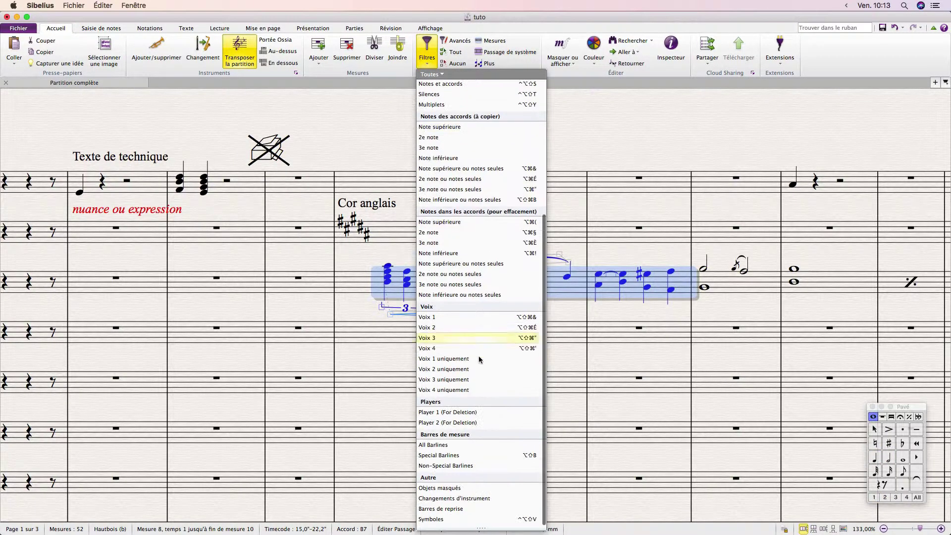
pyautogui.click(445, 420)
pyautogui.press('Delete')
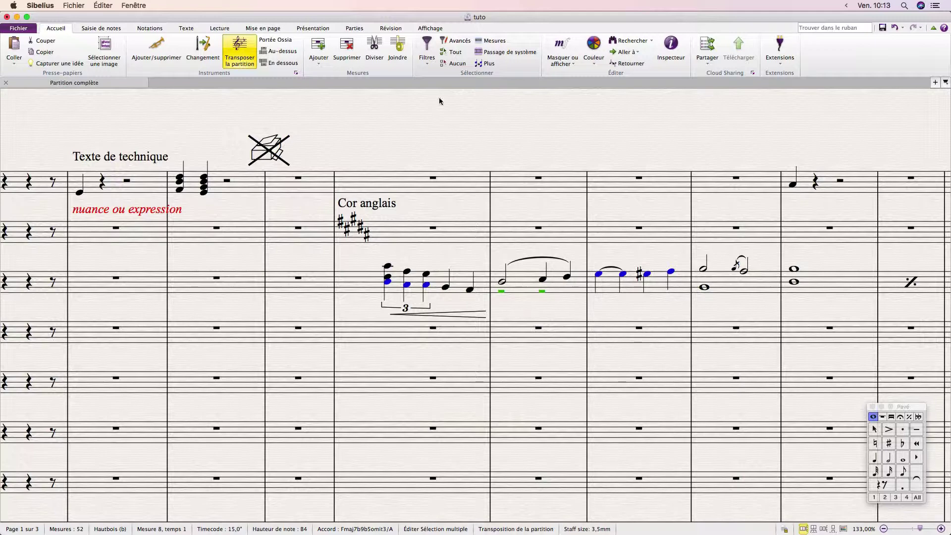
# - Filter oboe measure 9 to its rests (Silences) and delete the voice 2 half rests
pyautogui.click(430, 63)
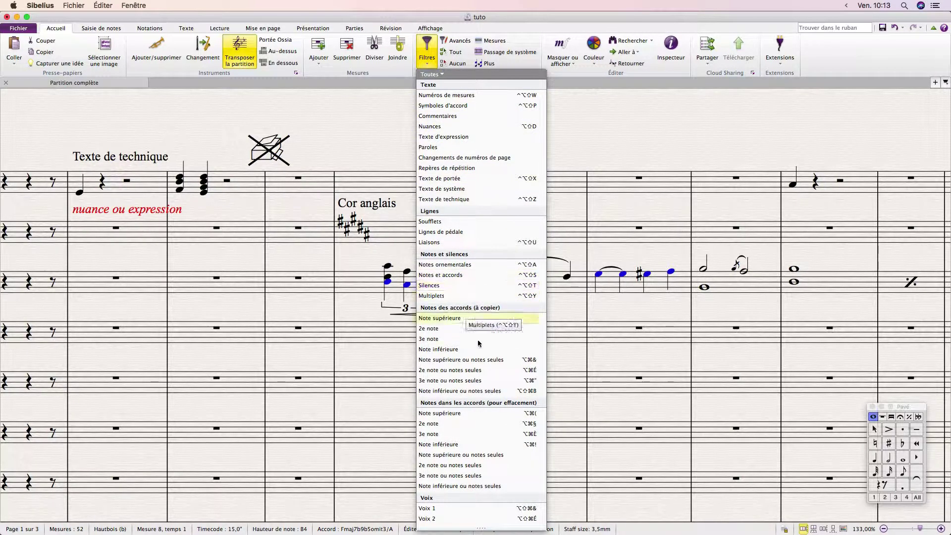
pyautogui.scroll(-8, 477, 356)
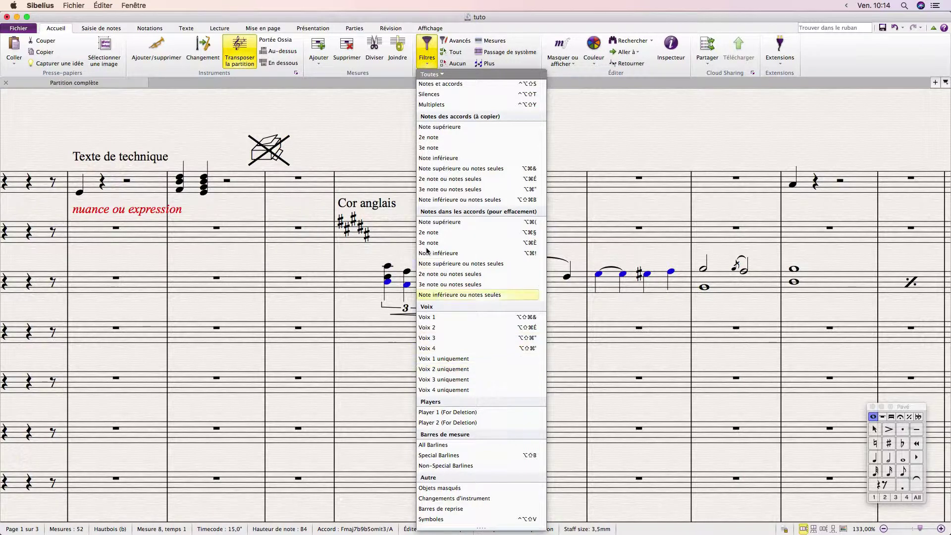
pyautogui.scroll(5, 445, 146)
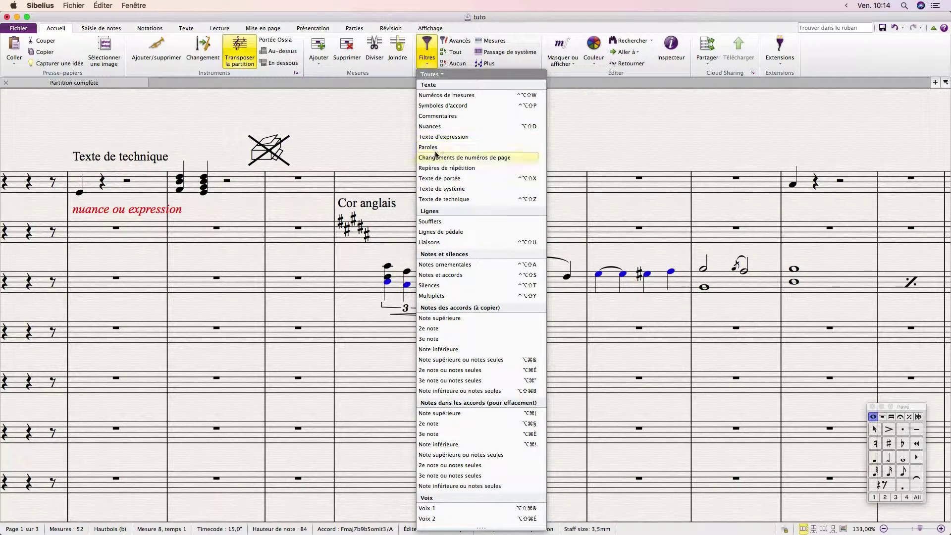
pyautogui.click(451, 286)
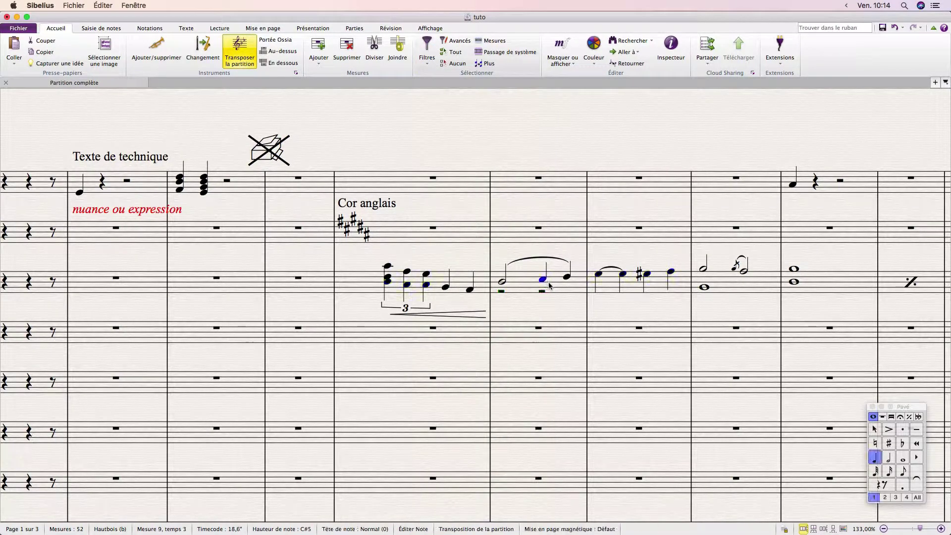
pyautogui.click(534, 268)
pyautogui.click(427, 49)
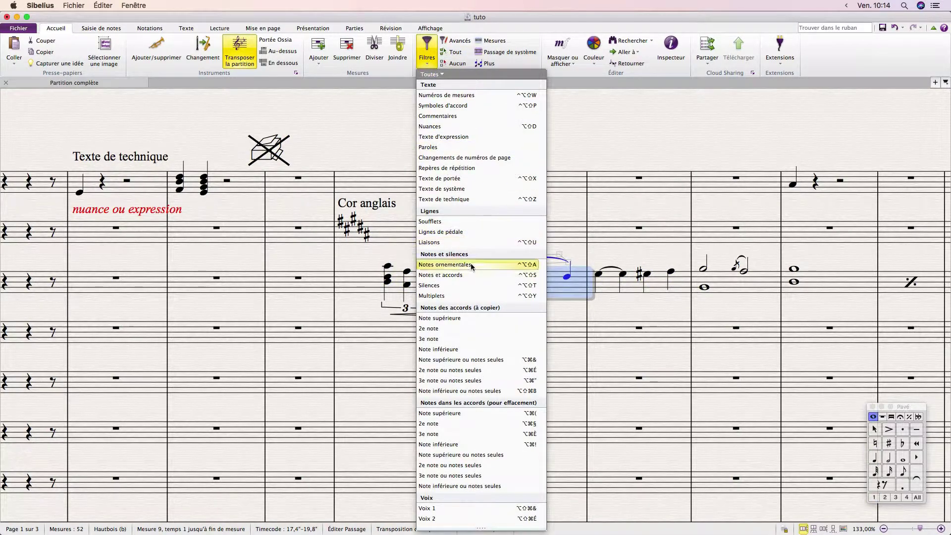
pyautogui.click(466, 283)
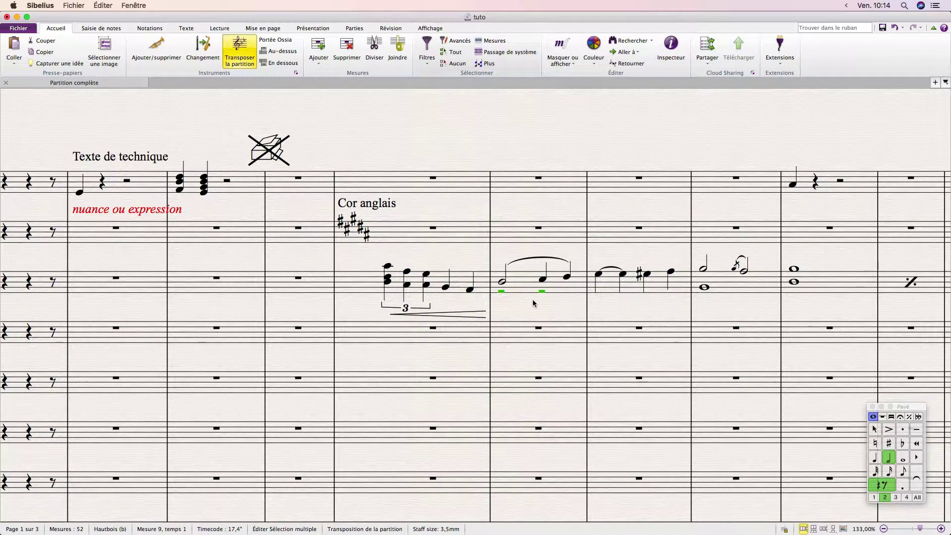
pyautogui.press('Delete')
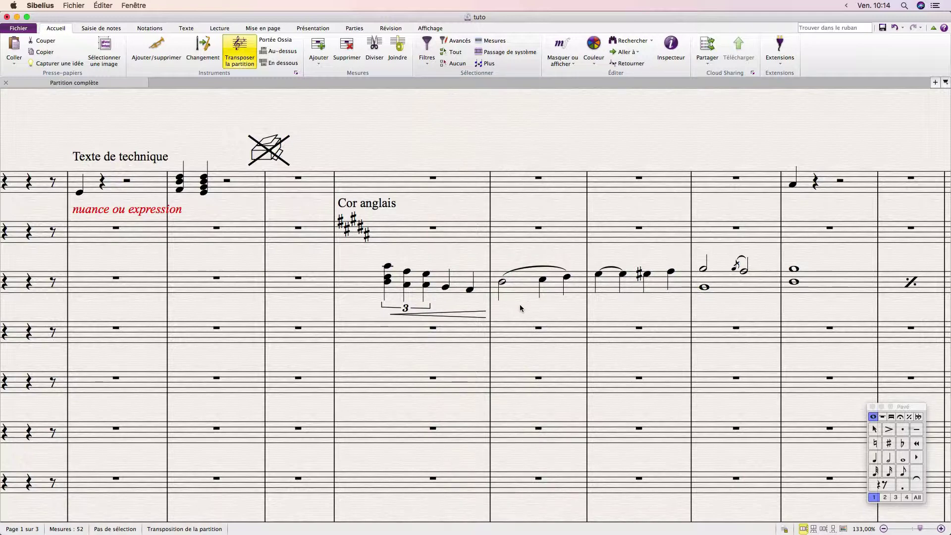
# - Select the whole score and filter the selection to every barline (All Barlines)
pyautogui.press('super+a')
pyautogui.click(426, 49)
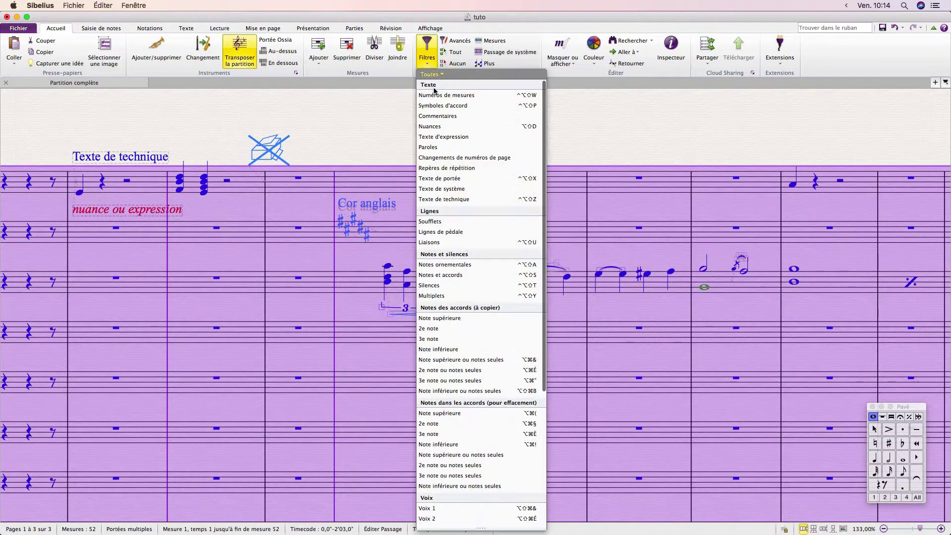
pyautogui.scroll(-3, 468, 255)
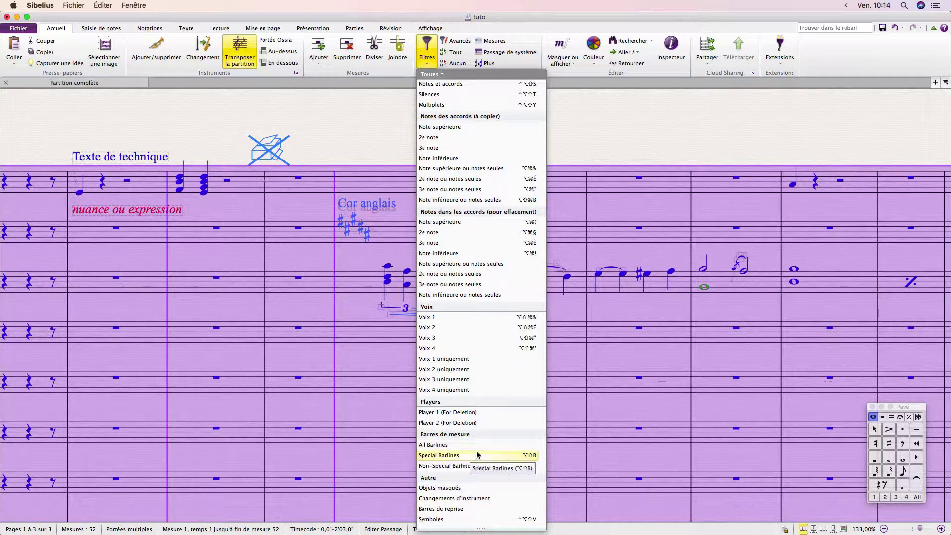
pyautogui.click(452, 446)
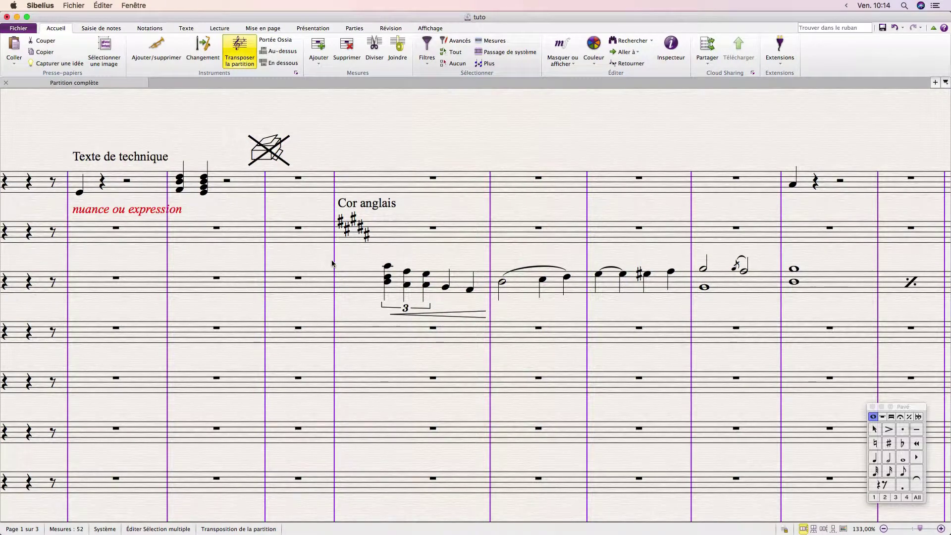
# - Change all selected barlines to the dashed style (Discontinu), and undo the change
pyautogui.click(149, 28)
pyautogui.click(99, 59)
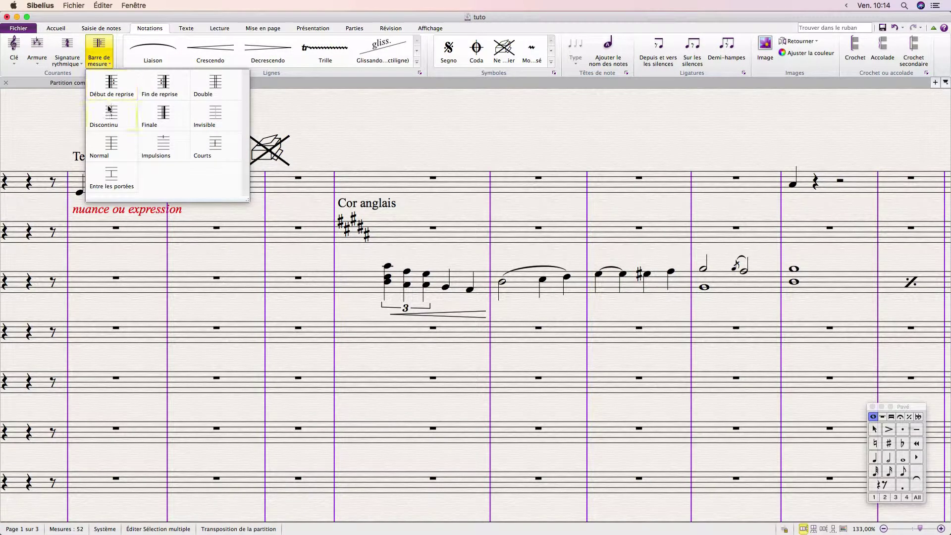
pyautogui.click(109, 122)
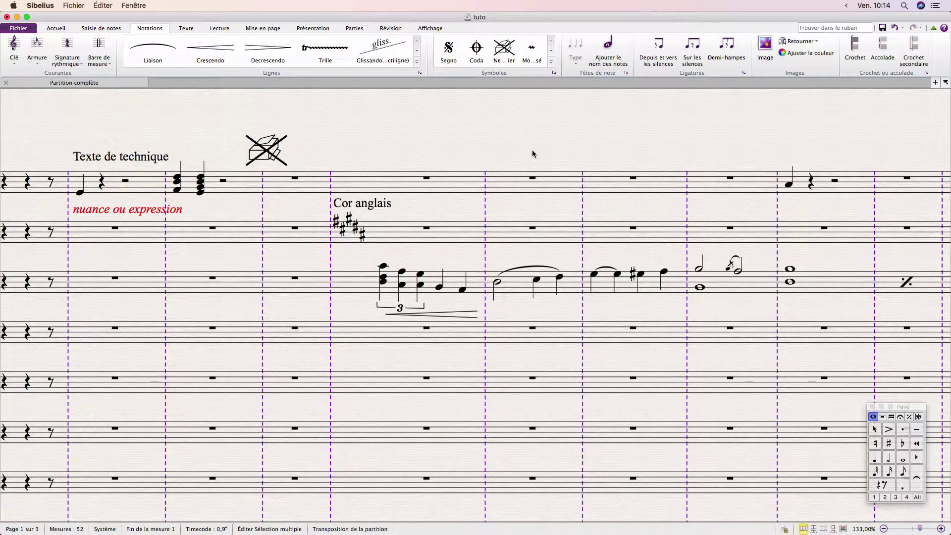
pyautogui.press('super+z')
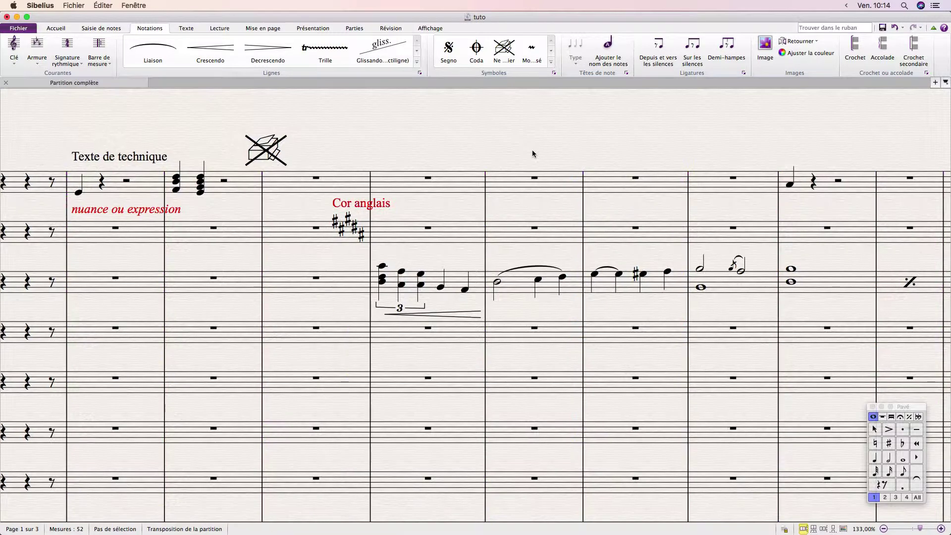
# - Change the barline between measures 8 and 9 to the dashed style (Discontinu)
pyautogui.click(485, 213)
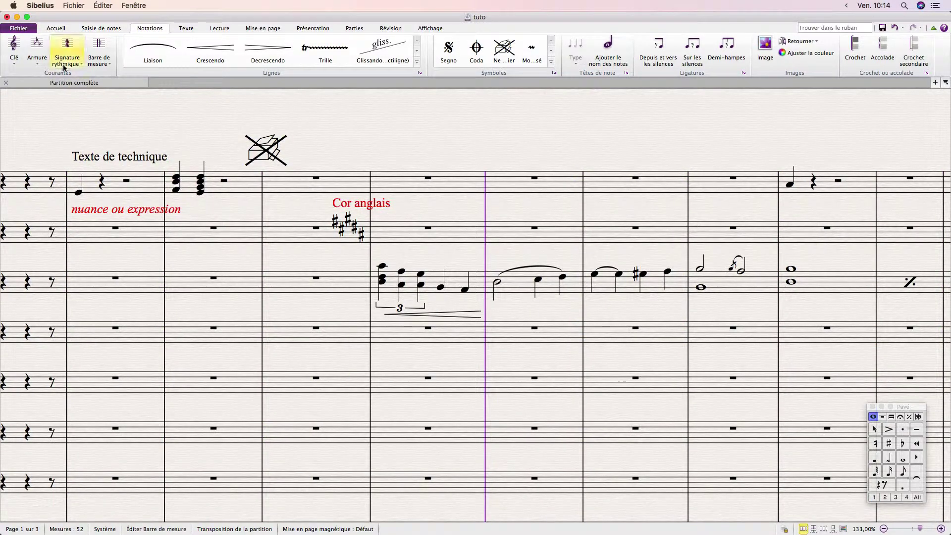
pyautogui.click(96, 64)
pyautogui.click(121, 130)
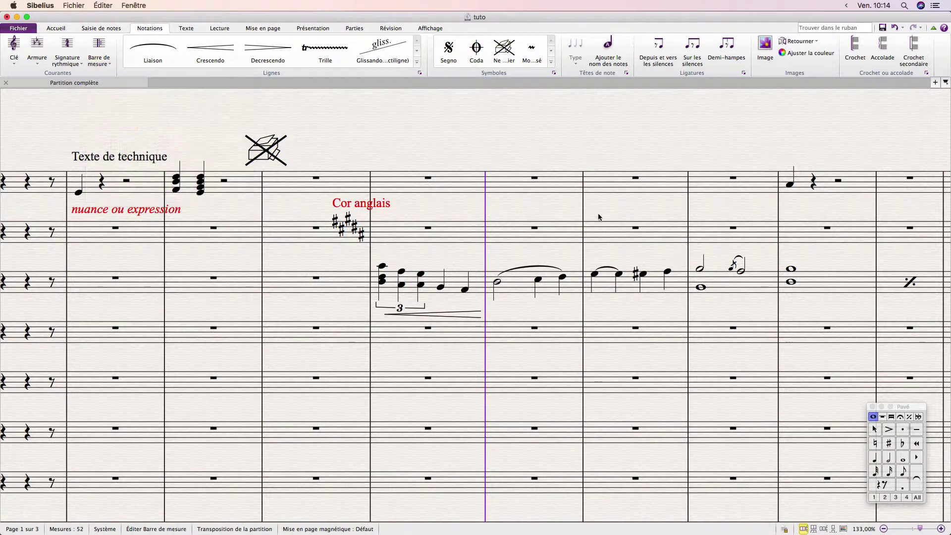
# - Select flute measure 9 and filter the selection to special barlines (Special Barlines)
pyautogui.click(521, 183)
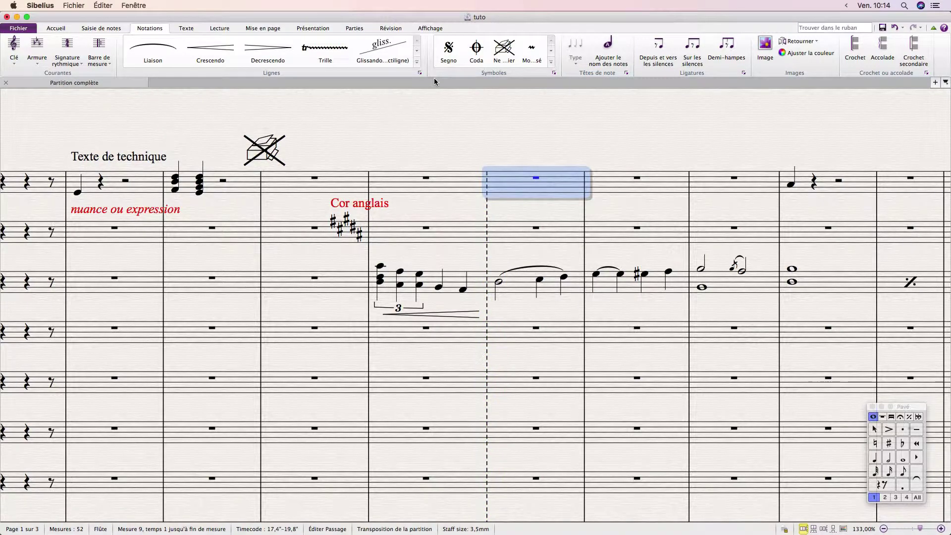
pyautogui.click(56, 28)
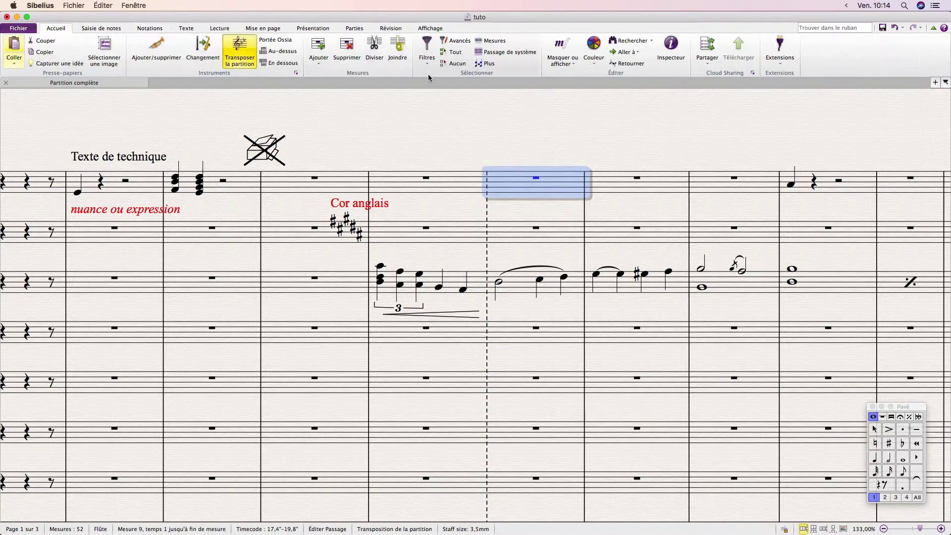
pyautogui.click(426, 52)
pyautogui.scroll(-5, 479, 358)
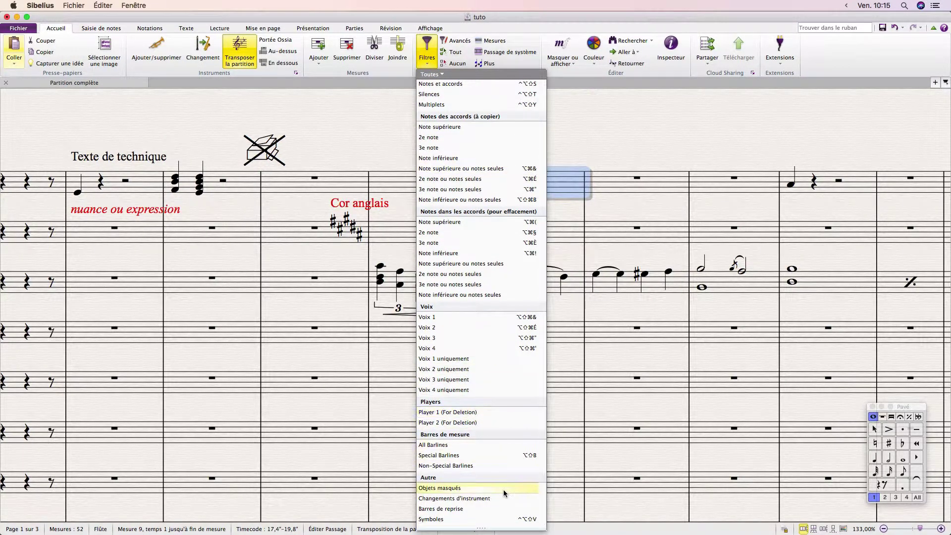
pyautogui.click(465, 456)
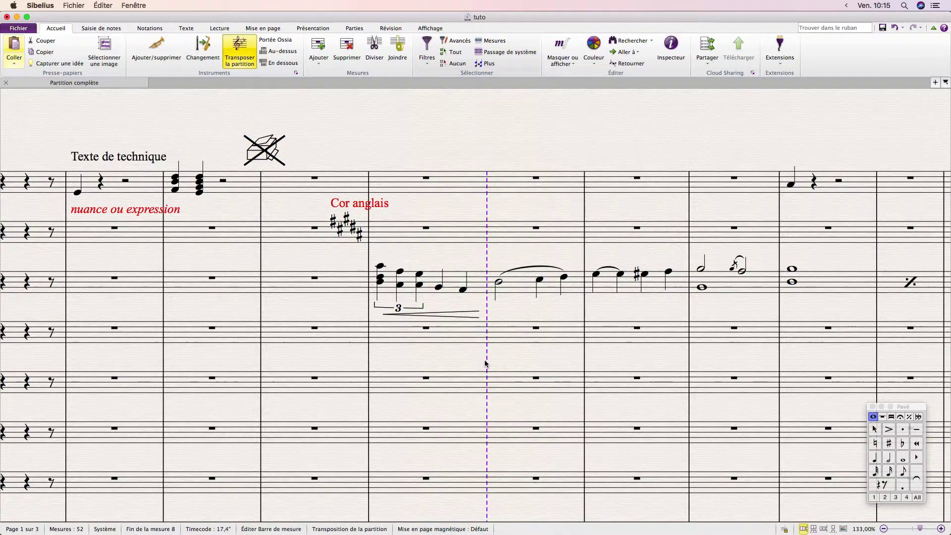
# - Select measure 9 of the A clarinet (Clarinette en La) and filter the selection to ordinary barlines (Non-Special Barlines)
pyautogui.scroll(10, 485, 363)
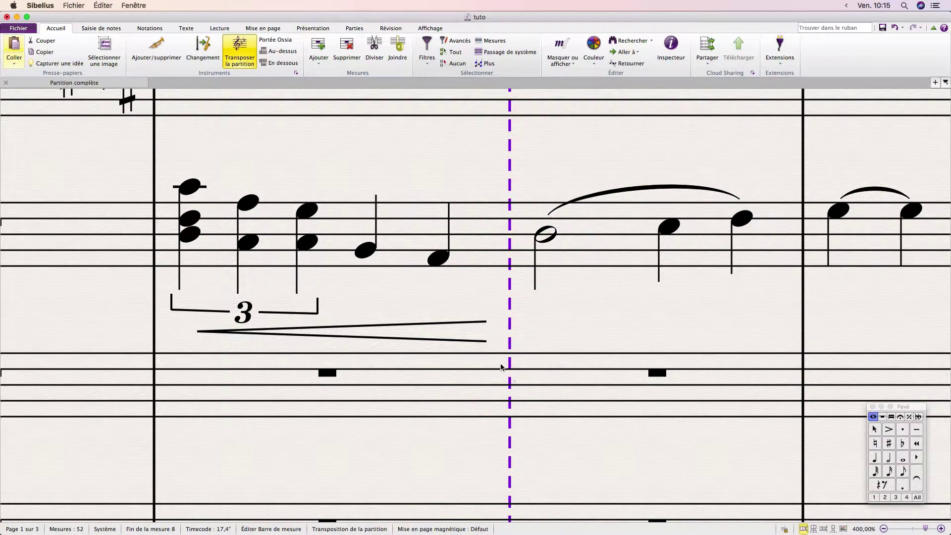
pyautogui.scroll(-3, 513, 397)
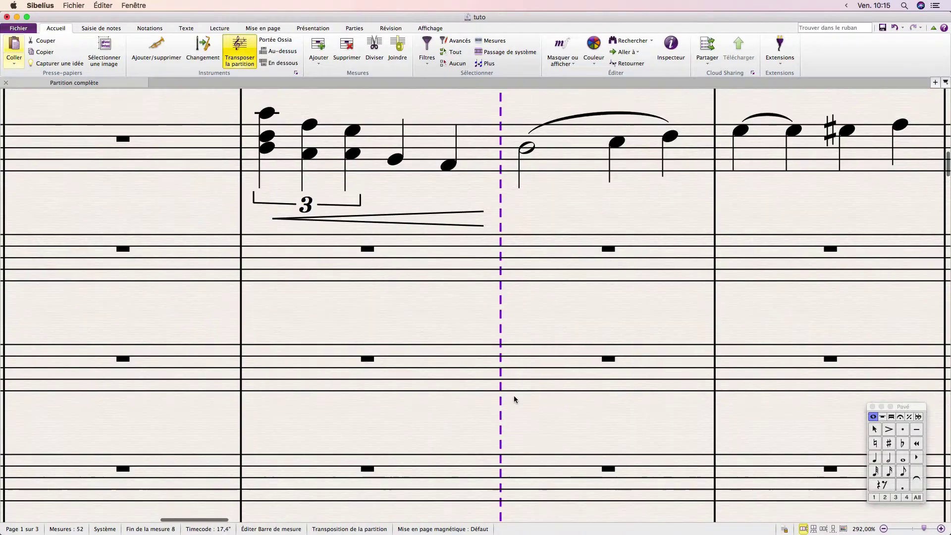
pyautogui.scroll(-2, 513, 396)
pyautogui.click(653, 333)
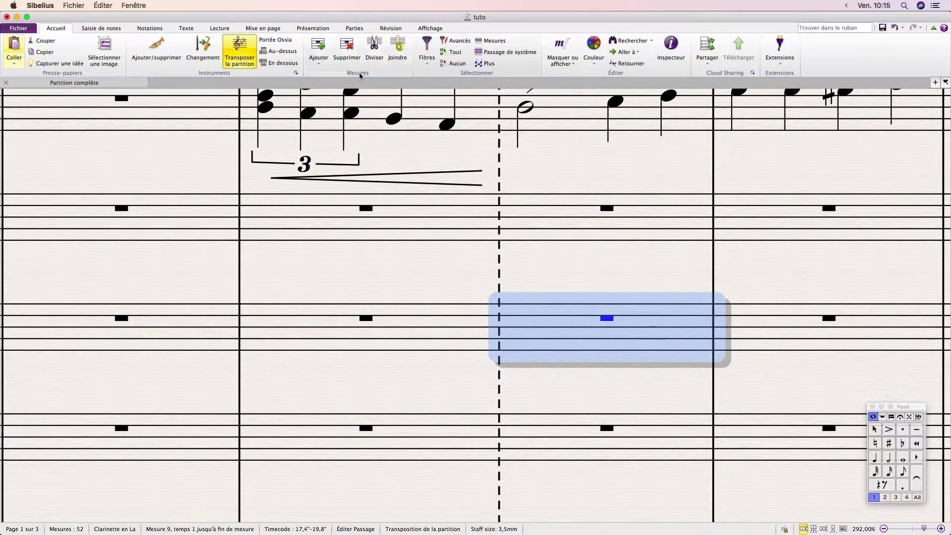
pyautogui.click(422, 64)
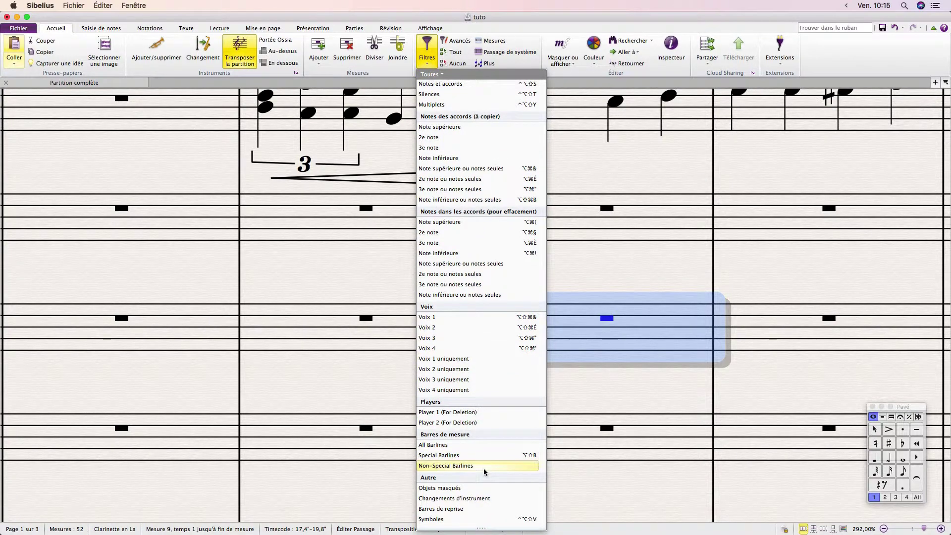
pyautogui.click(484, 466)
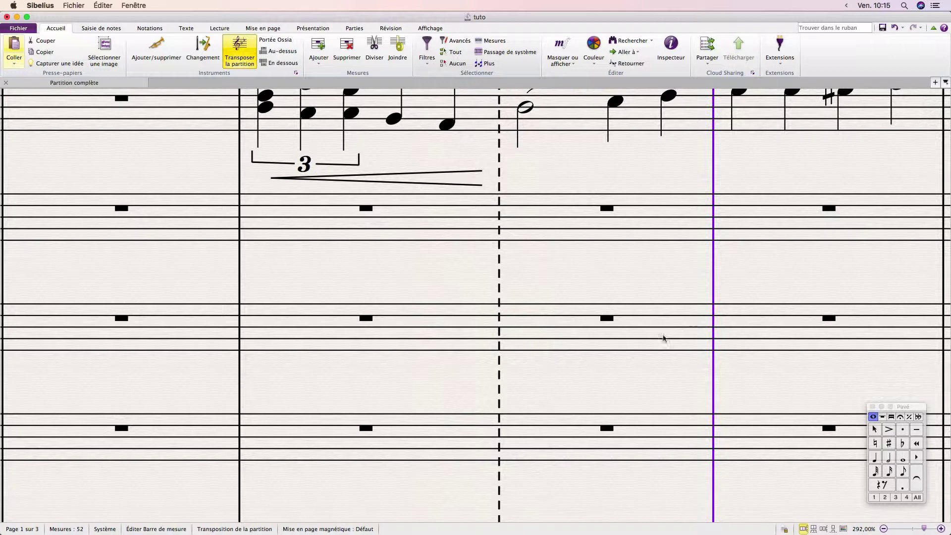
# - Select measures 8 to 9 of the A clarinet (Clarinette en La) and filter the selection to ordinary barlines (Non-Special Barlines)
pyautogui.press('Escape')
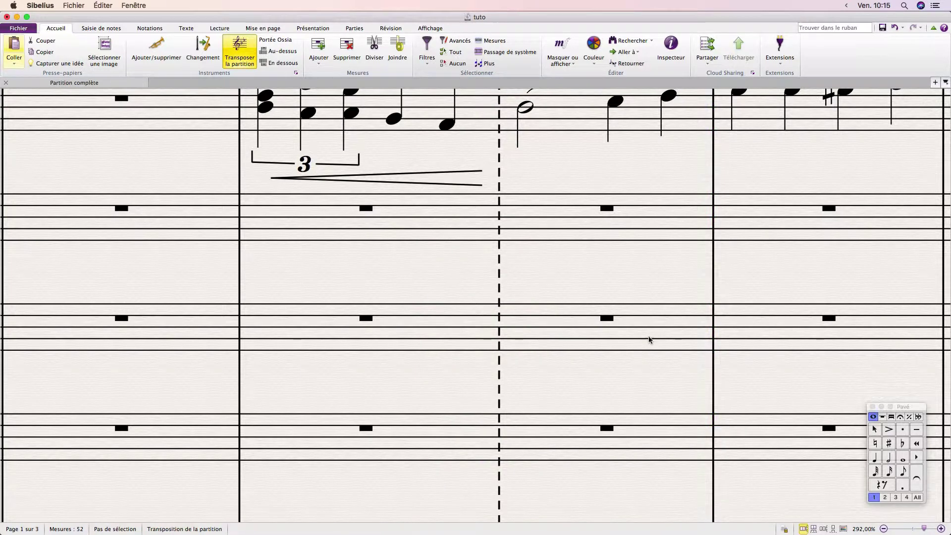
pyautogui.press('super+minus')
pyautogui.click(604, 334)
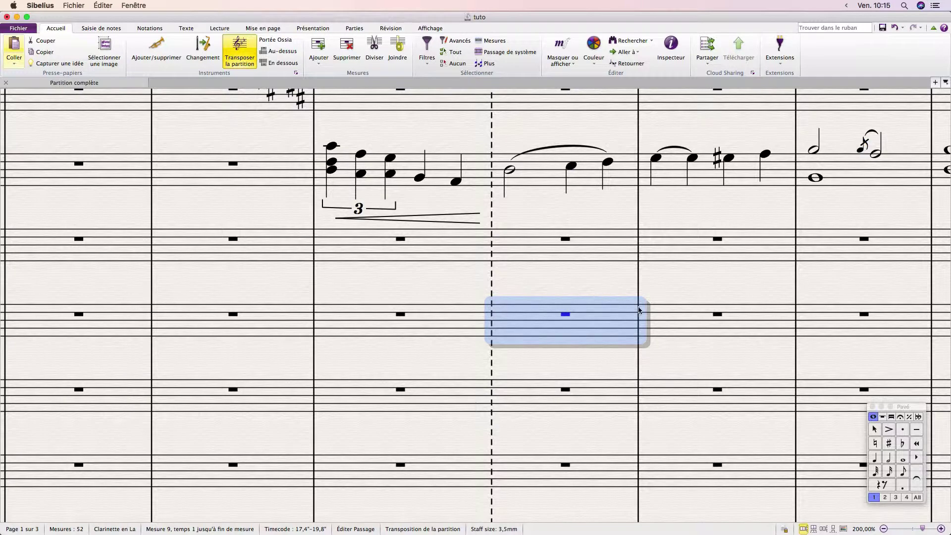
pyautogui.keyDown('shift'); pyautogui.click(416, 330); pyautogui.keyUp('shift')
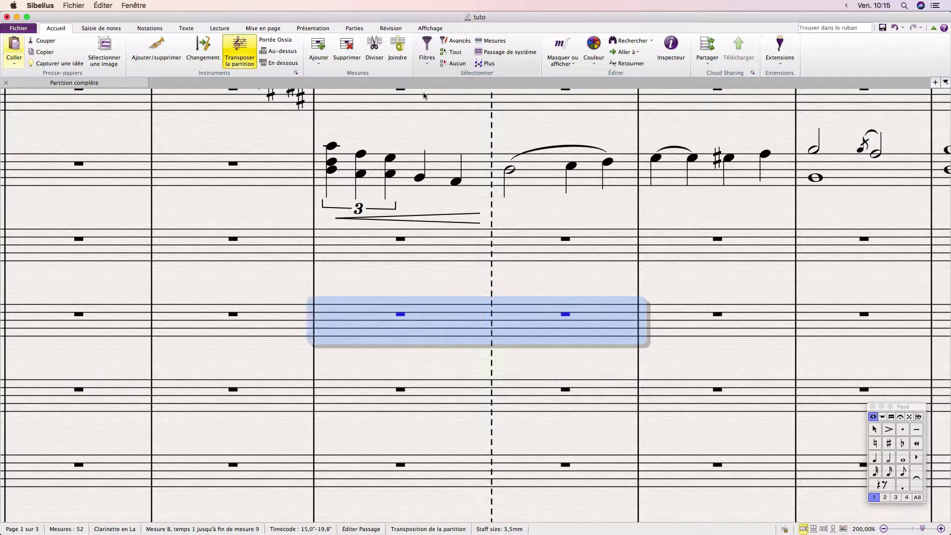
pyautogui.click(426, 49)
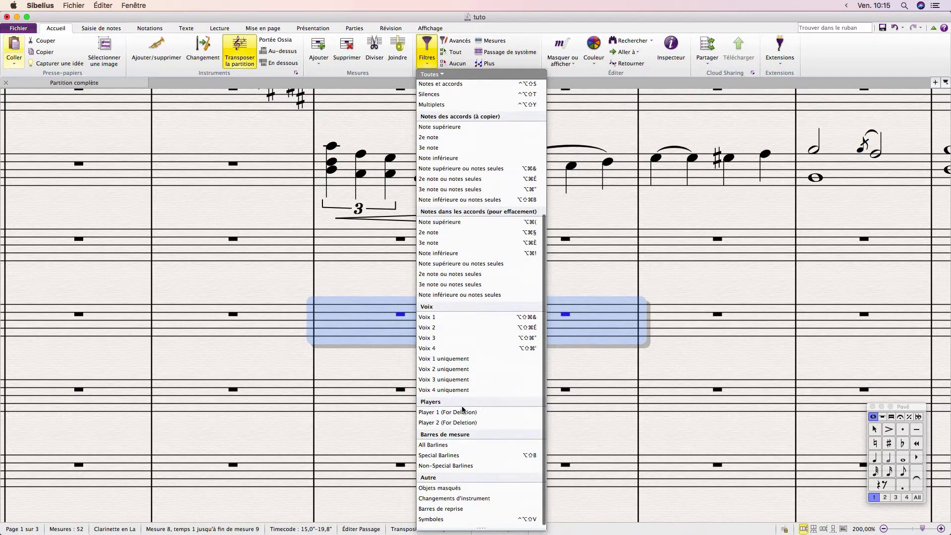
pyautogui.click(462, 465)
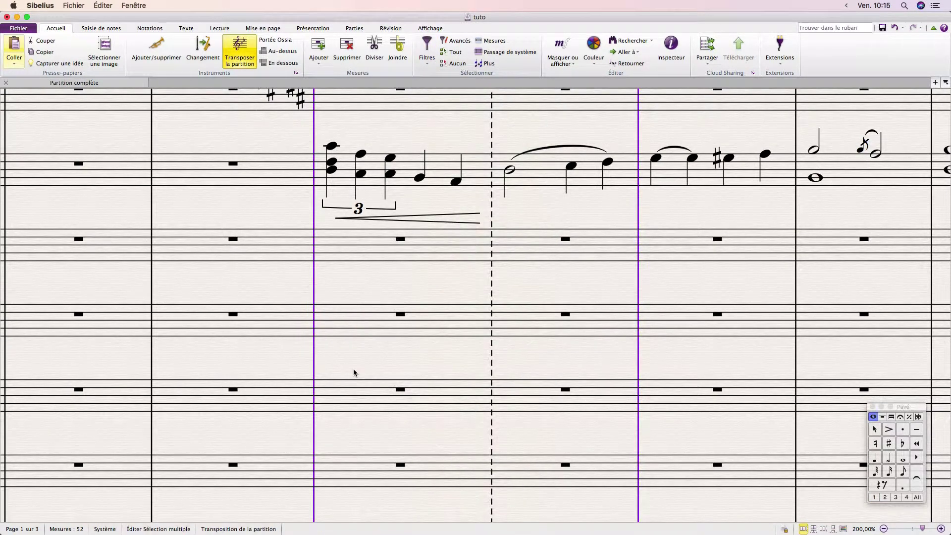
# - Select measures 8 to 9 of the E-flat clarinet (Clarinette en Mib) and filter the selection to ordinary barlines (Non-Special Barlines)
pyautogui.click(194, 141)
pyautogui.scroll(5, 198, 149)
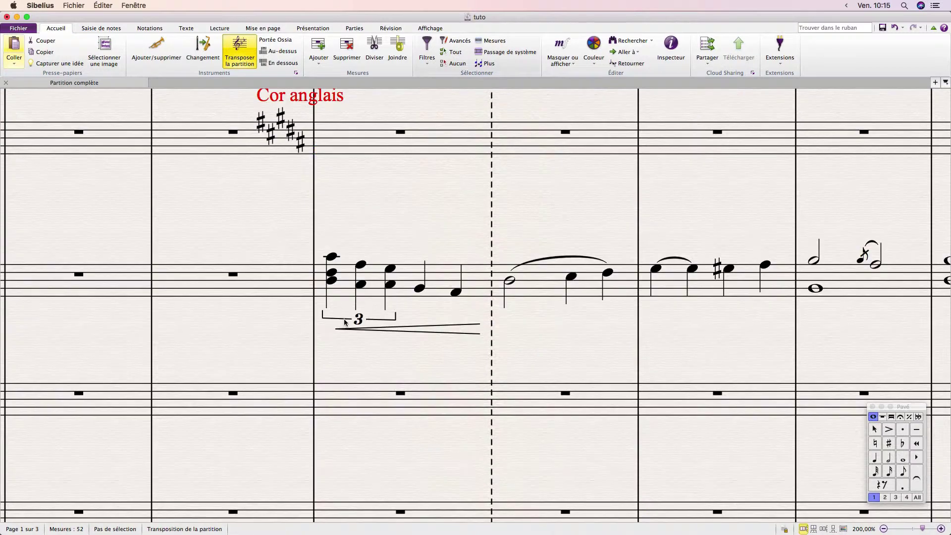
pyautogui.click(315, 354)
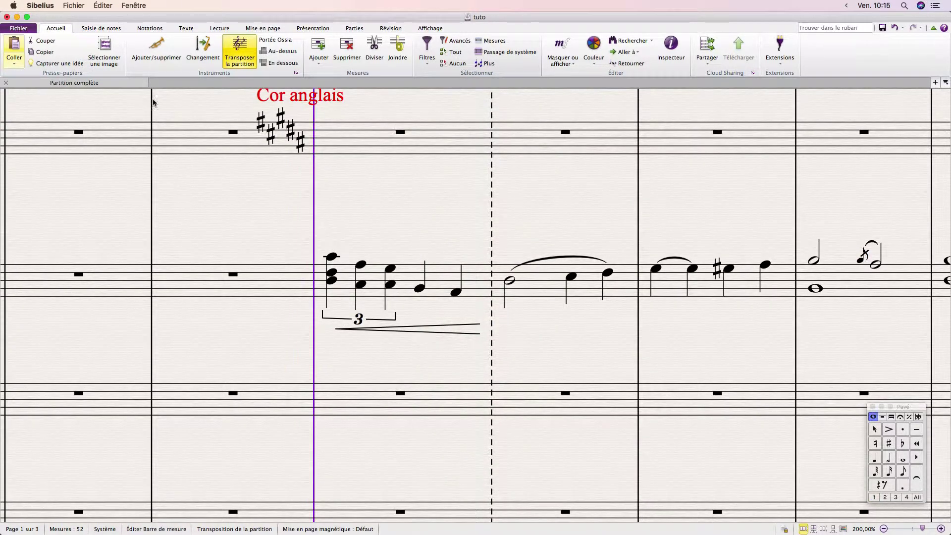
pyautogui.click(525, 395)
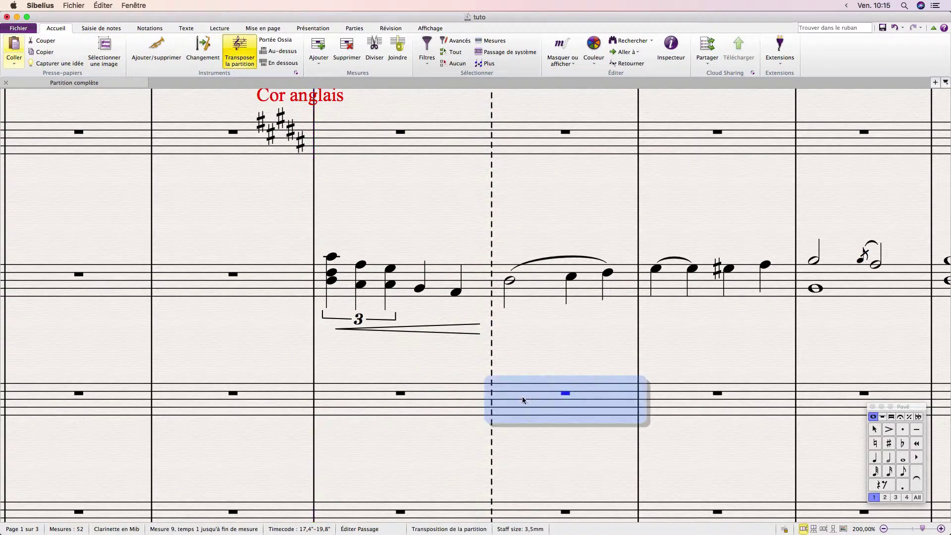
pyautogui.hotkey('shift', 'Left')
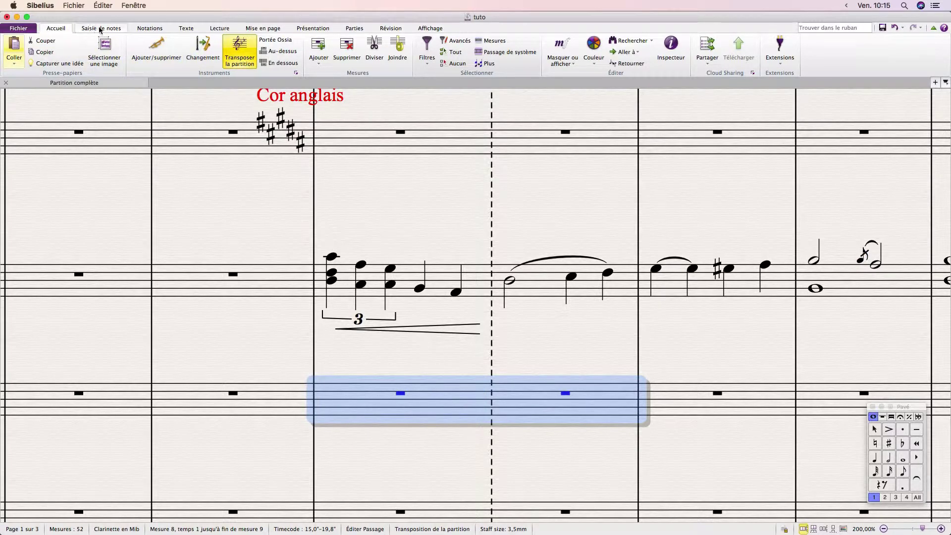
pyautogui.click(427, 55)
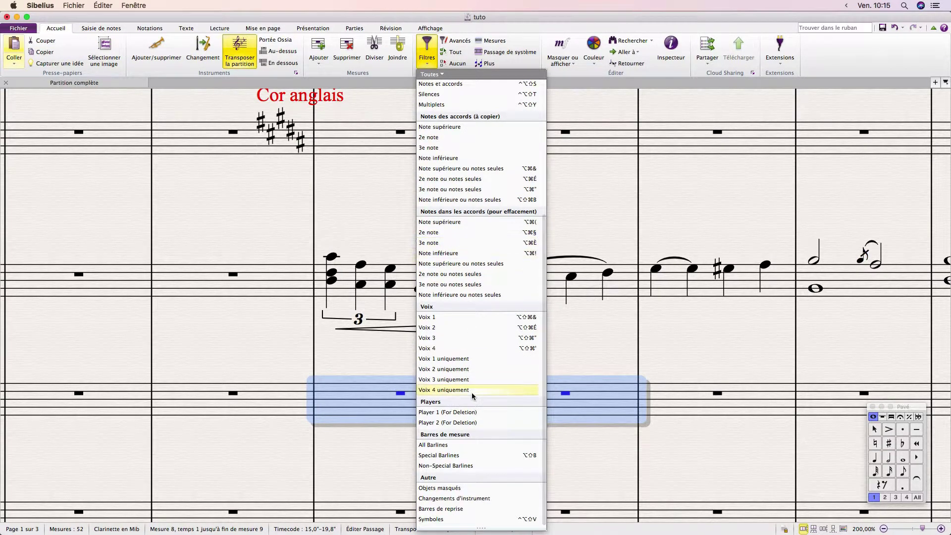
pyautogui.click(480, 468)
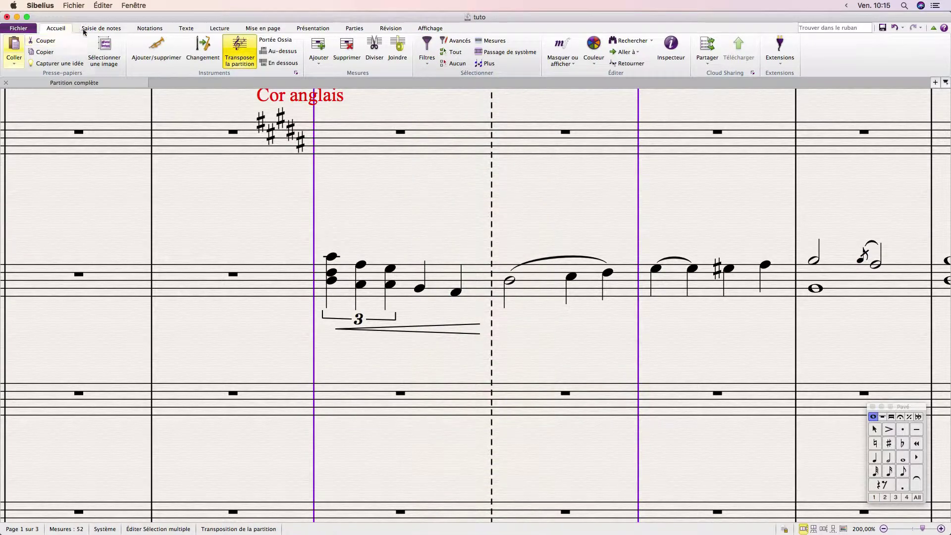
# - Try to change the filtered barlines around measures 8 and 9 to the start-repeat style (Début de reprise), and clear the selection
pyautogui.click(150, 28)
pyautogui.click(96, 61)
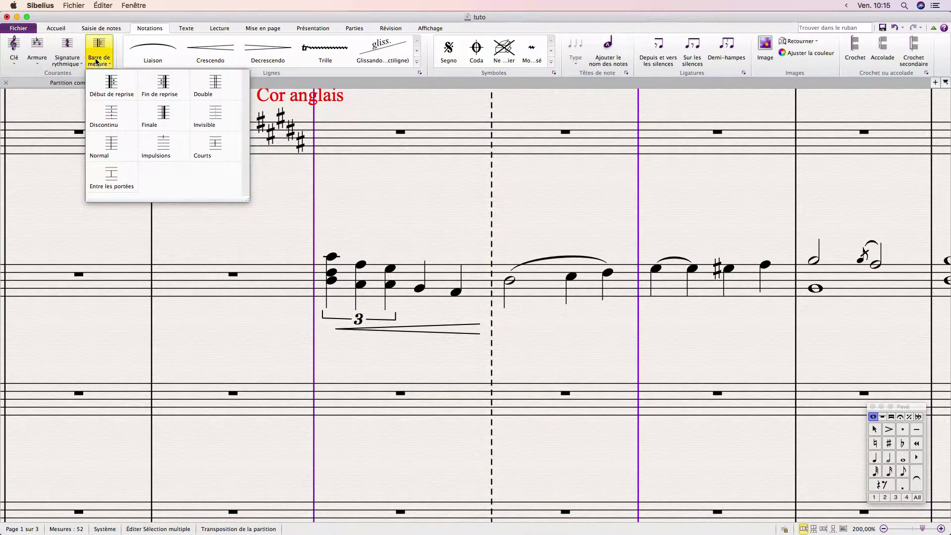
pyautogui.click(117, 88)
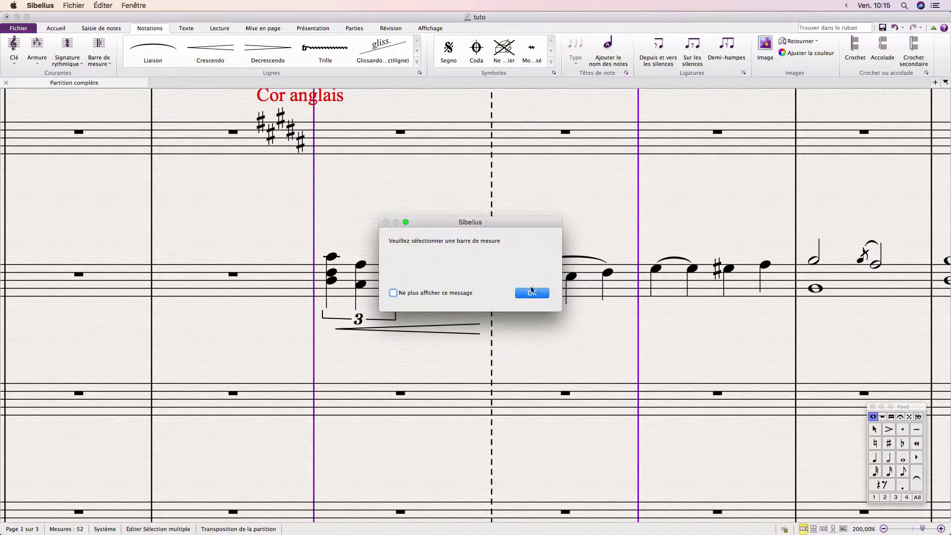
pyautogui.click(532, 293)
pyautogui.click(330, 407)
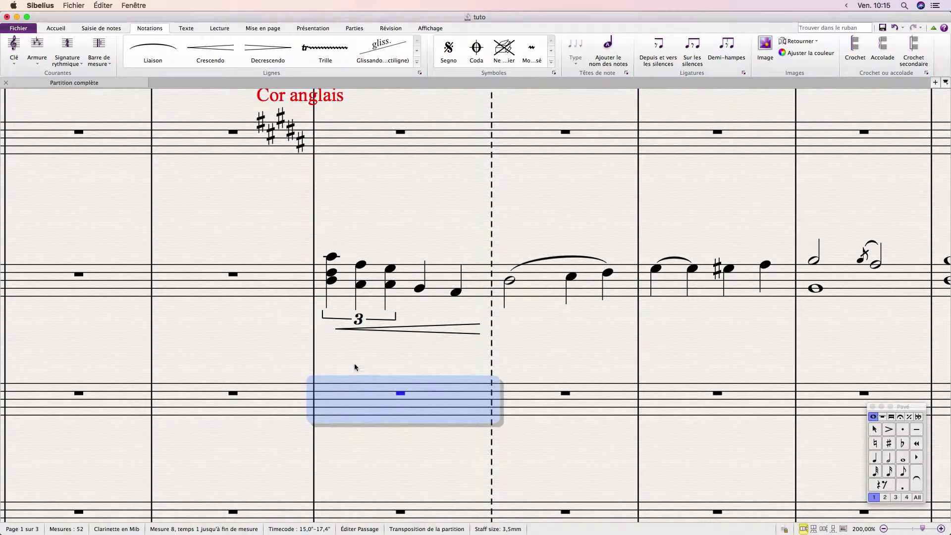
pyautogui.click(398, 364)
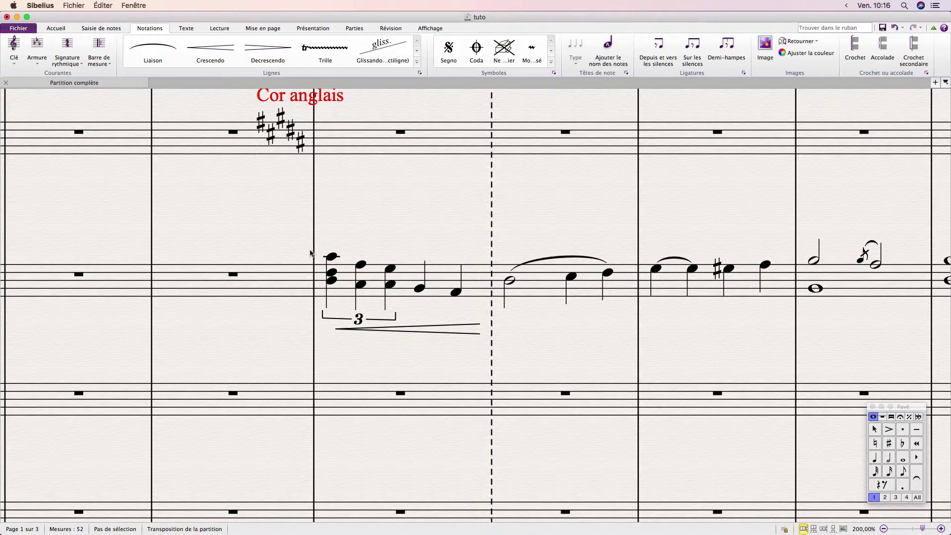
pyautogui.click(56, 28)
pyautogui.click(427, 66)
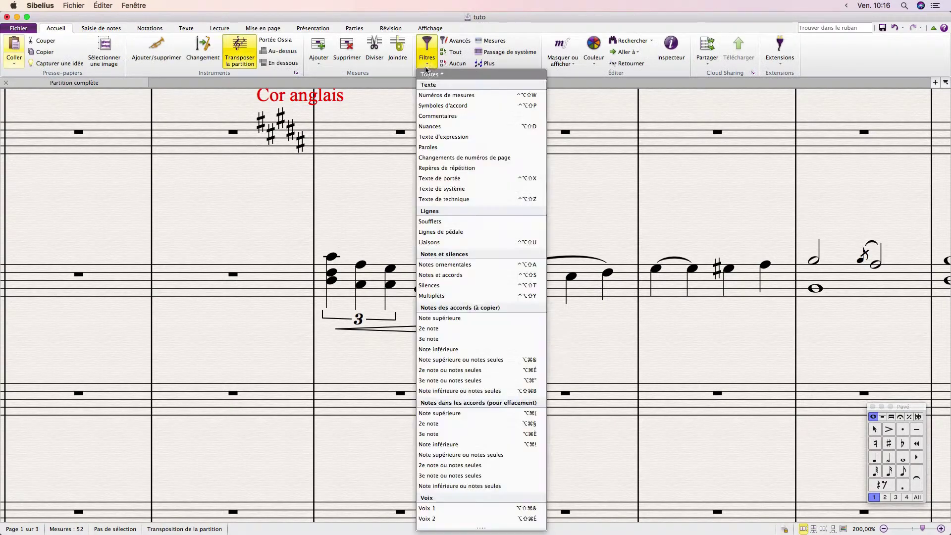
pyautogui.scroll(-6, 436, 320)
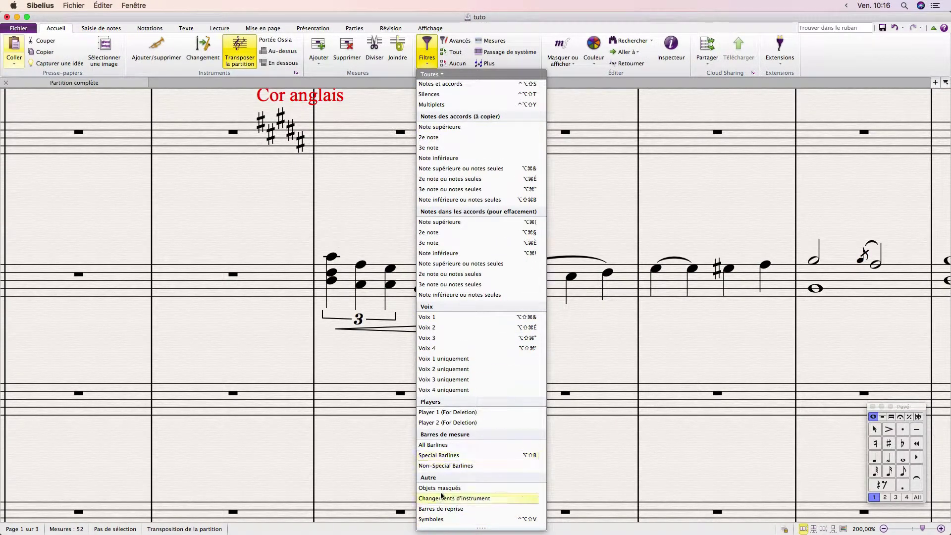
pyautogui.click(352, 446)
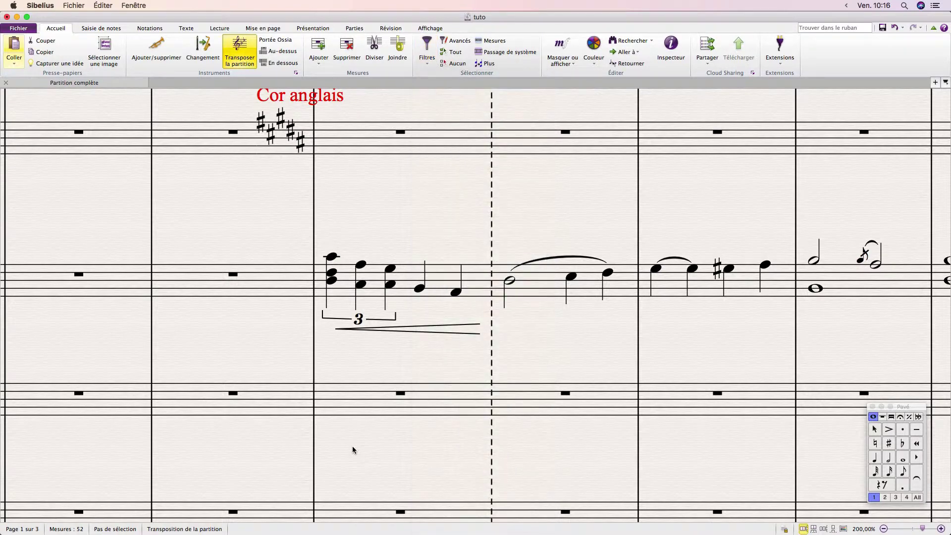
# - Hide the "nuance ou expression" text below flute measure 5 and clear the selection
pyautogui.scroll(-5, 352, 446)
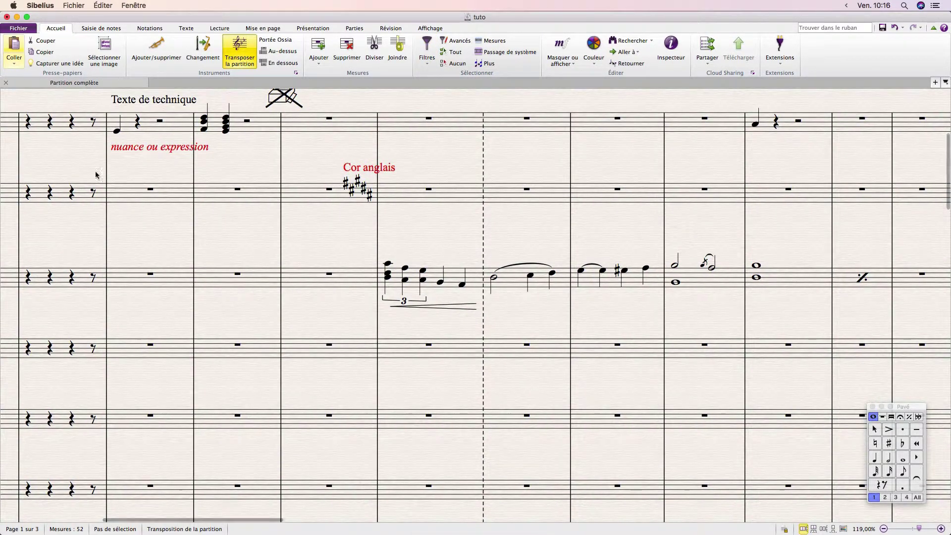
pyautogui.click(152, 153)
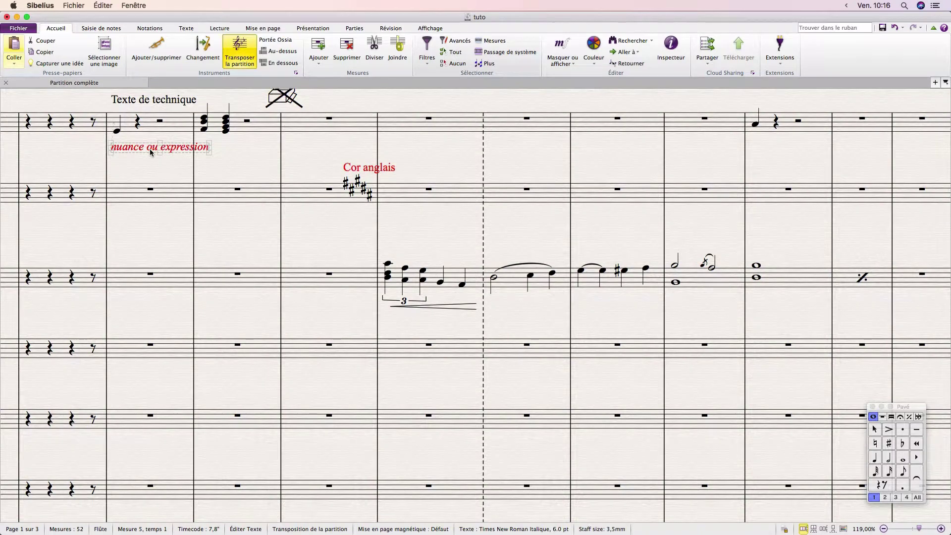
pyautogui.press('Escape')
pyautogui.press('Escape')
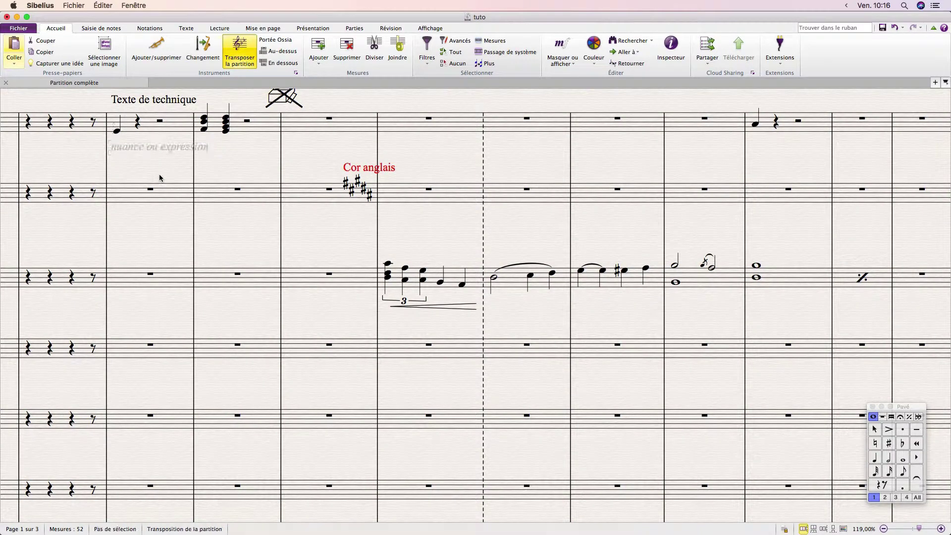
# - Select the whole score and filter the selection to hidden objects (Objets masqués)
pyautogui.press('super+a')
pyautogui.click(426, 52)
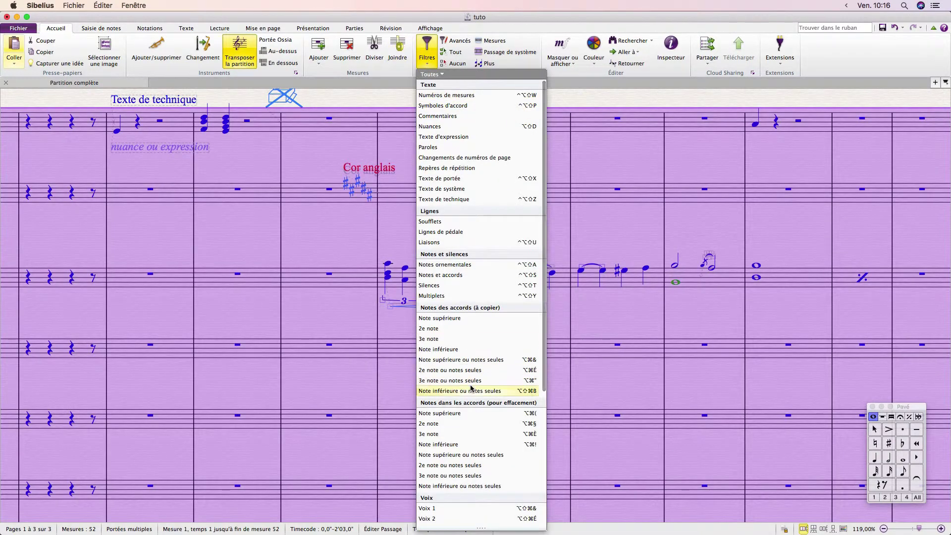
pyautogui.click(446, 488)
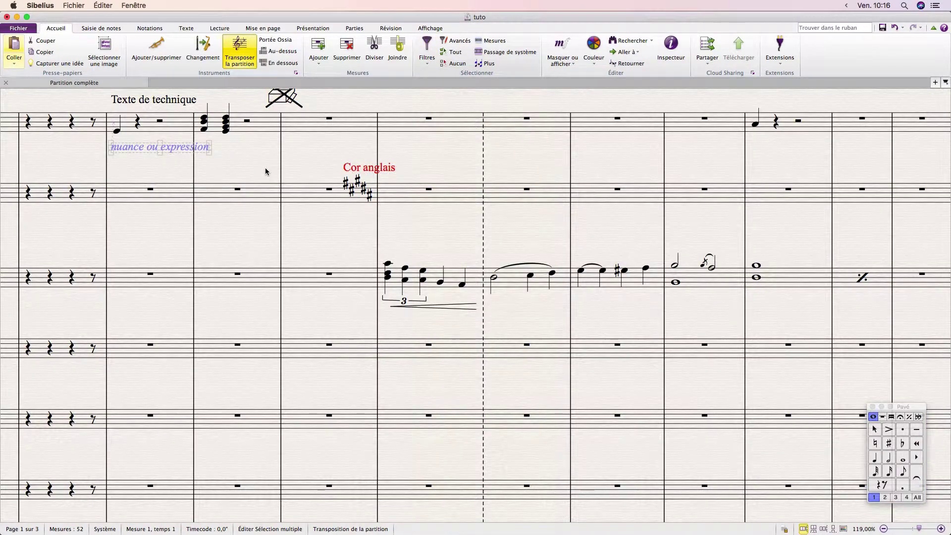
pyautogui.scroll(5, 266, 172)
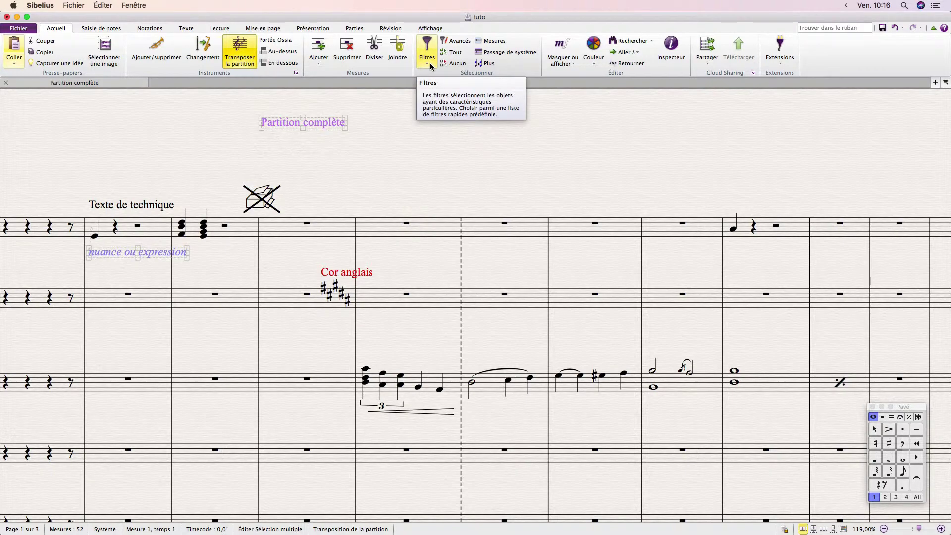
# - Filter the whole score to instrument changes (Changements d'instrument) and delete the selected Cor anglais change at the end of measure 7
pyautogui.click(430, 66)
pyautogui.scroll(-2, 451, 253)
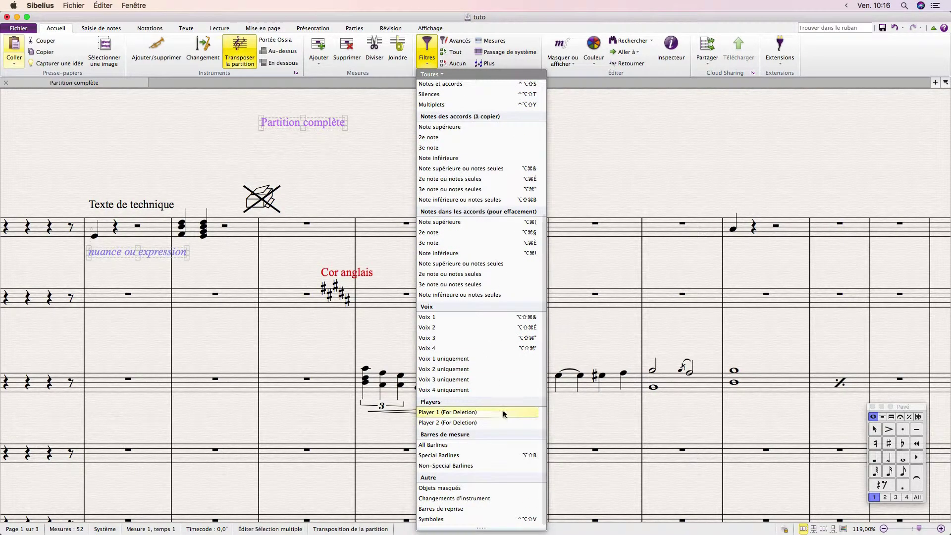
pyautogui.click(313, 357)
pyautogui.press('super+a')
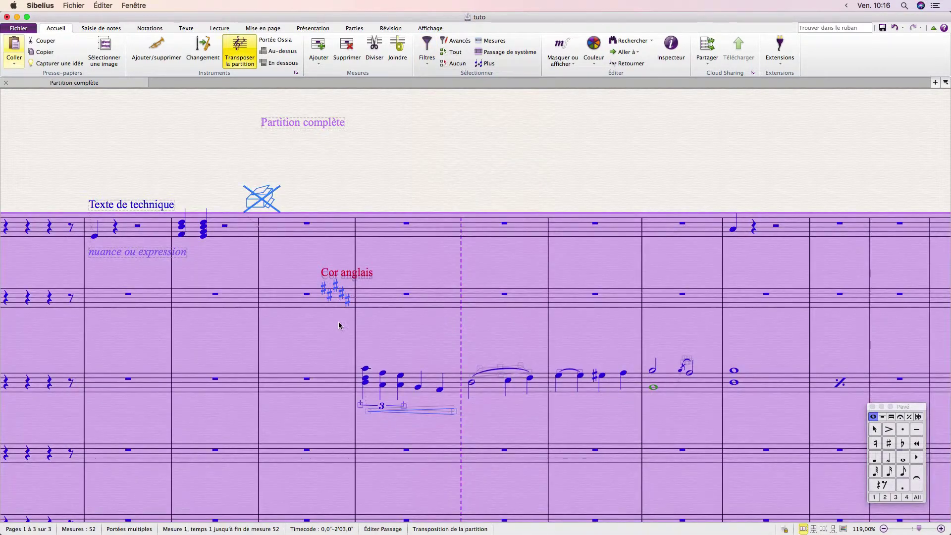
pyautogui.click(427, 50)
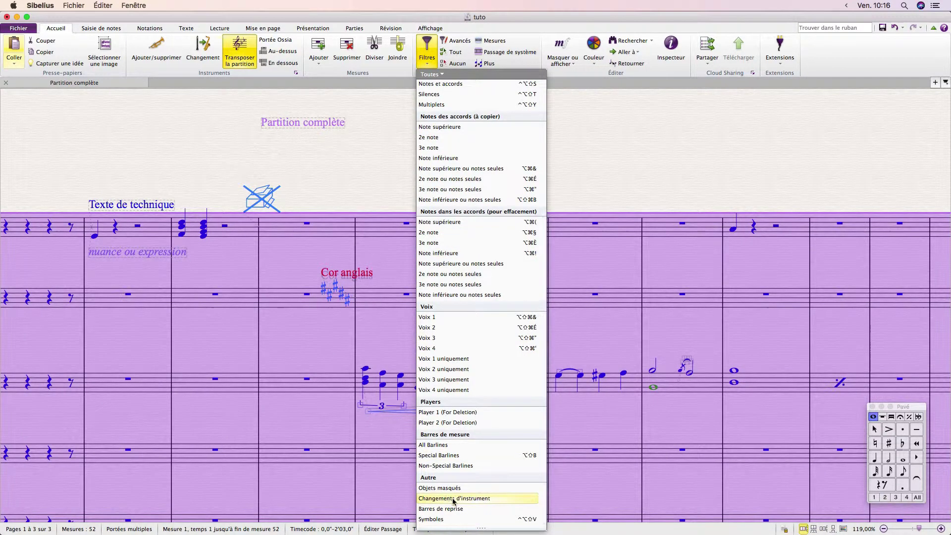
pyautogui.click(478, 495)
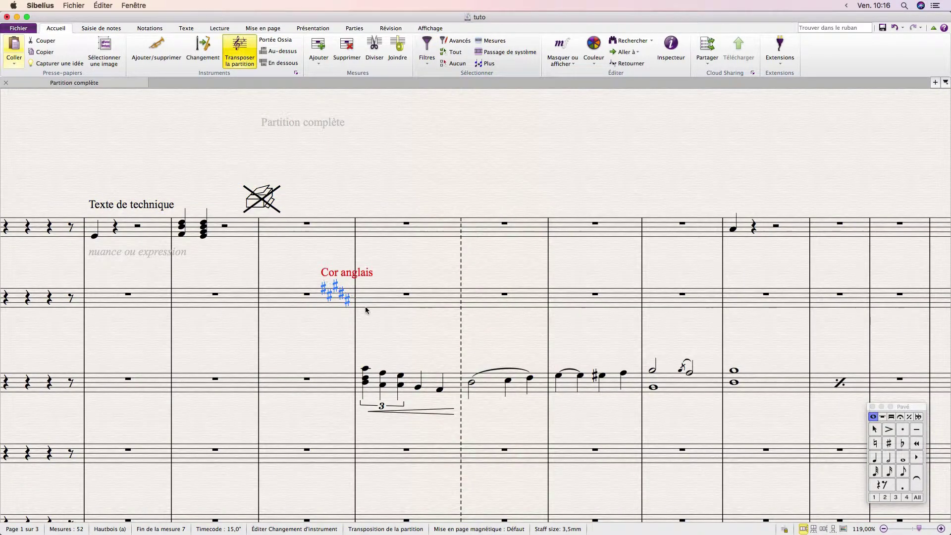
pyautogui.press('Delete')
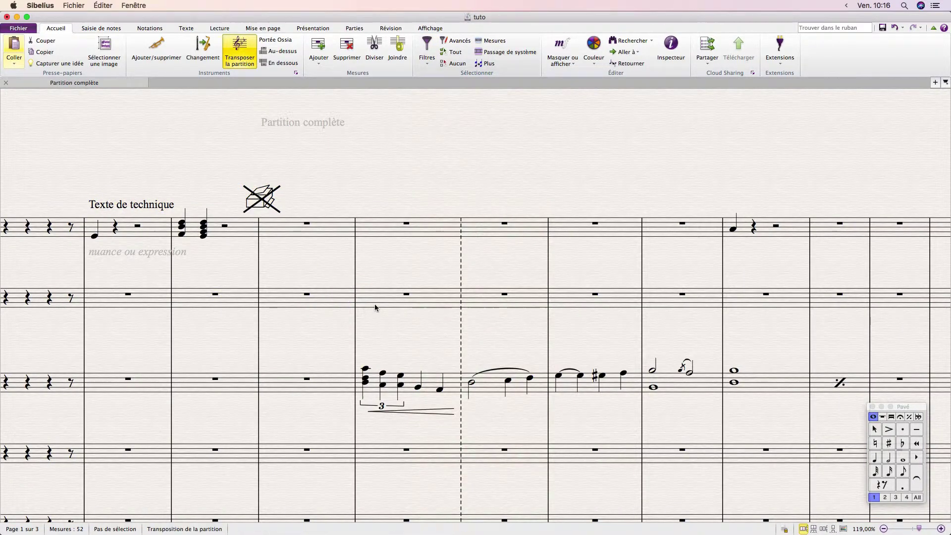
# - Select the whole score and filter the selection to repeat bars (Barres de reprise)
pyautogui.press('super+a')
pyautogui.click(425, 68)
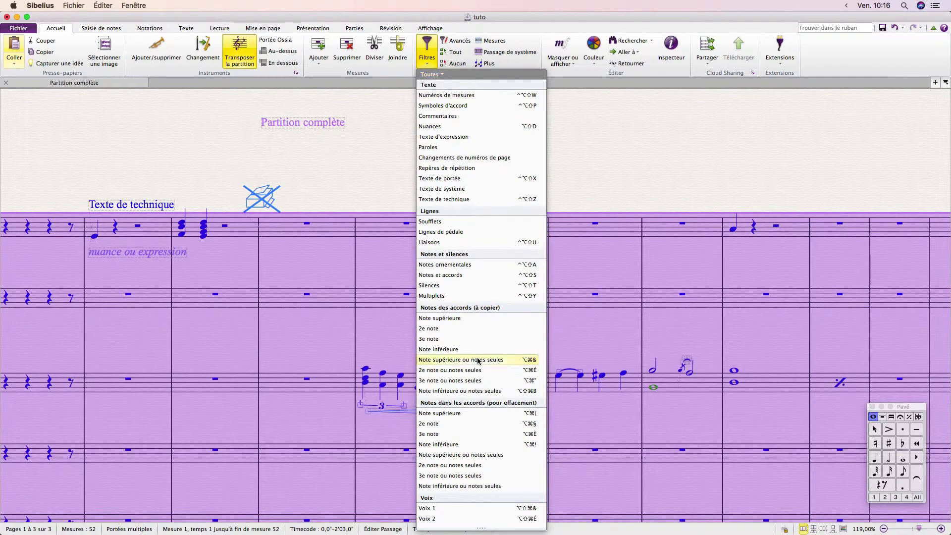
pyautogui.scroll(-5, 479, 413)
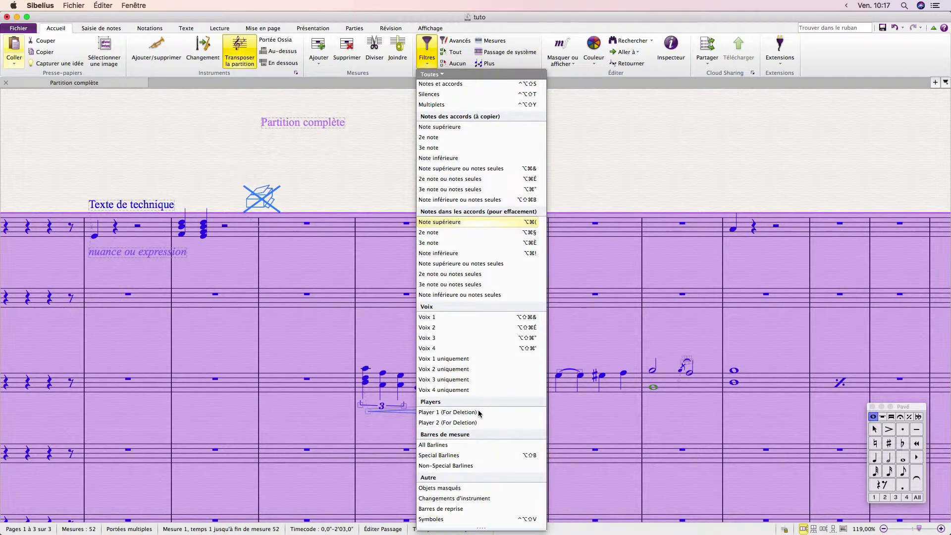
pyautogui.click(477, 508)
pyautogui.scroll(-5, 407, 408)
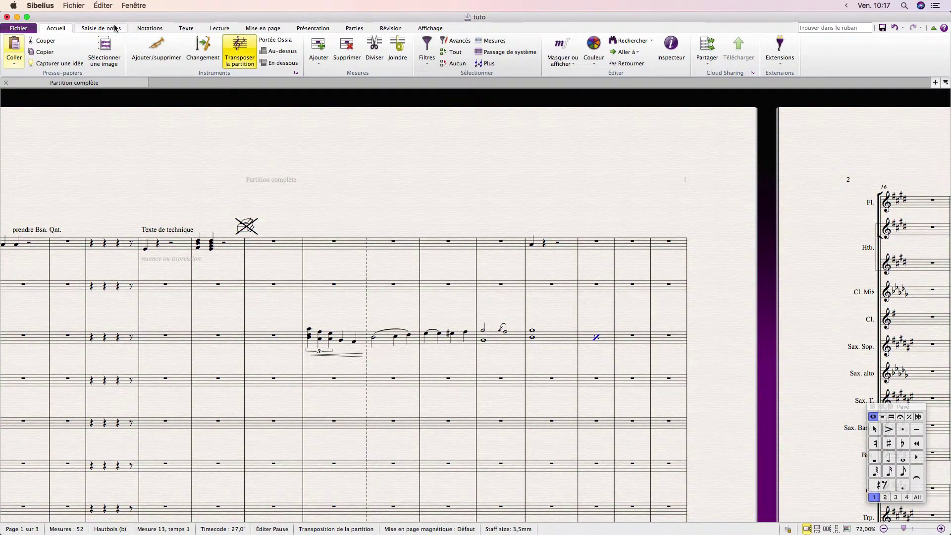
# - View the available barline styles and examine the selected repeat bar in measure 13 of the second oboe
pyautogui.click(150, 28)
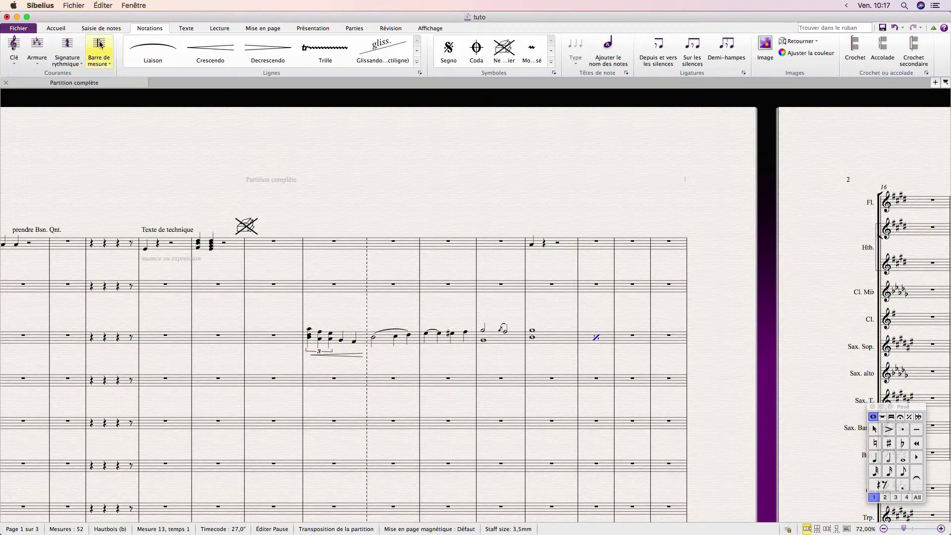
pyautogui.click(108, 63)
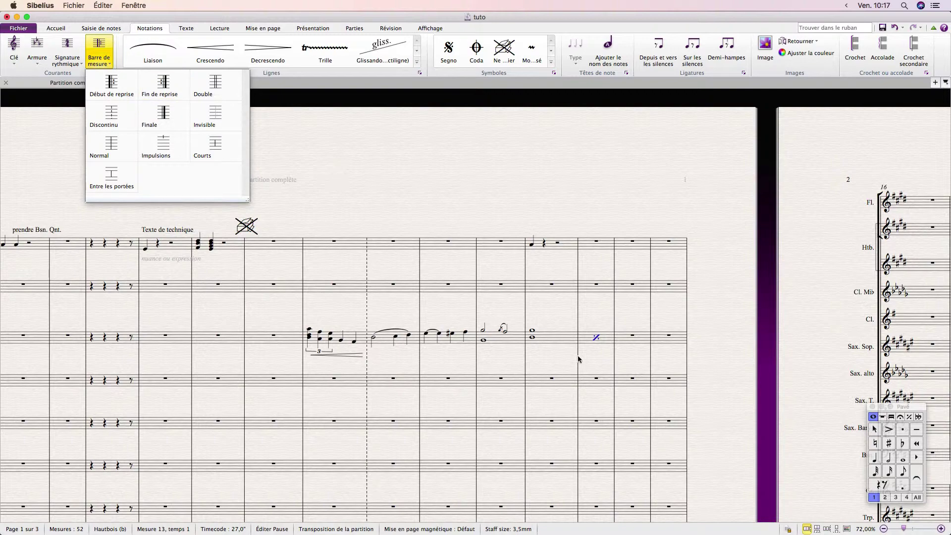
pyautogui.scroll(6, 597, 342)
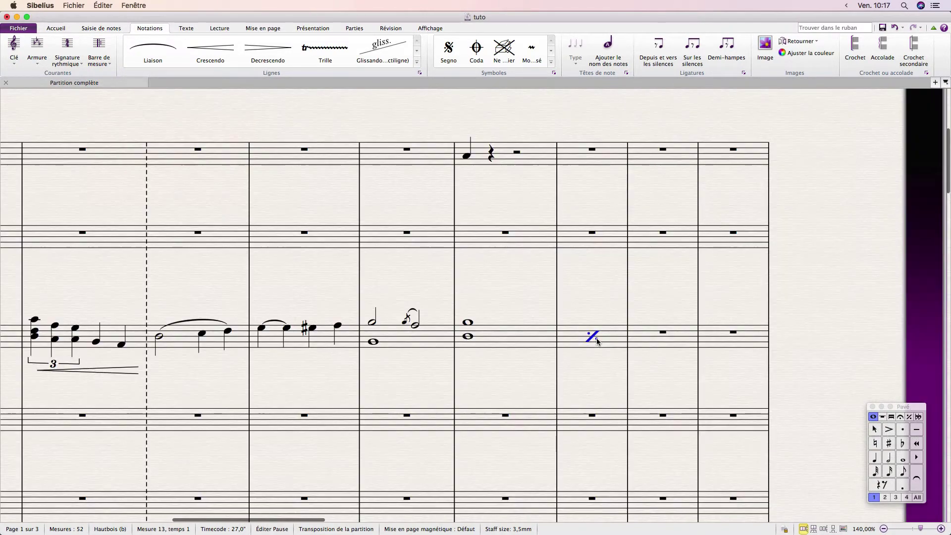
pyautogui.hscroll(2, 598, 342)
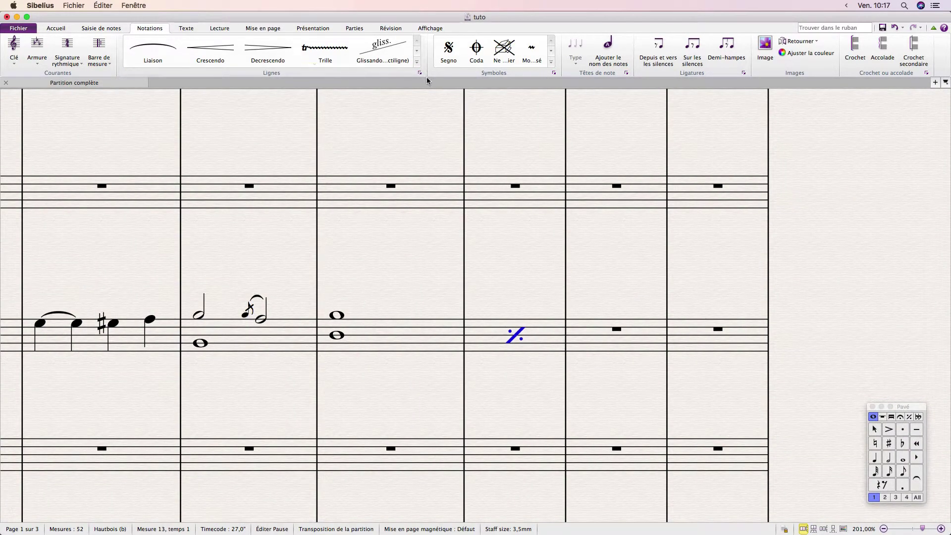
pyautogui.click(59, 28)
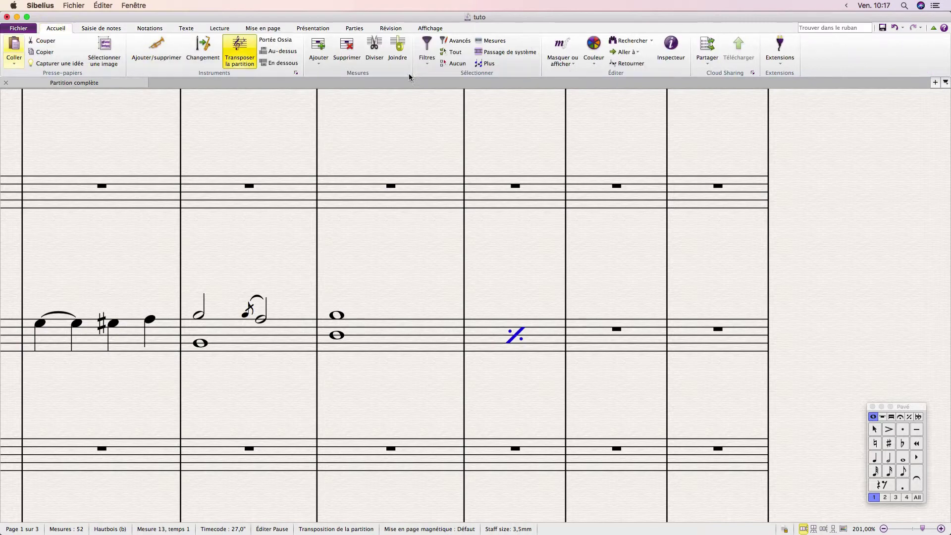
pyautogui.click(427, 52)
pyautogui.scroll(-10, 471, 248)
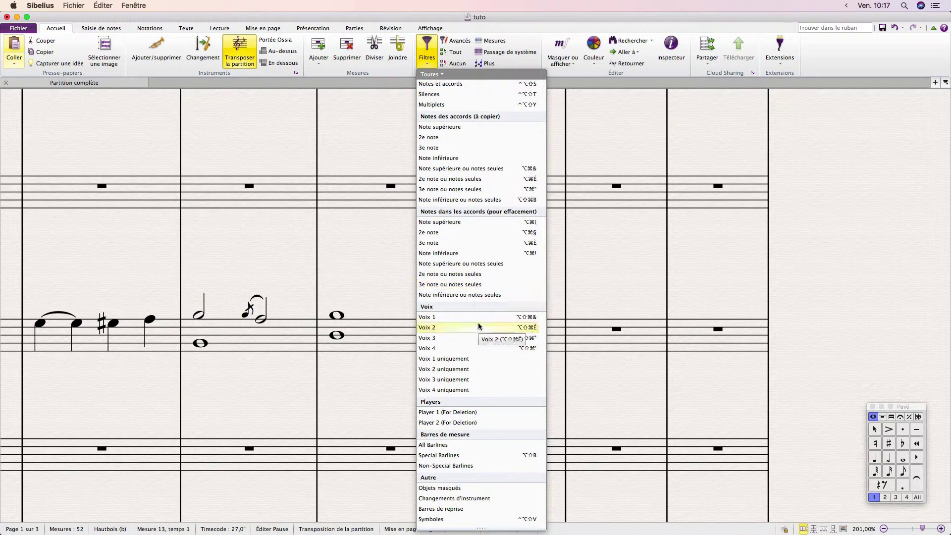
pyautogui.click(344, 270)
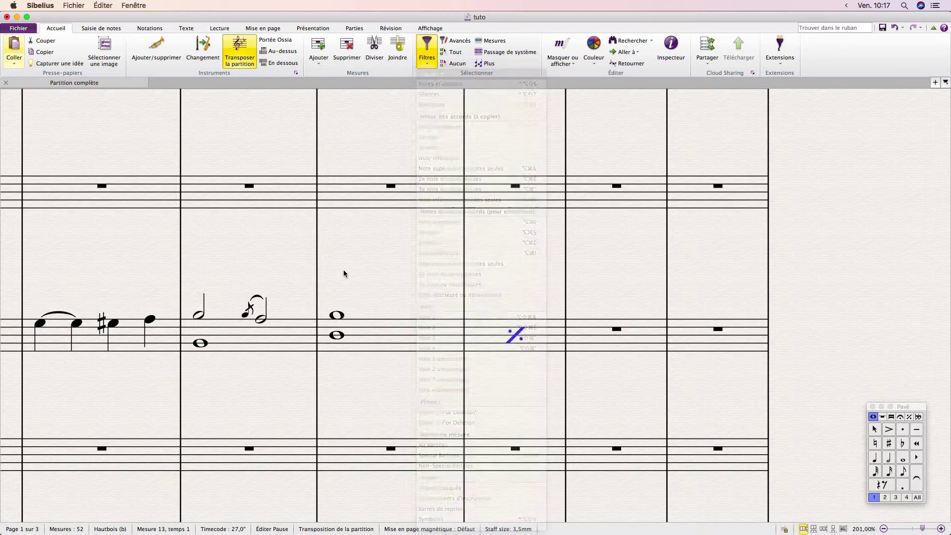
# - Filter the whole score to symbols (Symboles) and delete the selected crossed-out symbol above the flute staff at measure 7
pyautogui.press('super+a')
pyautogui.click(426, 50)
pyautogui.scroll(-8, 484, 434)
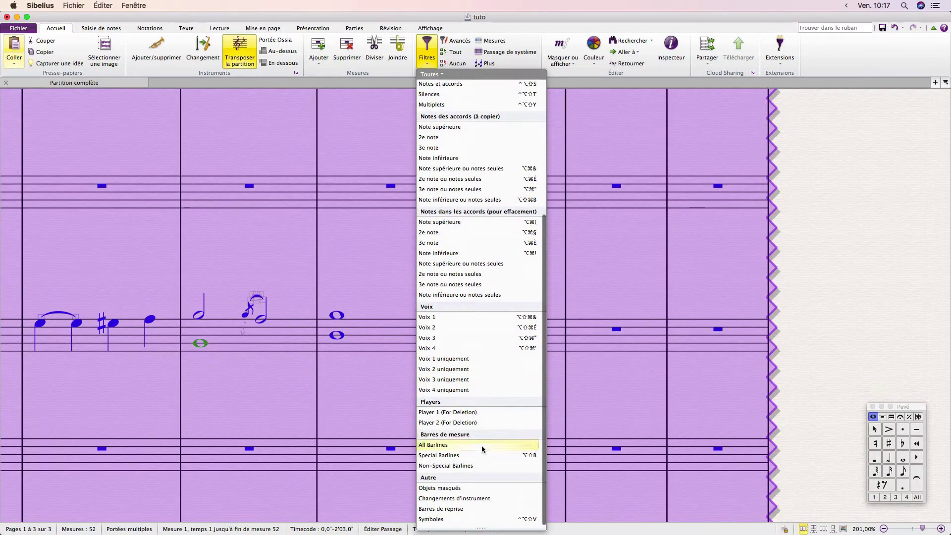
pyautogui.click(463, 518)
pyautogui.scroll(2, 351, 376)
pyautogui.scroll(10, 352, 376)
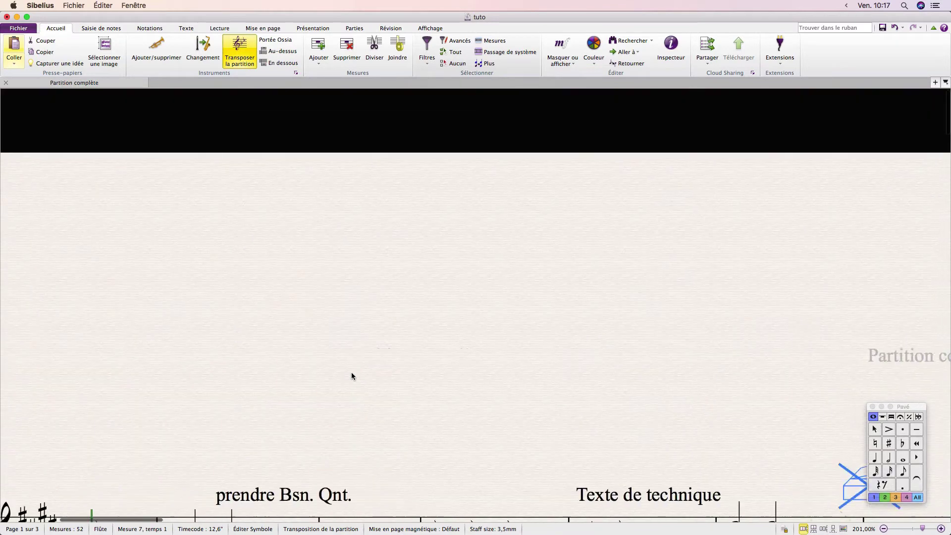
pyautogui.hscroll(5, 352, 373)
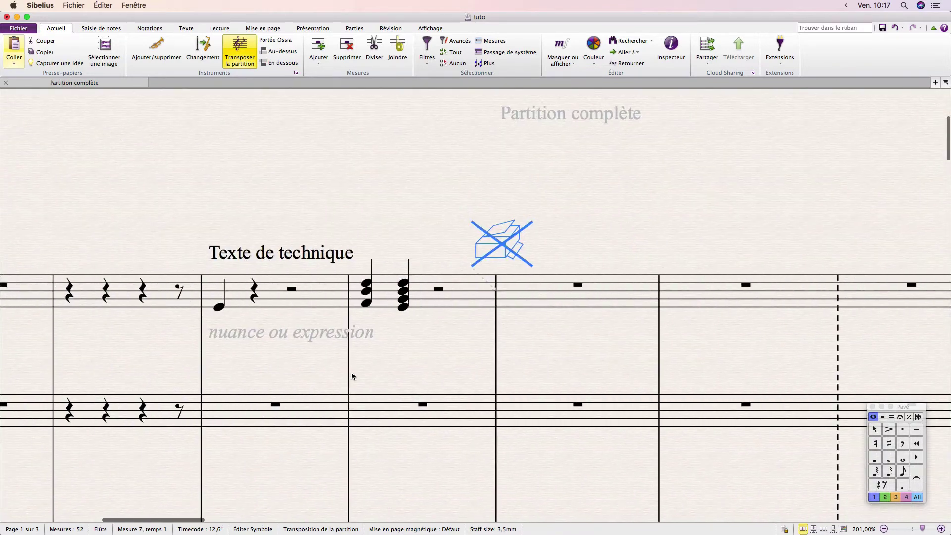
pyautogui.press('Delete')
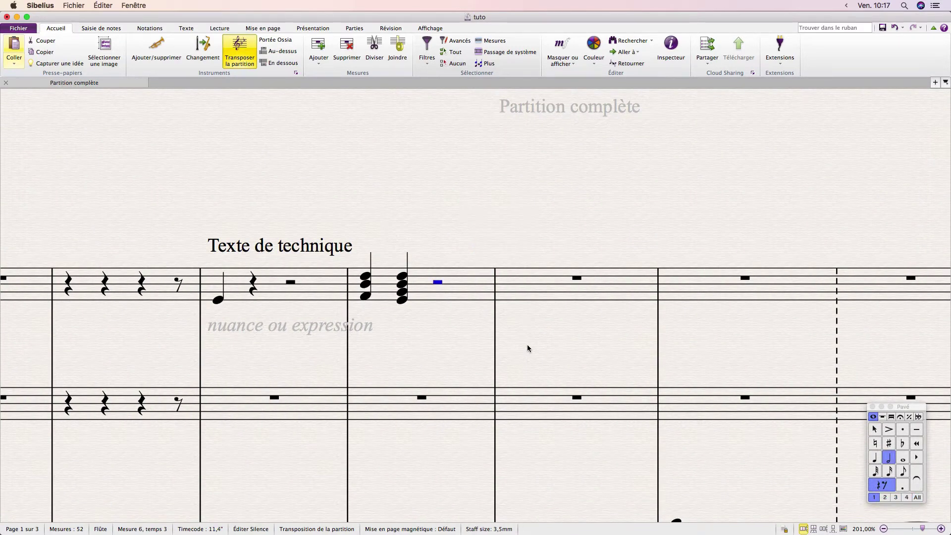
# - Review the list of quick filters and the advanced filter options (Filtre avancé) without applying any
pyautogui.click(428, 62)
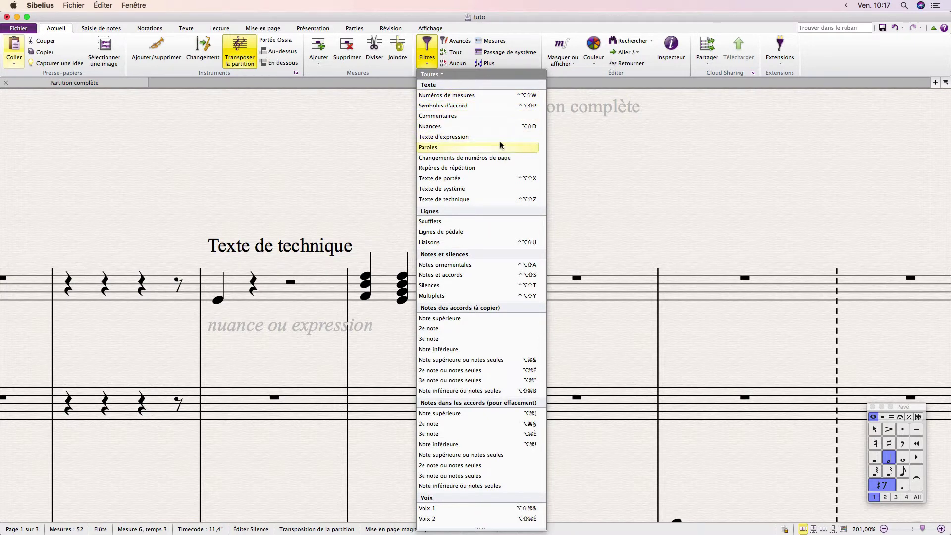
pyautogui.scroll(-5, 507, 218)
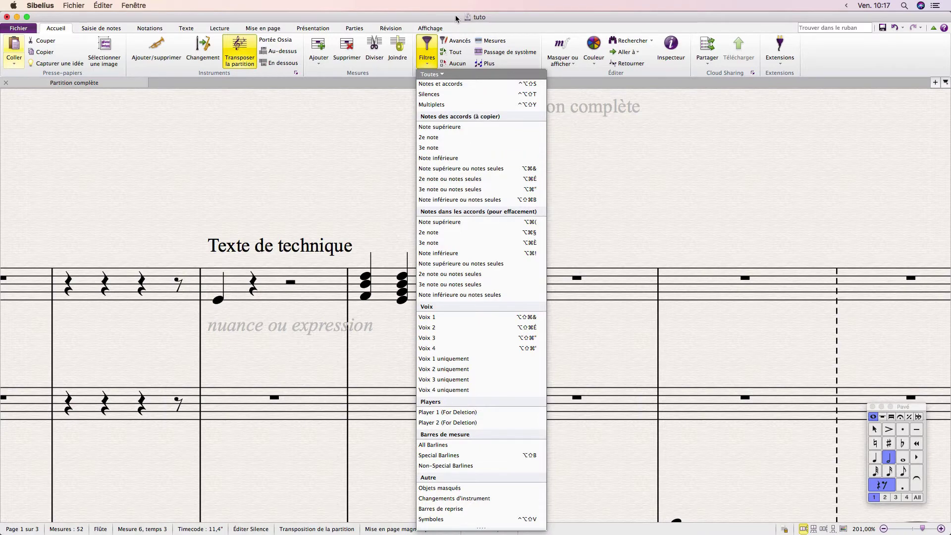
pyautogui.click(458, 41)
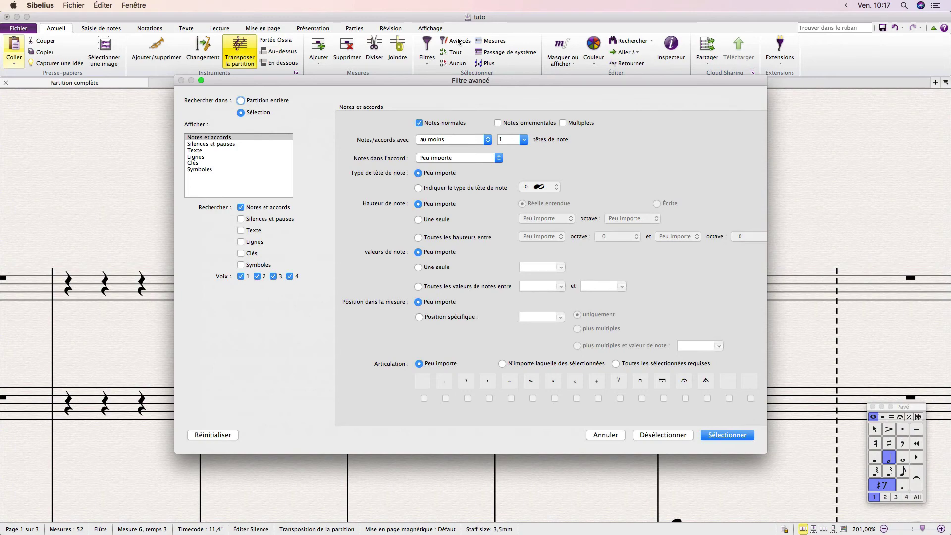
pyautogui.click(623, 435)
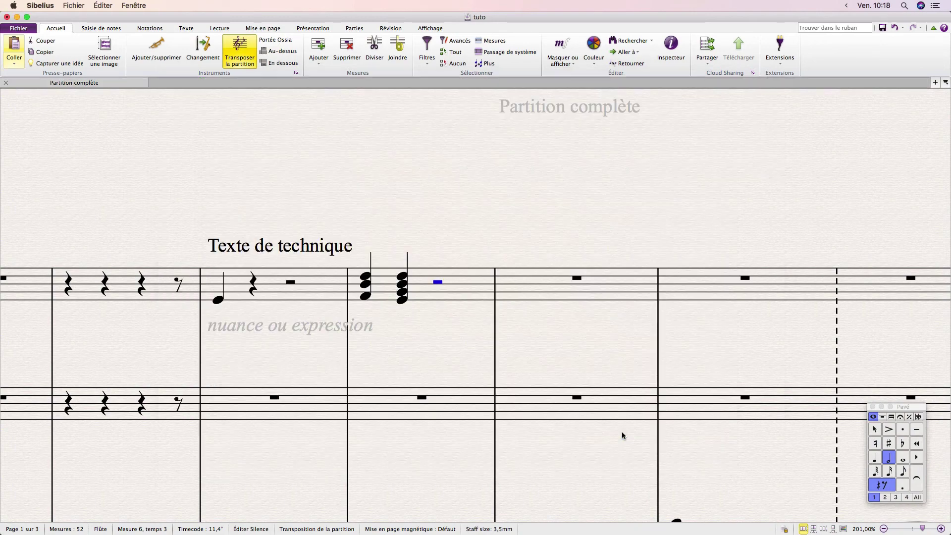